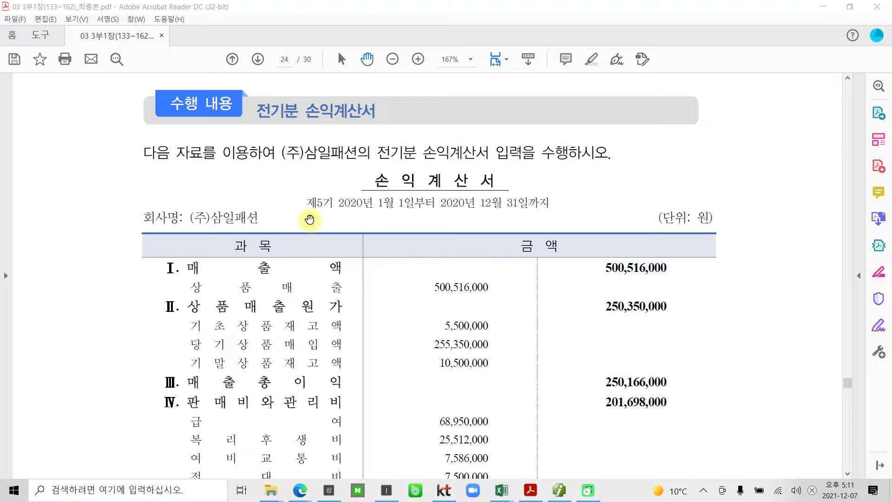
Examine the income statement's fiscal period, 상품매출 amount and the beginning inventory, purchases and ending inventory under 상품매출원가
{"action": "mouse_move", "coordinate": [301, 194]}
{"action": "left_mouse_down"}
{"action": "mouse_move", "coordinate": [348, 217]}
{"action": "mouse_move", "coordinate": [578, 211]}
{"action": "mouse_move", "coordinate": [565, 188]}
{"action": "mouse_move", "coordinate": [346, 191]}
{"action": "mouse_move", "coordinate": [342, 213]}
{"action": "left_mouse_up"}
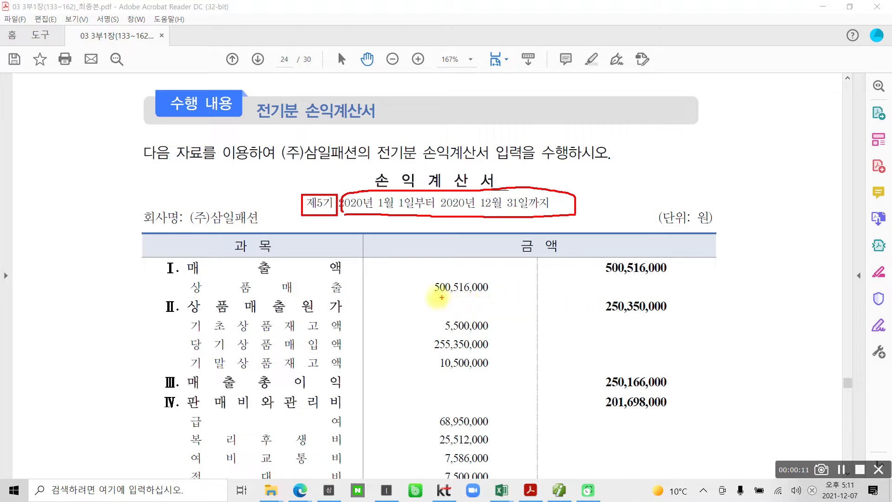
{"action": "left_click_drag", "start_coordinate": [424, 296], "coordinate": [491, 297]}
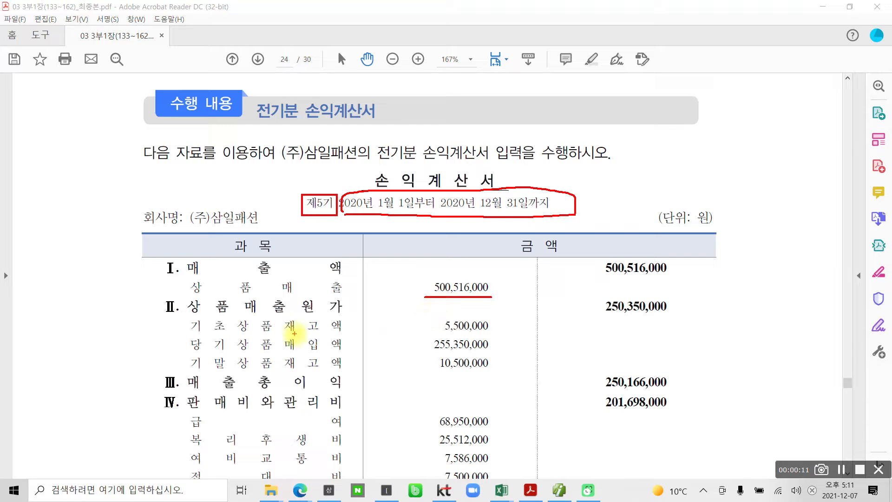
{"action": "scroll", "coordinate": [306, 325], "scroll_direction": "down", "scroll_amount": 3}
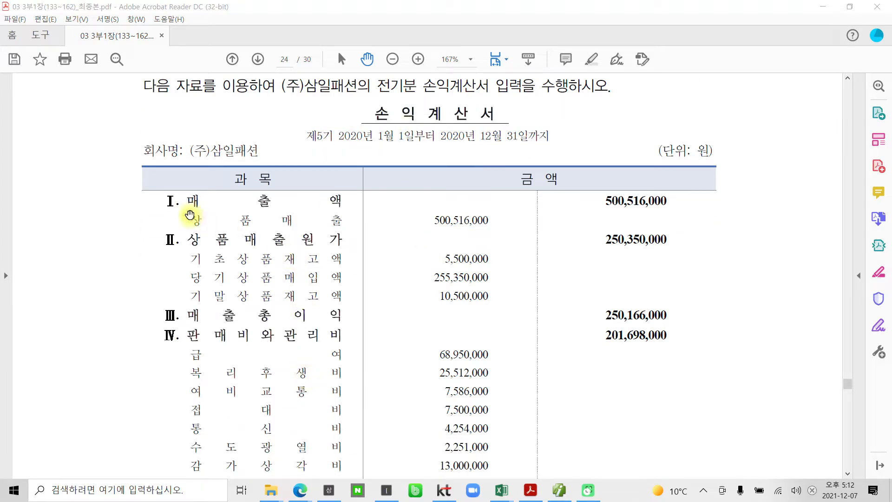
{"action": "mouse_move", "coordinate": [187, 212]}
{"action": "left_mouse_down"}
{"action": "mouse_move", "coordinate": [283, 230]}
{"action": "mouse_move", "coordinate": [355, 228]}
{"action": "left_mouse_up"}
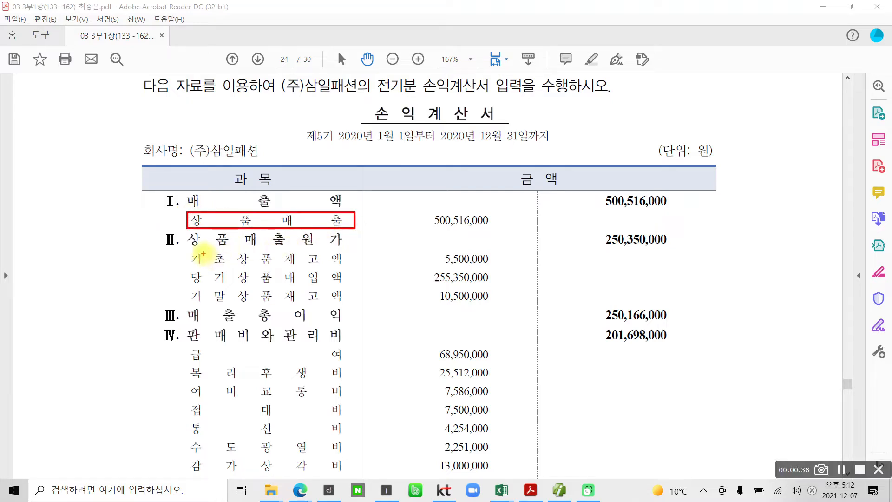
{"action": "left_click_drag", "start_coordinate": [182, 233], "coordinate": [352, 250]}
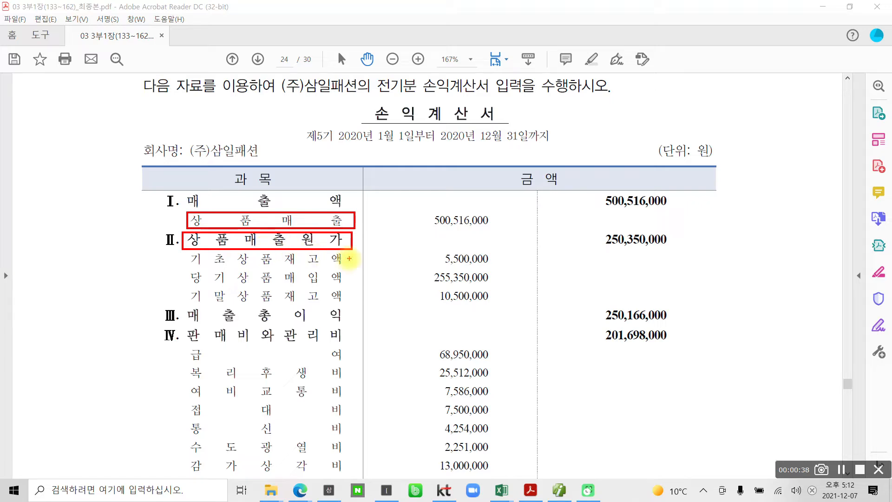
{"action": "mouse_move", "coordinate": [193, 255]}
{"action": "left_mouse_down"}
{"action": "mouse_move", "coordinate": [193, 307]}
{"action": "mouse_move", "coordinate": [425, 311]}
{"action": "mouse_move", "coordinate": [519, 279]}
{"action": "mouse_move", "coordinate": [452, 249]}
{"action": "mouse_move", "coordinate": [226, 245]}
{"action": "mouse_move", "coordinate": [190, 256]}
{"action": "left_mouse_up"}
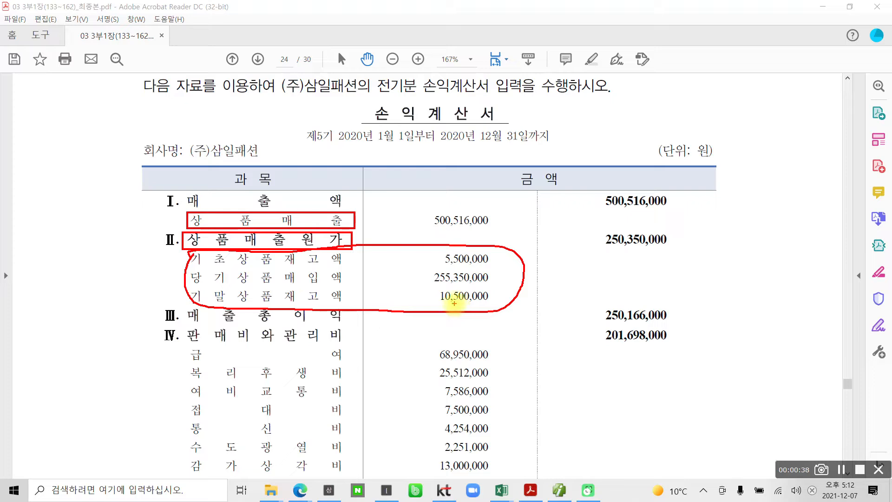
{"action": "mouse_move", "coordinate": [437, 289]}
{"action": "left_mouse_down"}
{"action": "mouse_move", "coordinate": [425, 302]}
{"action": "mouse_move", "coordinate": [483, 306]}
{"action": "mouse_move", "coordinate": [496, 289]}
{"action": "mouse_move", "coordinate": [438, 287]}
{"action": "mouse_move", "coordinate": [426, 297]}
{"action": "left_mouse_up"}
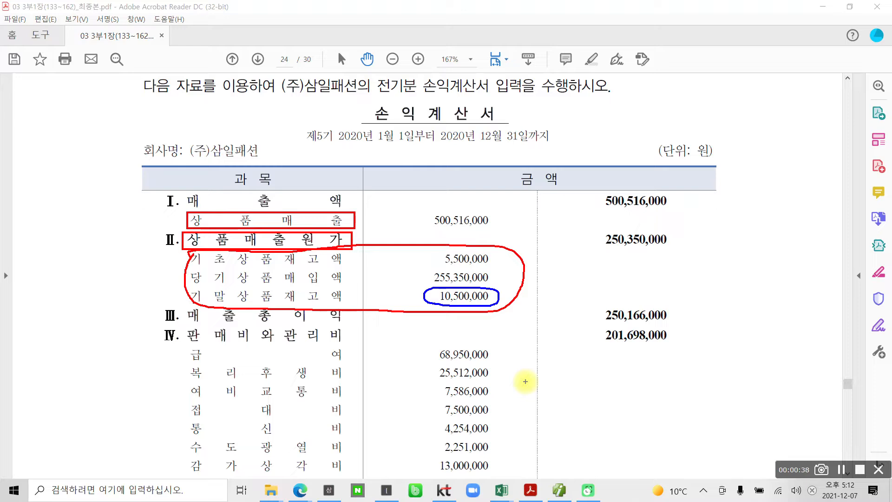
{"action": "left_click_drag", "start_coordinate": [499, 298], "coordinate": [535, 293]}
{"action": "mouse_move", "coordinate": [570, 266]}
{"action": "left_mouse_down"}
{"action": "mouse_move", "coordinate": [552, 295]}
{"action": "mouse_move", "coordinate": [571, 290]}
{"action": "left_mouse_up"}
{"action": "mouse_move", "coordinate": [582, 253]}
{"action": "left_mouse_down"}
{"action": "mouse_move", "coordinate": [585, 299]}
{"action": "mouse_move", "coordinate": [594, 280]}
{"action": "mouse_move", "coordinate": [576, 315]}
{"action": "mouse_move", "coordinate": [628, 259]}
{"action": "mouse_move", "coordinate": [622, 318]}
{"action": "left_mouse_up"}
{"action": "mouse_move", "coordinate": [618, 306]}
{"action": "left_mouse_down"}
{"action": "mouse_move", "coordinate": [638, 302]}
{"action": "mouse_move", "coordinate": [639, 313]}
{"action": "left_mouse_up"}
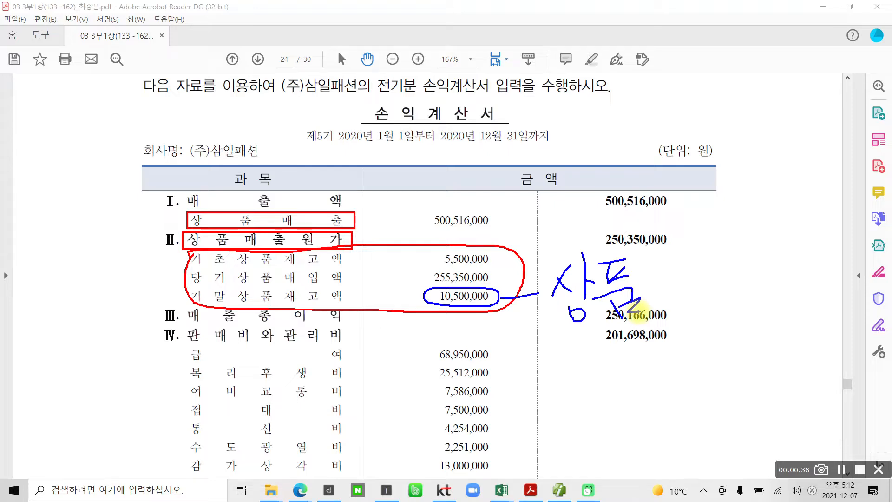
{"action": "mouse_move", "coordinate": [550, 259]}
{"action": "left_mouse_down"}
{"action": "mouse_move", "coordinate": [557, 330]}
{"action": "mouse_move", "coordinate": [657, 249]}
{"action": "mouse_move", "coordinate": [533, 253]}
{"action": "left_mouse_up"}
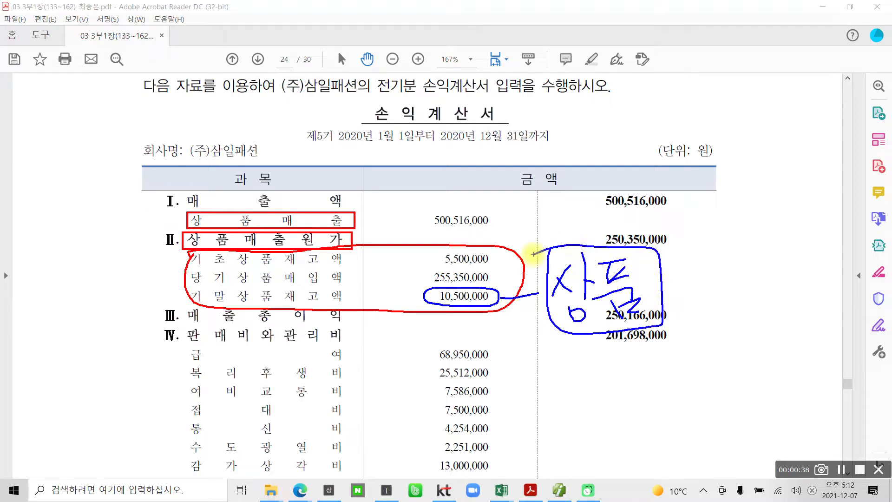
{"action": "mouse_move", "coordinate": [515, 289]}
{"action": "left_mouse_down"}
{"action": "mouse_move", "coordinate": [497, 300]}
{"action": "mouse_move", "coordinate": [508, 307]}
{"action": "left_mouse_up"}
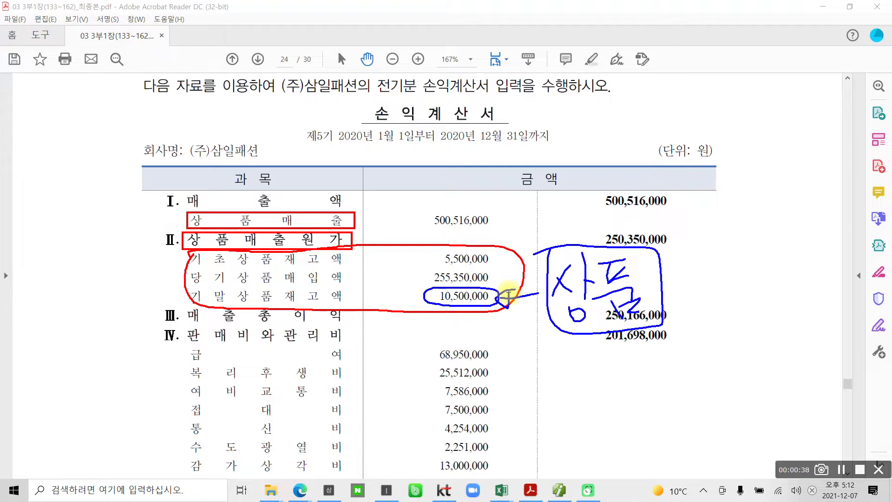
{"action": "mouse_move", "coordinate": [424, 242]}
{"action": "left_mouse_down"}
{"action": "mouse_move", "coordinate": [435, 251]}
{"action": "mouse_move", "coordinate": [428, 274]}
{"action": "left_mouse_up"}
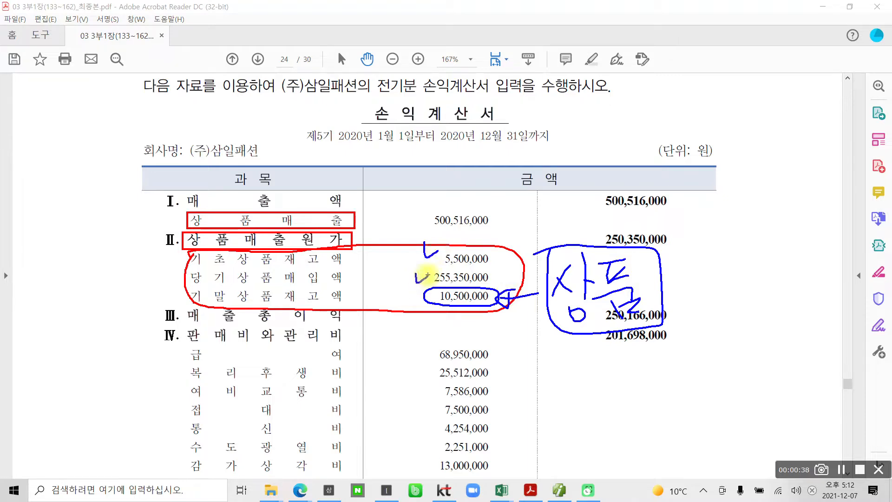
{"action": "mouse_move", "coordinate": [603, 222]}
{"action": "left_mouse_down"}
{"action": "mouse_move", "coordinate": [678, 251]}
{"action": "mouse_move", "coordinate": [592, 213]}
{"action": "left_mouse_up"}
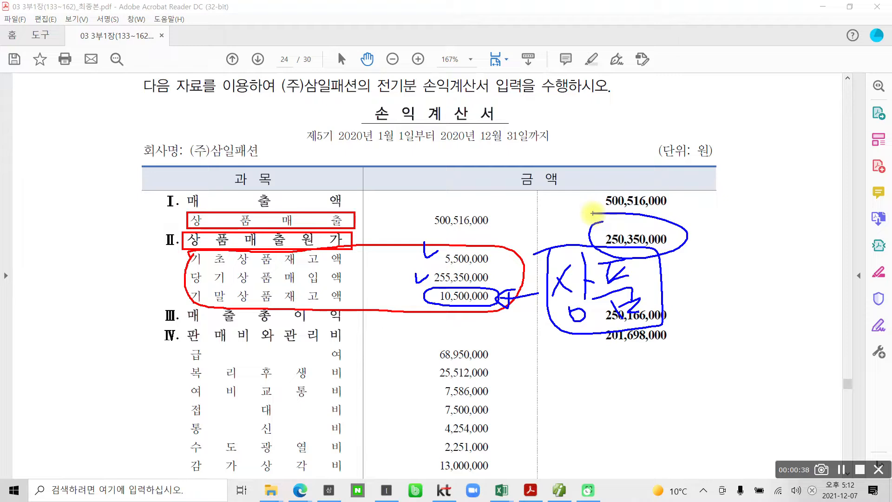
{"action": "key", "text": "Escape"}
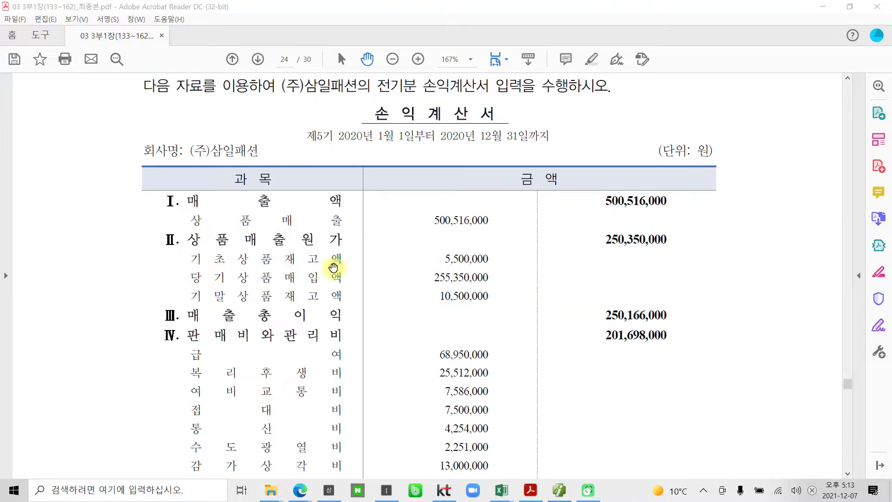
Examine the rest of the income statement from 판매비와관리비 through 이자비용 to the 법인세등 line
{"action": "scroll", "coordinate": [486, 340], "scroll_direction": "down", "scroll_amount": 3}
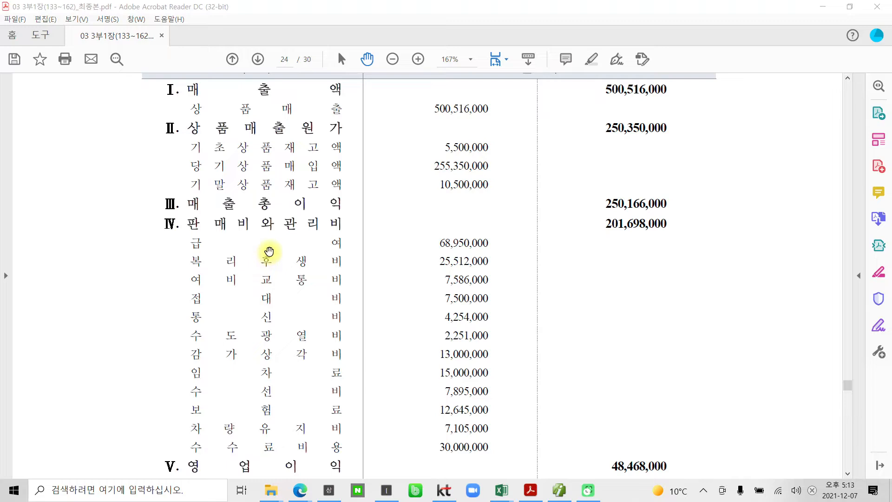
{"action": "scroll", "coordinate": [264, 253], "scroll_direction": "down", "scroll_amount": 2}
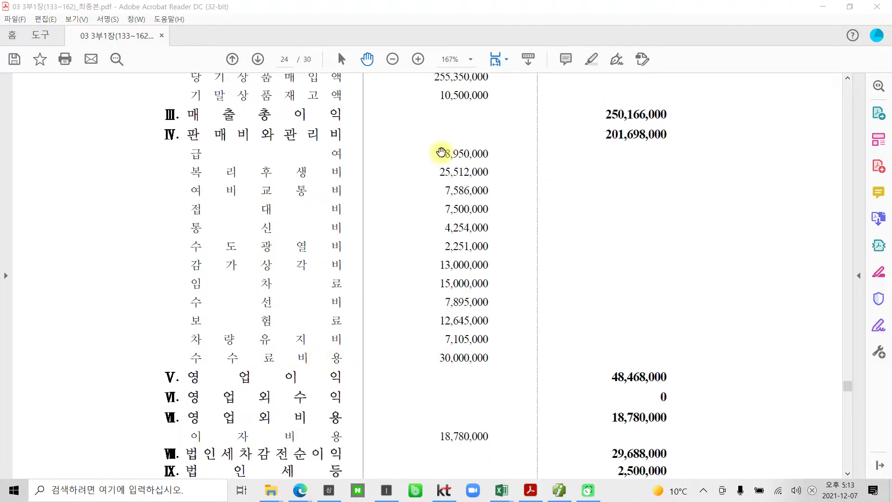
{"action": "scroll", "coordinate": [457, 353], "scroll_direction": "down", "scroll_amount": 1}
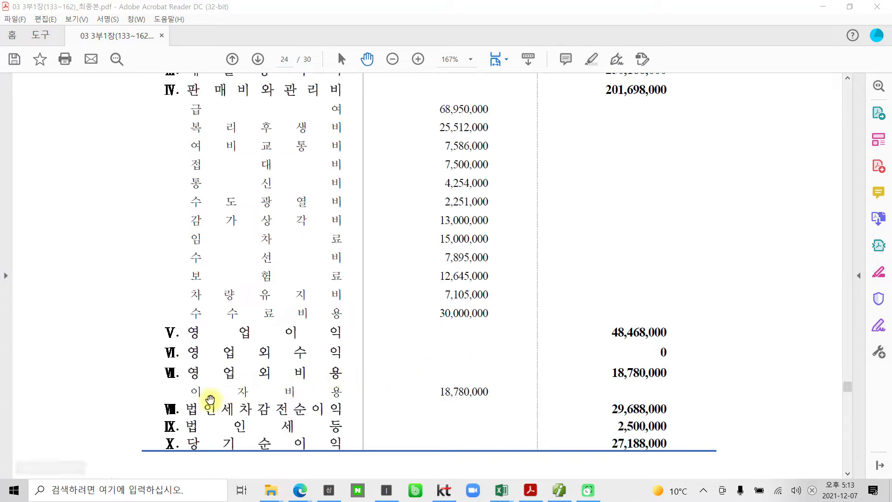
{"action": "left_click_drag", "start_coordinate": [191, 392], "coordinate": [307, 393]}
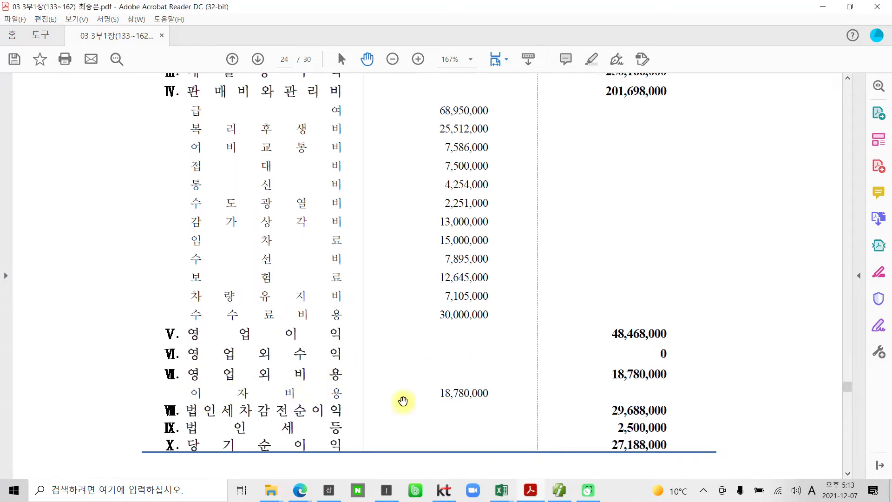
{"action": "scroll", "coordinate": [420, 400], "scroll_direction": "down", "scroll_amount": 1}
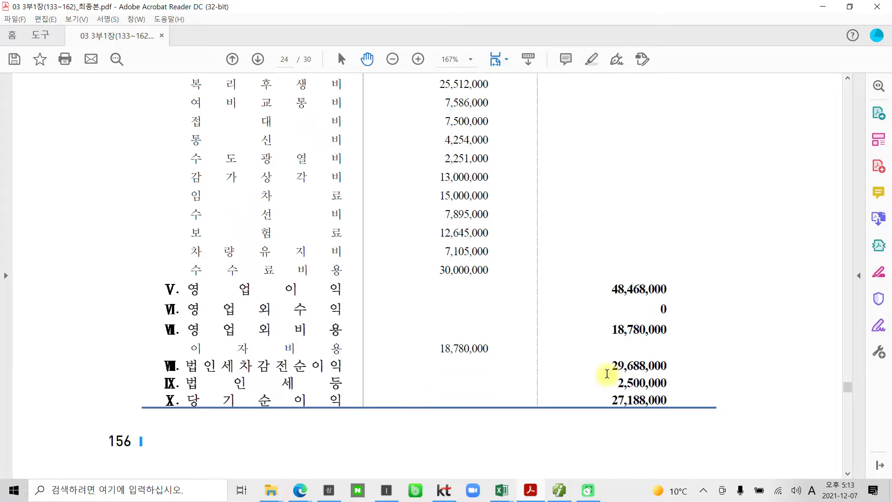
{"action": "mouse_move", "coordinate": [160, 374]}
{"action": "left_mouse_down"}
{"action": "mouse_move", "coordinate": [239, 395]}
{"action": "mouse_move", "coordinate": [657, 400]}
{"action": "mouse_move", "coordinate": [744, 373]}
{"action": "left_mouse_up"}
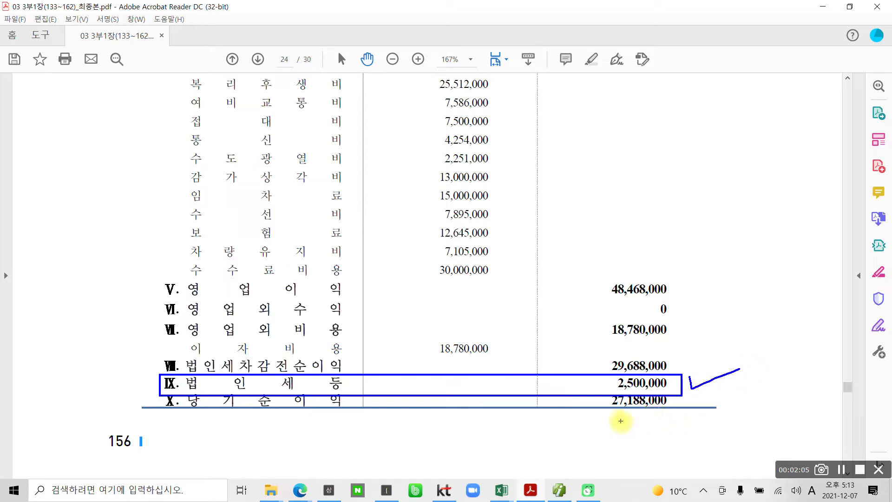
{"action": "key", "text": "Escape"}
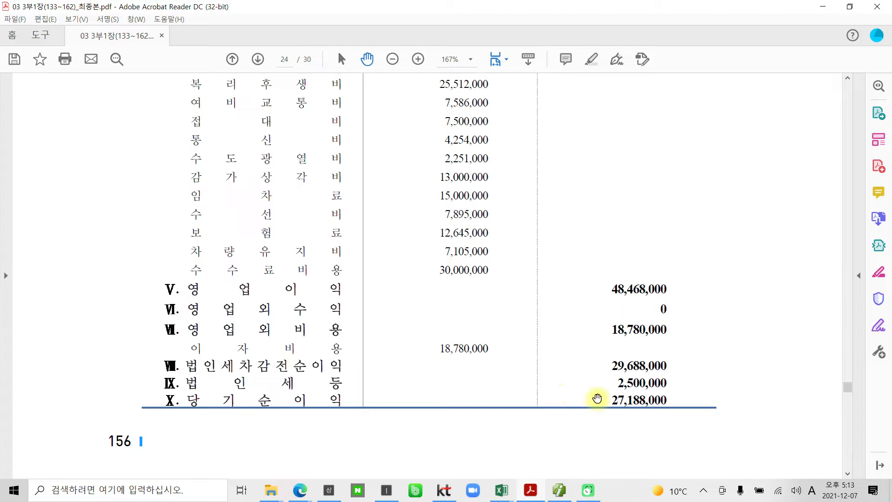
Highlight the 당기순이익 amount at the end of the income statement in the PDF
{"action": "left_click_drag", "start_coordinate": [608, 398], "coordinate": [657, 400]}
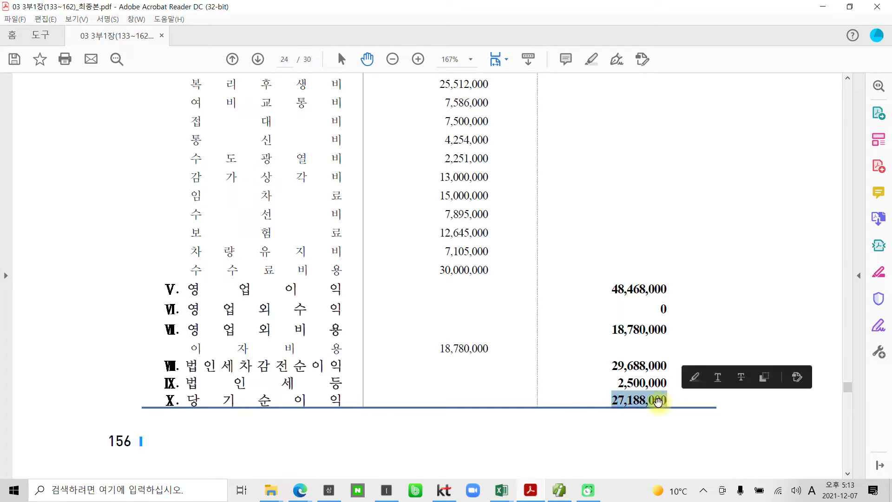
{"action": "right_click", "coordinate": [658, 401]}
{"action": "left_click", "coordinate": [685, 341]}
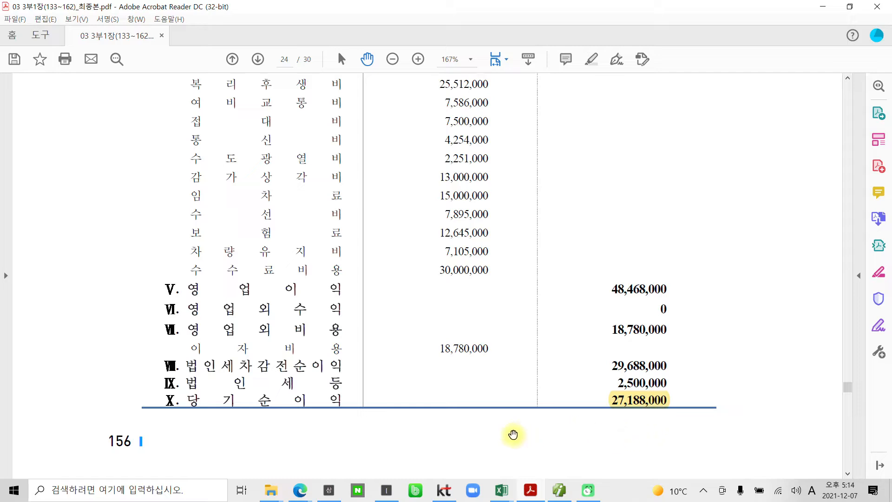
Switch to the accounting program, open the 전기분 손익계산서 entry form and look over its item totals
{"action": "scroll", "coordinate": [506, 437], "scroll_direction": "up", "scroll_amount": 5}
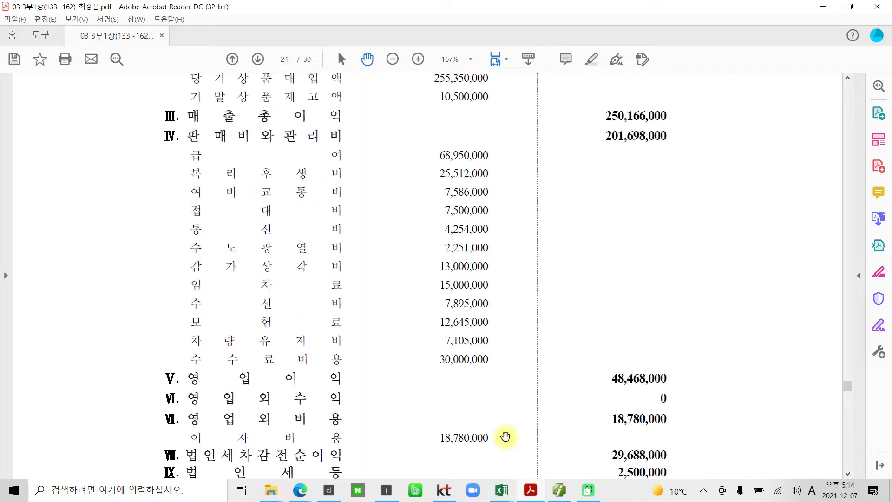
{"action": "left_click", "coordinate": [564, 489]}
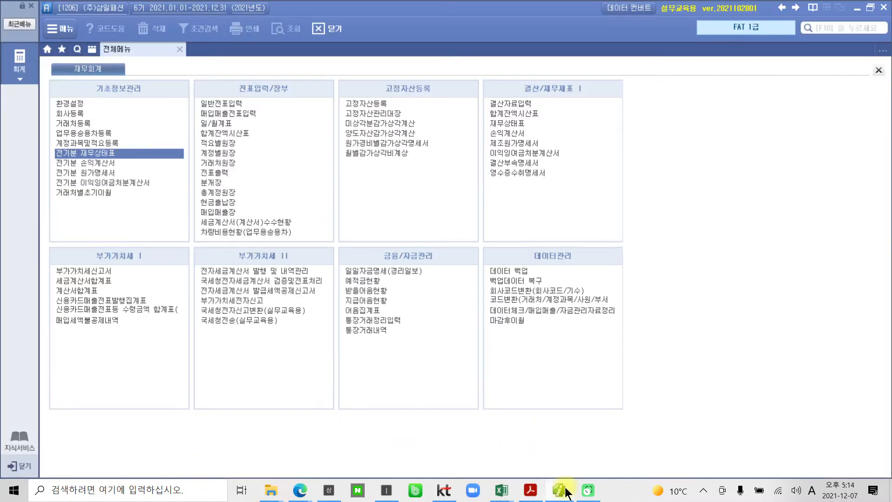
{"action": "double_click", "coordinate": [110, 163]}
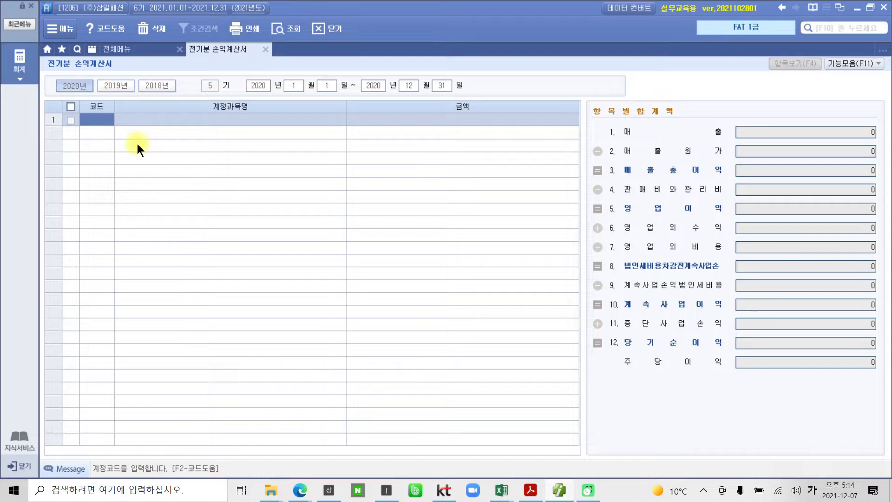
{"action": "mouse_move", "coordinate": [594, 384]}
{"action": "left_mouse_down"}
{"action": "mouse_move", "coordinate": [532, 289]}
{"action": "mouse_move", "coordinate": [870, 145]}
{"action": "mouse_move", "coordinate": [635, 425]}
{"action": "left_mouse_up"}
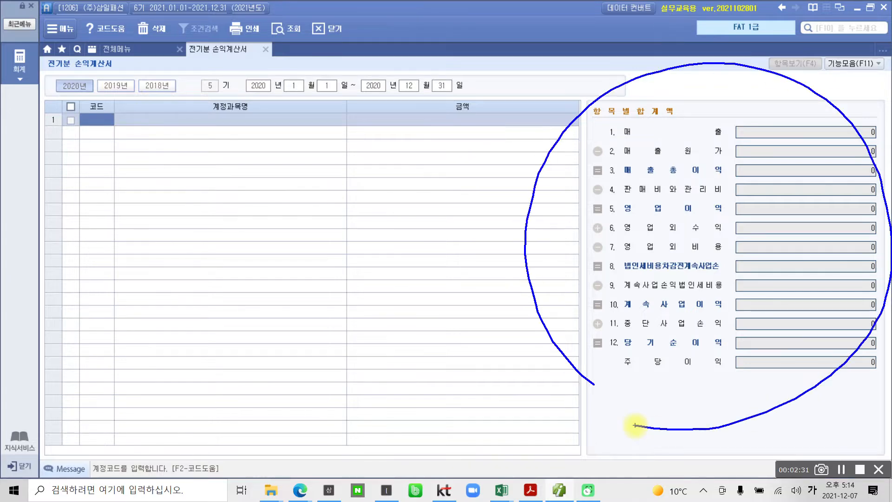
{"action": "key", "text": "Escape"}
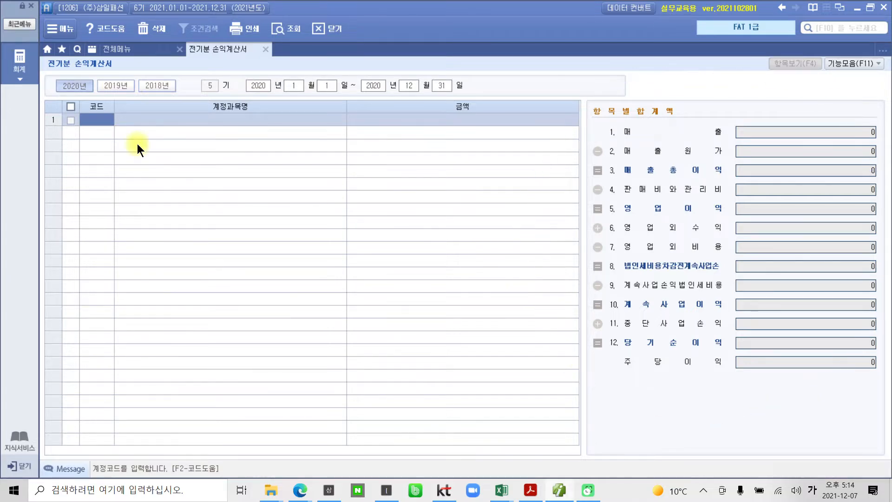
Look up 상품 in the first row's account code and choose account 401 상품매출
{"action": "type", "text": "상품"}
{"action": "key", "text": "Return"}
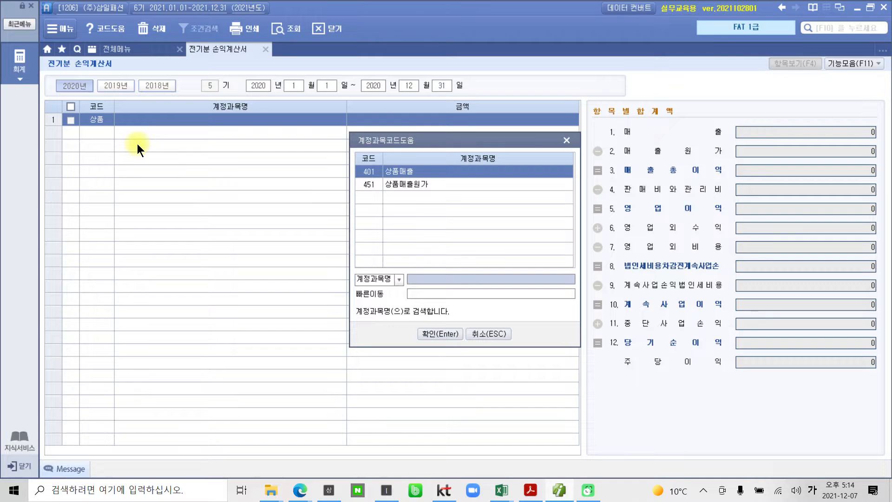
{"action": "key", "text": "Return"}
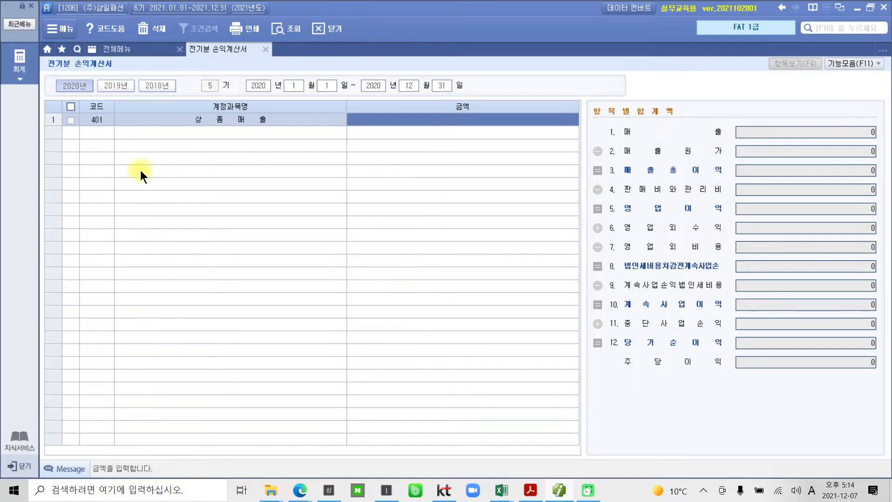
Check the 상품매출 figure in the PDF, return to the accounting program and enter 500,516,000 as its amount
{"action": "left_click", "coordinate": [530, 490]}
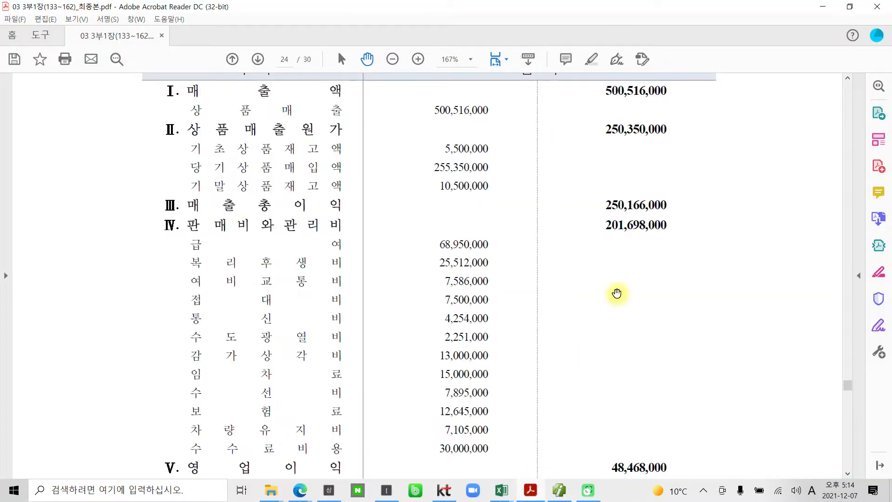
{"action": "scroll", "coordinate": [617, 293], "scroll_direction": "up", "scroll_amount": 3}
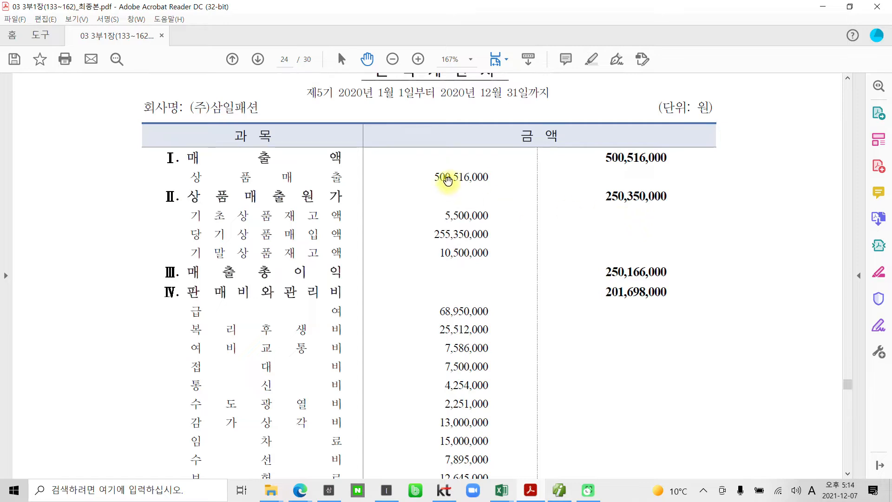
{"action": "left_click", "coordinate": [560, 489]}
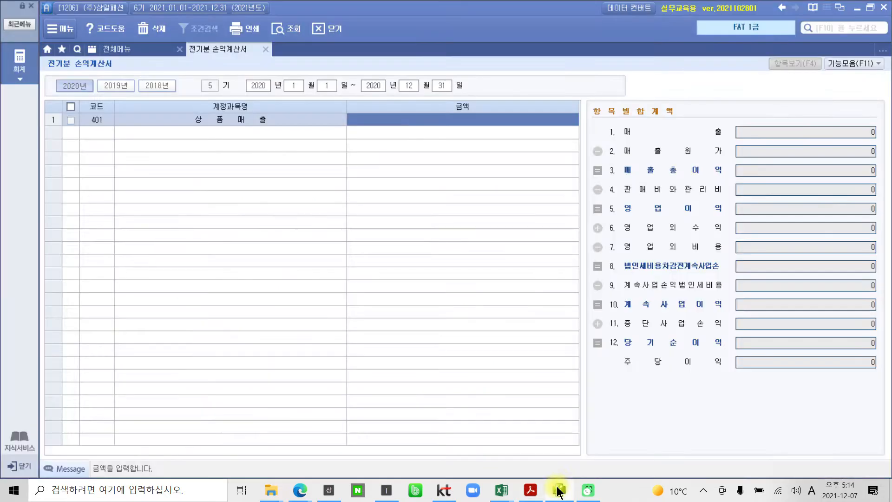
{"action": "left_click", "coordinate": [424, 121]}
{"action": "type", "text": "500,516,000"}
{"action": "key", "text": "Return"}
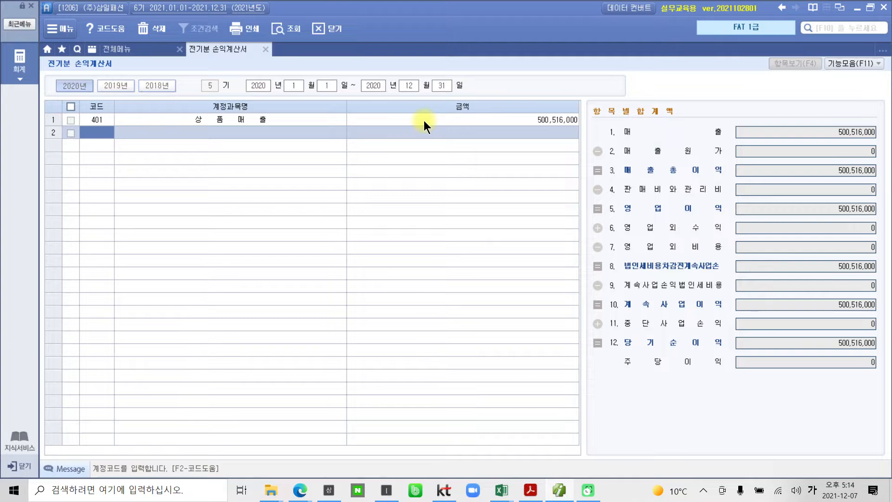
Look up 매출 in the second row's account code and choose account 451 상품매출원가
{"action": "type", "text": "매출"}
{"action": "key", "text": "Return"}
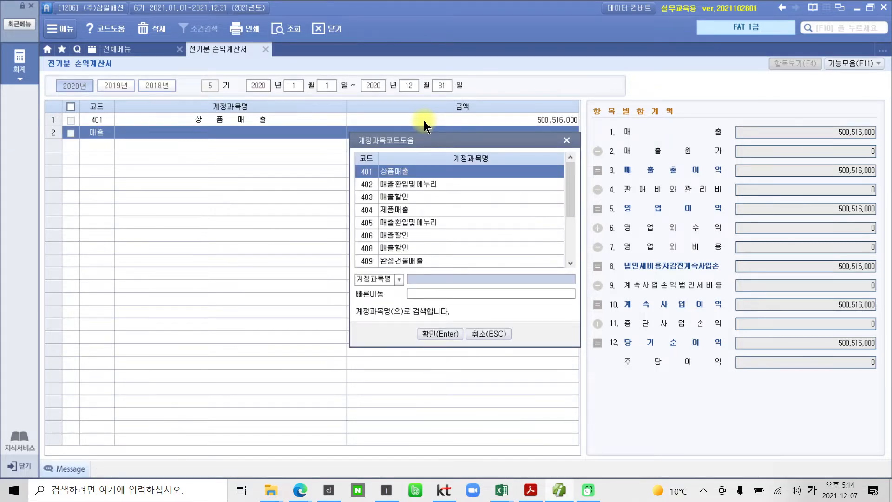
{"action": "key", "text": "Down"}
{"action": "key", "text": "Down"}
{"action": "key", "text": "Down"}
{"action": "key", "text": "Down"}
{"action": "key", "text": "Down"}
{"action": "key", "text": "Down"}
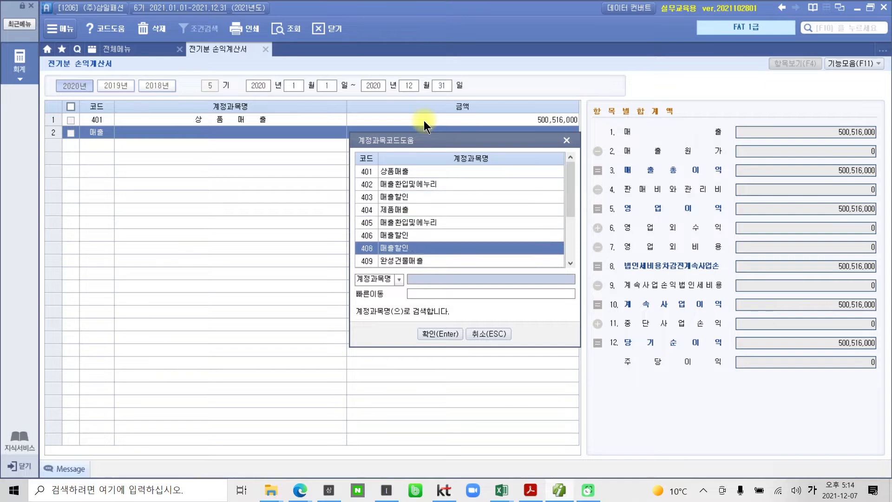
{"action": "key", "text": "Down"}
{"action": "key", "text": "Down"}
{"action": "key", "text": "Down"}
{"action": "key", "text": "Down"}
{"action": "key", "text": "Up"}
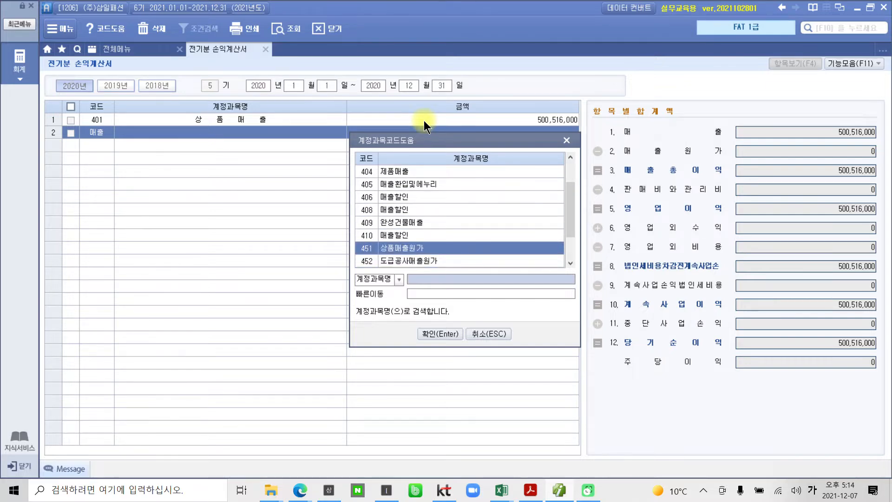
{"action": "key", "text": "Return"}
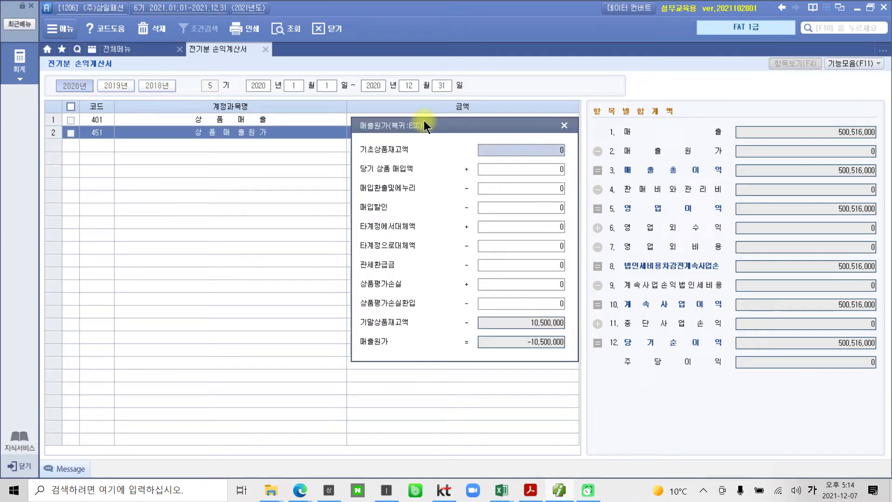
Move the 매출원가 dialog aside and mark its 기말상품재고액, 기초상품재고액 and 당기 상품 매입액 items for review
{"action": "left_click_drag", "start_coordinate": [414, 122], "coordinate": [364, 128]}
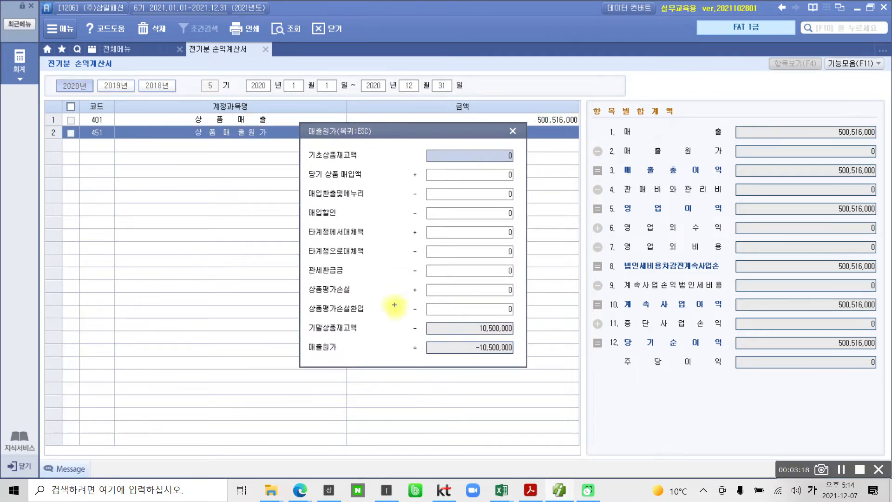
{"action": "mouse_move", "coordinate": [287, 311]}
{"action": "left_mouse_down"}
{"action": "mouse_move", "coordinate": [404, 338]}
{"action": "mouse_move", "coordinate": [528, 338]}
{"action": "mouse_move", "coordinate": [566, 318]}
{"action": "left_mouse_up"}
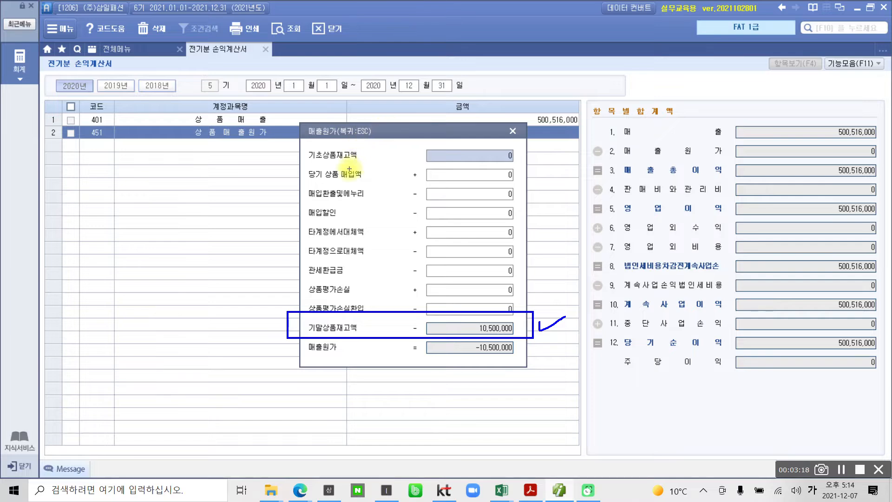
{"action": "left_click_drag", "start_coordinate": [308, 163], "coordinate": [364, 162]}
{"action": "left_click_drag", "start_coordinate": [308, 181], "coordinate": [371, 183]}
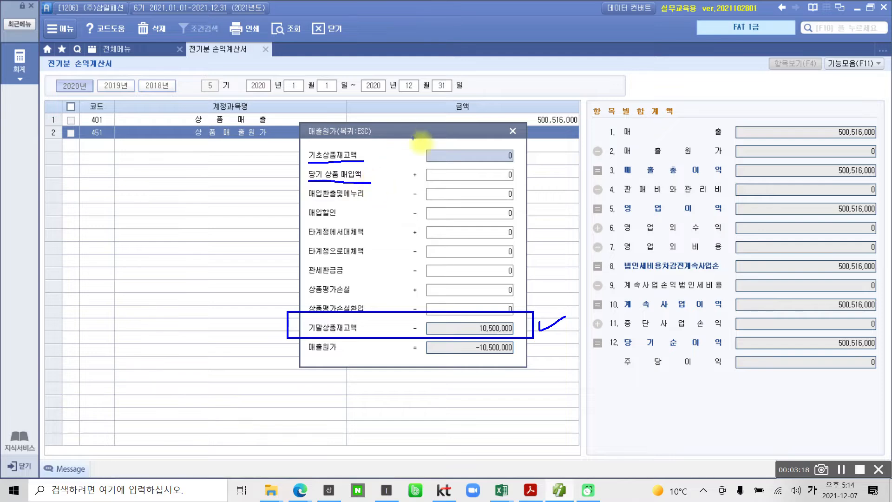
{"action": "left_click_drag", "start_coordinate": [444, 150], "coordinate": [465, 175]}
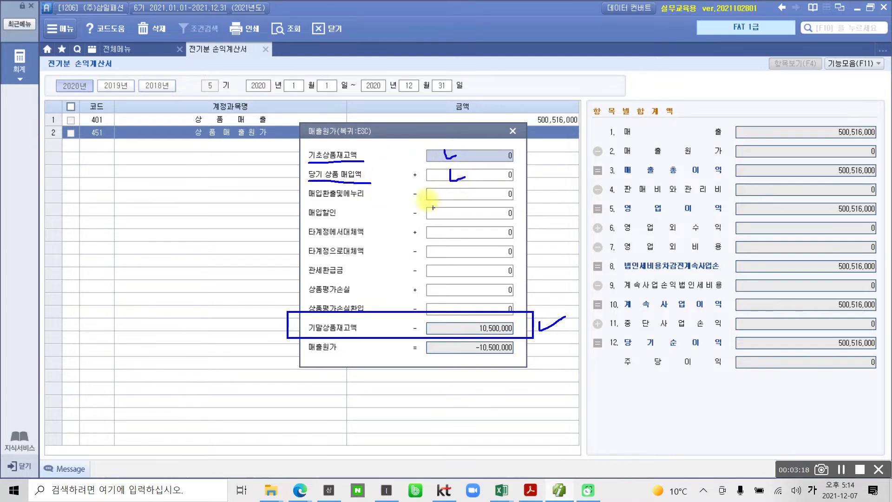
{"action": "mouse_move", "coordinate": [396, 196]}
{"action": "left_mouse_down"}
{"action": "mouse_move", "coordinate": [384, 205]}
{"action": "mouse_move", "coordinate": [378, 243]}
{"action": "mouse_move", "coordinate": [401, 292]}
{"action": "left_mouse_up"}
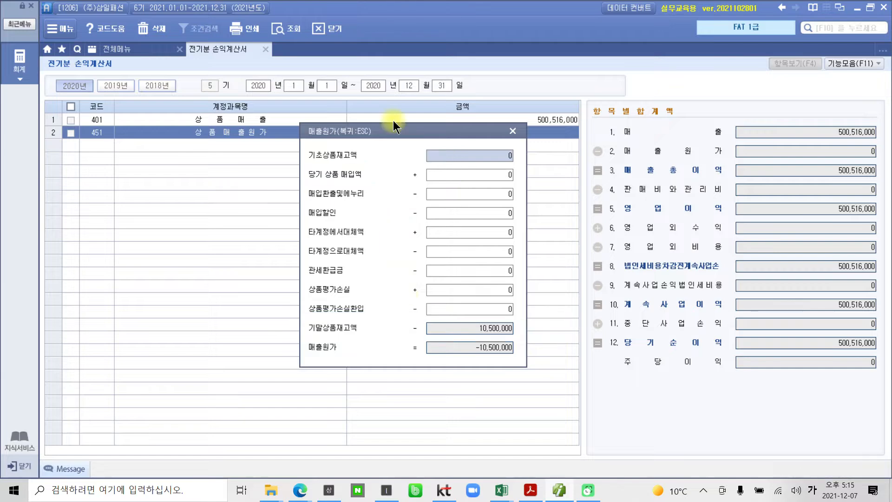
Check the opening inventory in the PDF, return to the accounting program and enter 5,500,000 as 기초상품재고액
{"action": "left_click", "coordinate": [538, 496]}
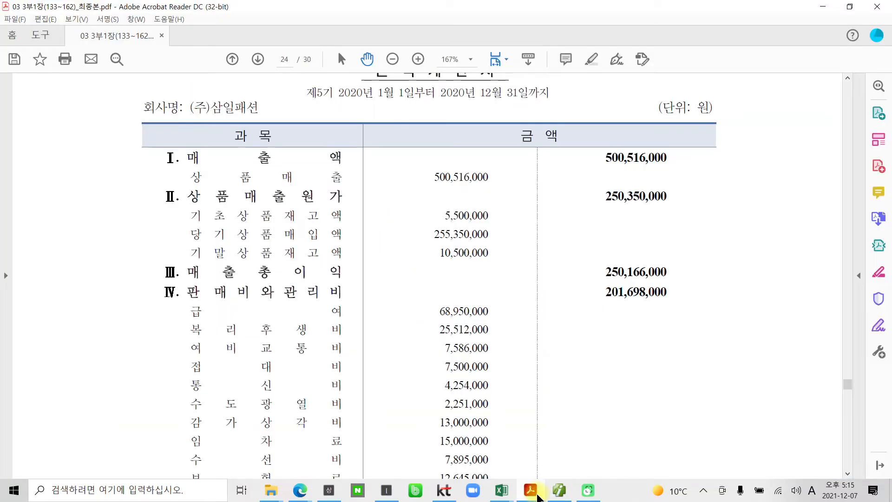
{"action": "left_click", "coordinate": [537, 495]}
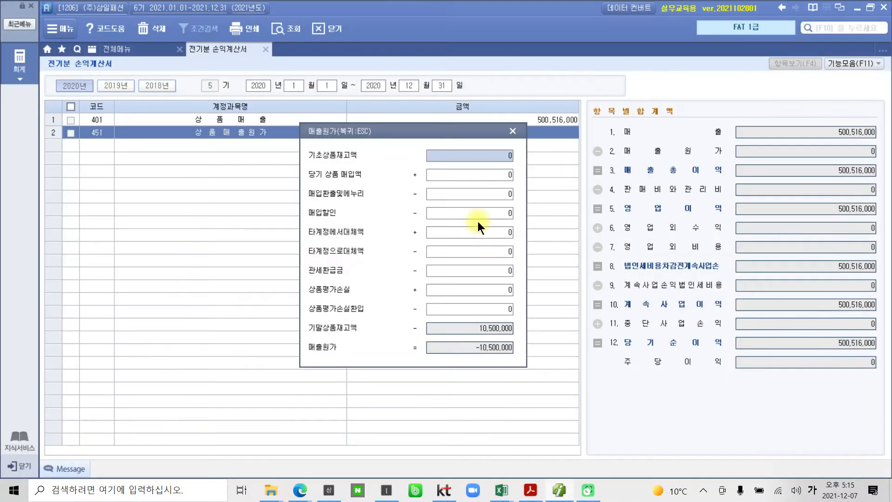
{"action": "type", "text": "5500000"}
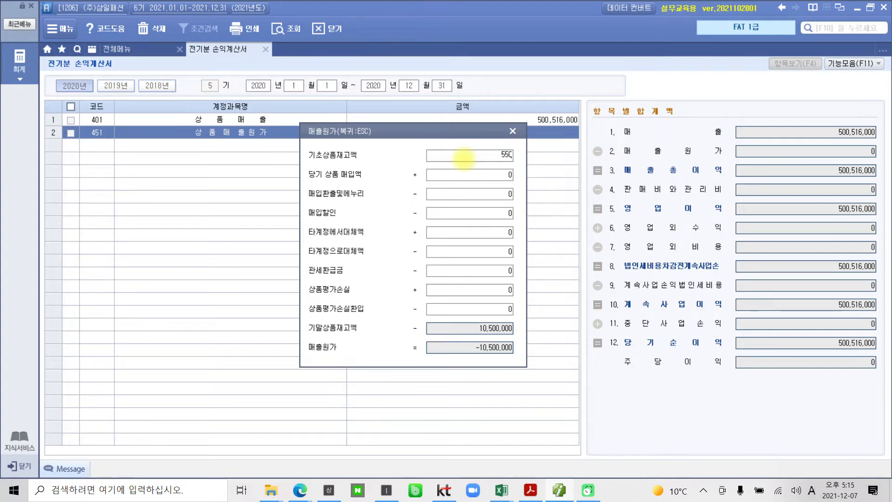
{"action": "key", "text": "Return"}
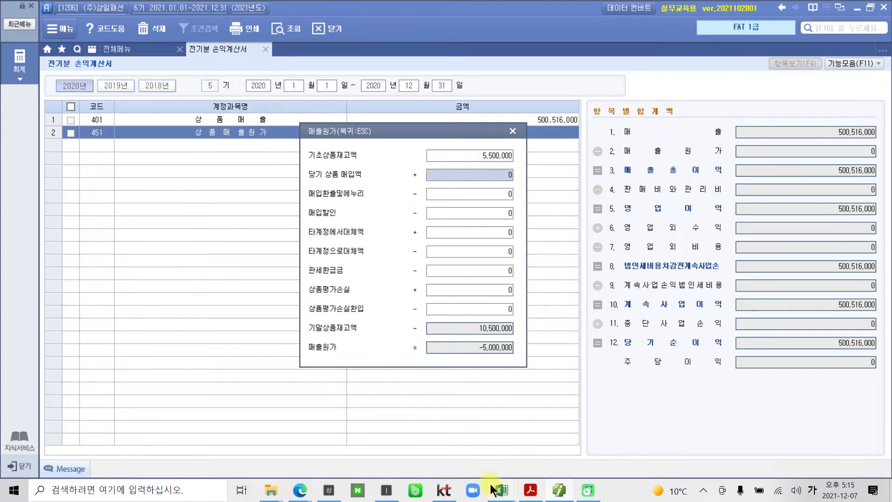
Check the purchases figure in the PDF, return to the accounting program and enter 255,350,000 as 당기 상품 매입액
{"action": "left_click", "coordinate": [529, 490]}
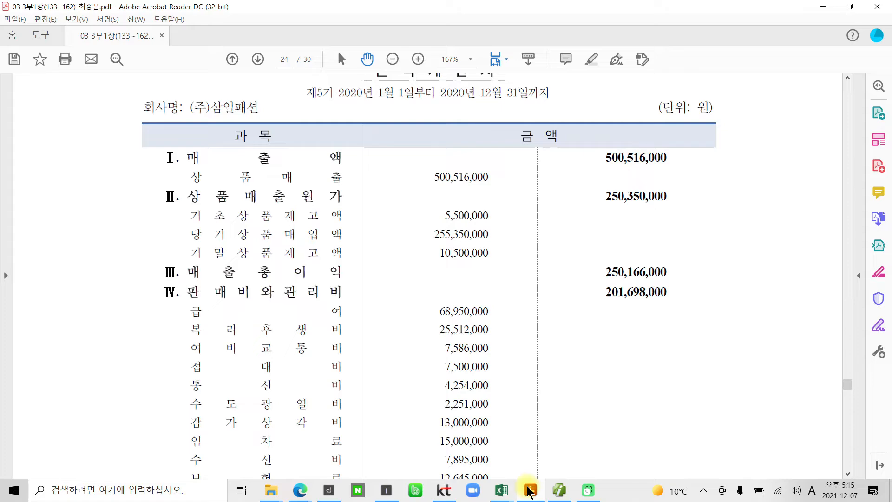
{"action": "left_click", "coordinate": [530, 490]}
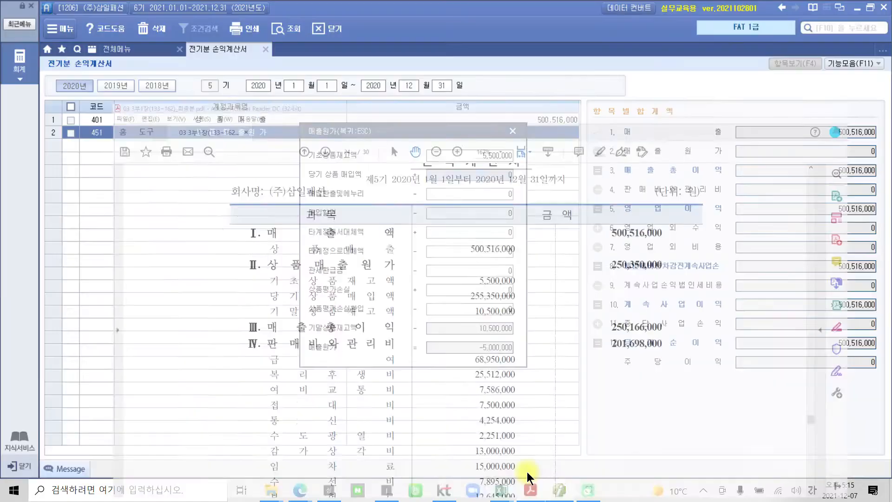
{"action": "type", "text": "255300000"}
{"action": "key", "text": "Return"}
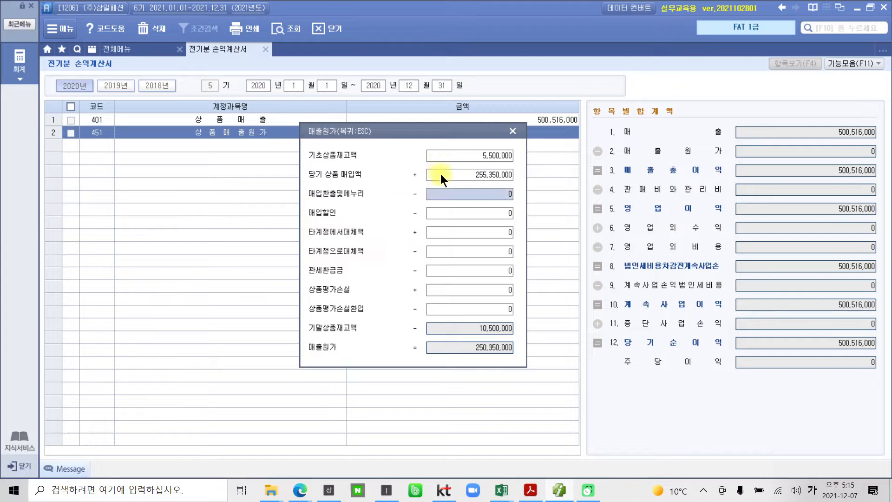
Mark the calculated 매출원가 total and close the 매출원가 dialog to carry it into the 상품매출원가 row
{"action": "left_click_drag", "start_coordinate": [289, 334], "coordinate": [541, 356]}
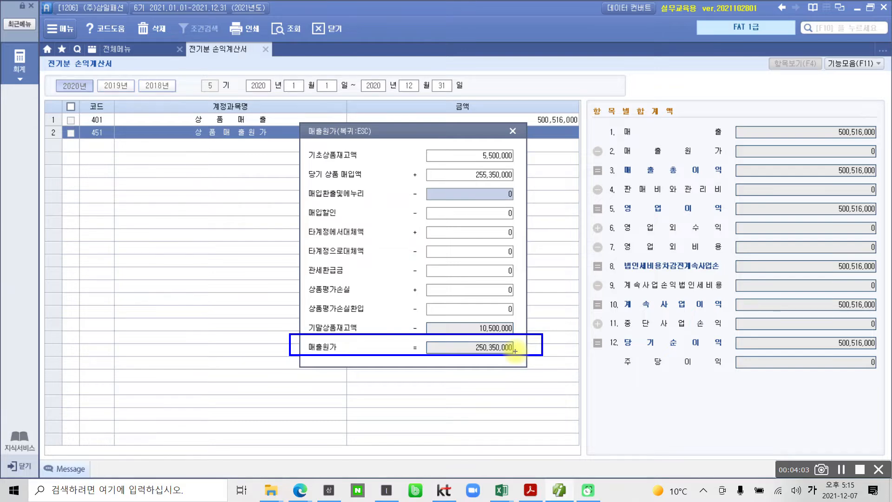
{"action": "key", "text": "Escape"}
{"action": "left_click", "coordinate": [513, 131]}
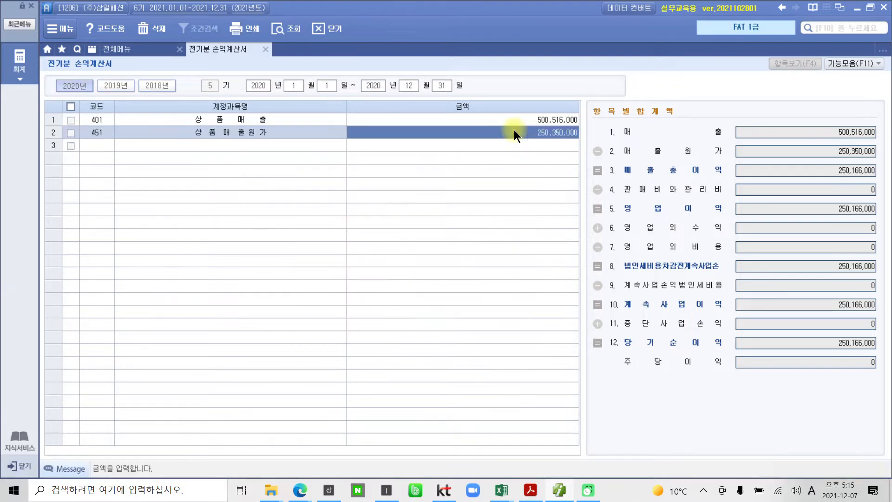
Switch to the PDF, highlight the 상품매출원가 total for comparison and underline the 급여 item
{"action": "left_click", "coordinate": [538, 492]}
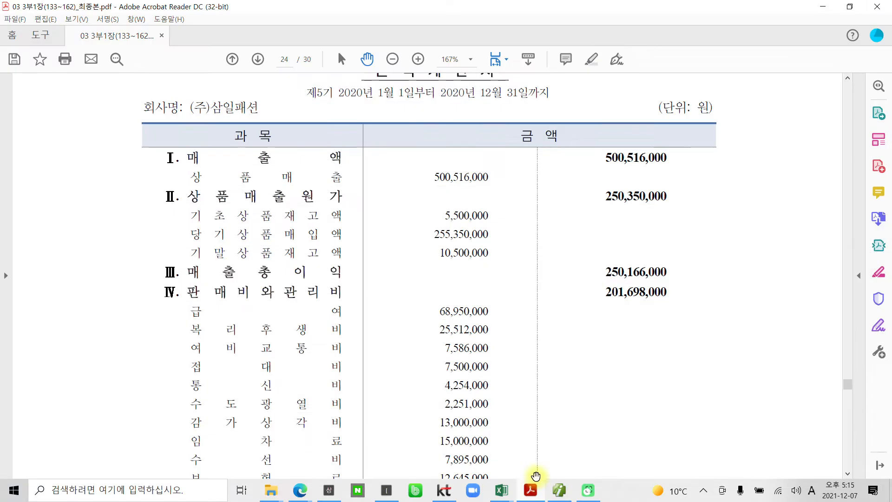
{"action": "left_click_drag", "start_coordinate": [601, 182], "coordinate": [689, 209]}
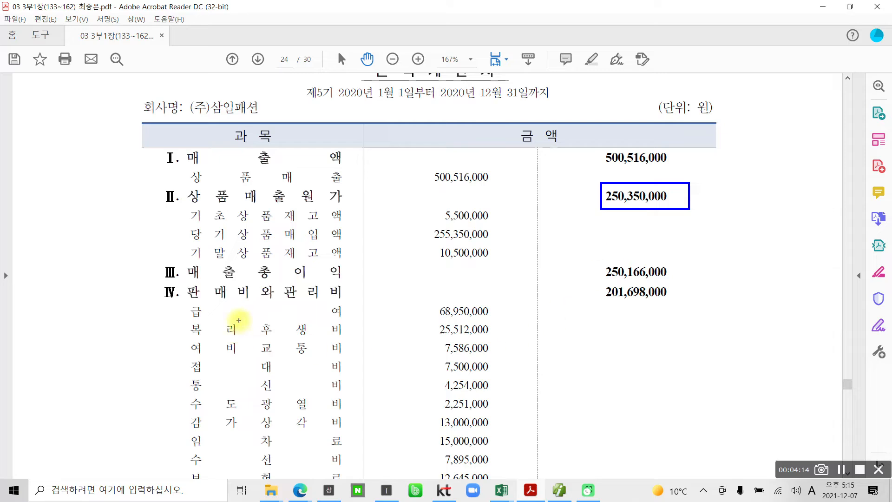
{"action": "left_click_drag", "start_coordinate": [197, 319], "coordinate": [348, 319]}
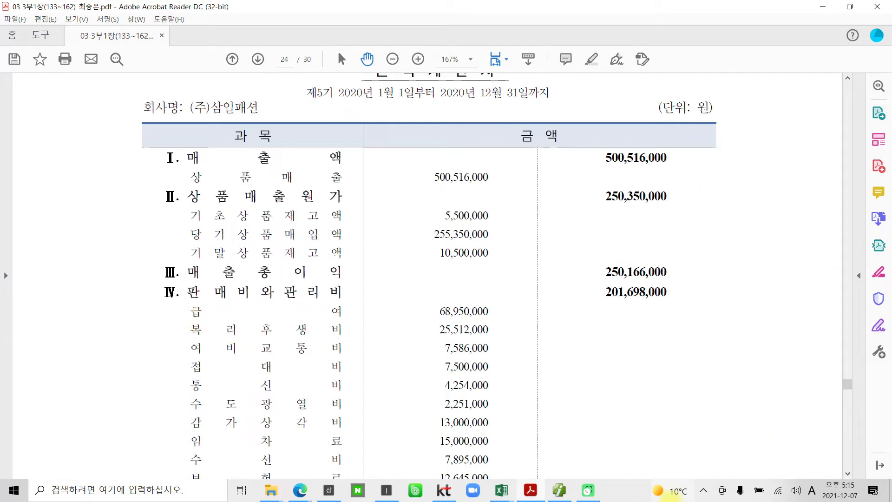
Return to the accounting program and enter account 801 급여 in the third row with the PDF's amount of 68,950,000
{"action": "left_click", "coordinate": [559, 490]}
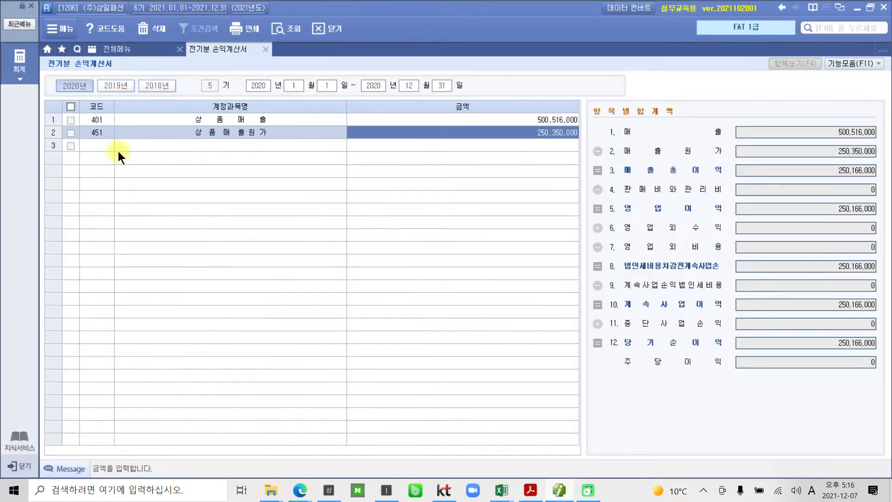
{"action": "left_click", "coordinate": [103, 147]}
{"action": "type", "text": "801"}
{"action": "key", "text": "Return"}
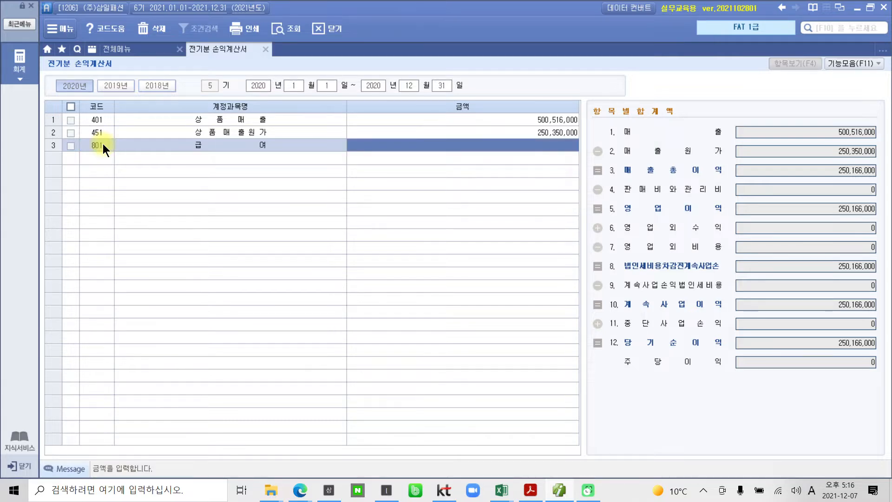
{"action": "left_click", "coordinate": [526, 492]}
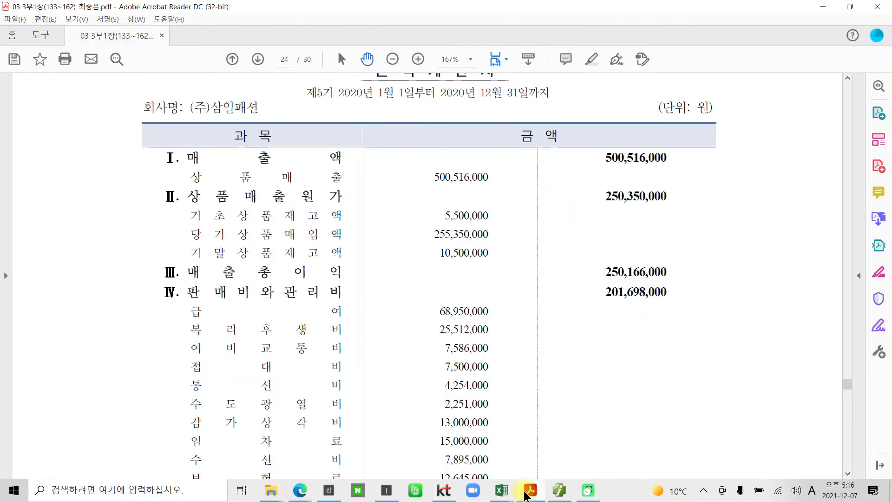
{"action": "left_click", "coordinate": [528, 491]}
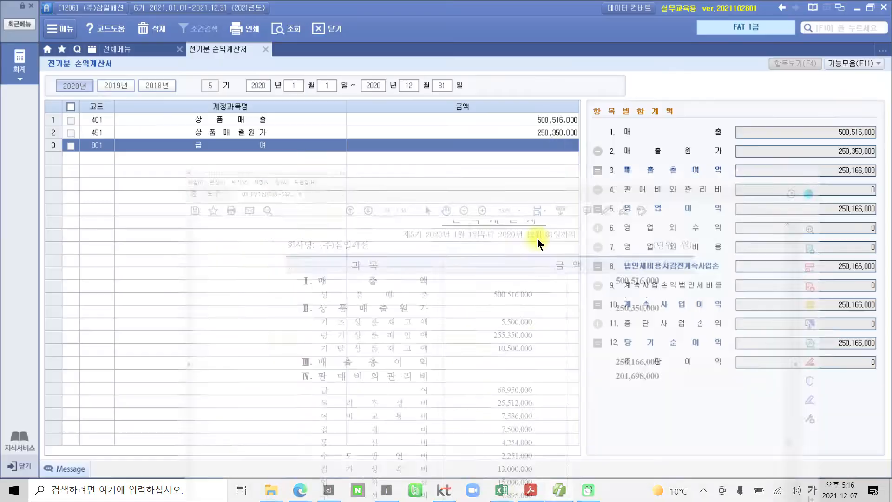
{"action": "left_click", "coordinate": [555, 143]}
{"action": "type", "text": "68,950,000"}
{"action": "key", "text": "Return"}
Enter account 811 복리후생비 in the fourth row with the amount 25,512,000 taken from the PDF
{"action": "type", "text": "811"}
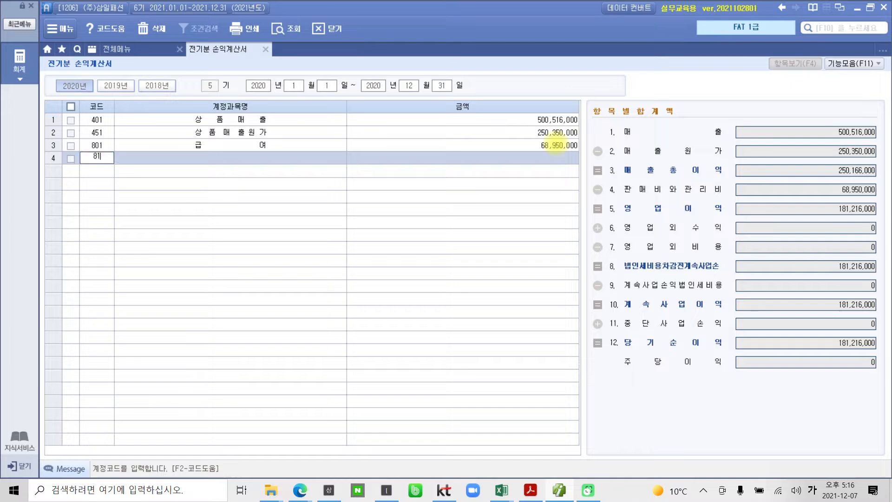
{"action": "key", "text": "Return"}
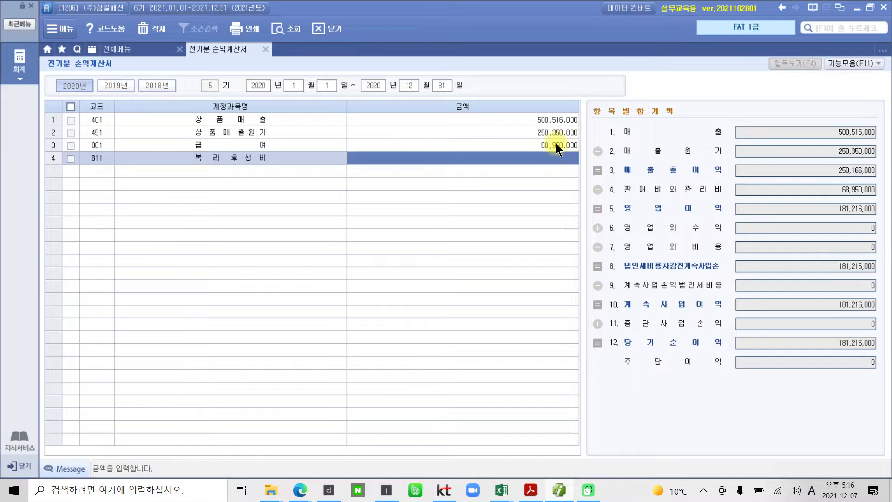
{"action": "left_click", "coordinate": [530, 491]}
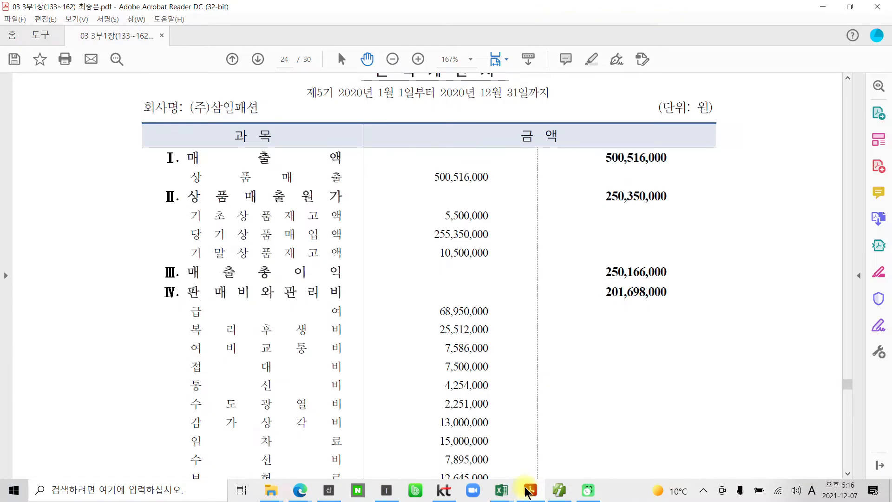
{"action": "left_click", "coordinate": [530, 490]}
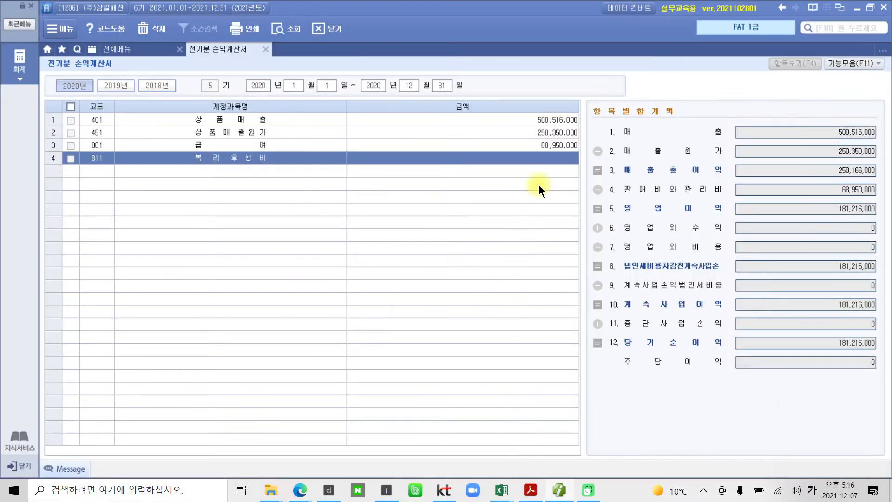
{"action": "left_click", "coordinate": [542, 158]}
{"action": "type", "text": "25,512"}
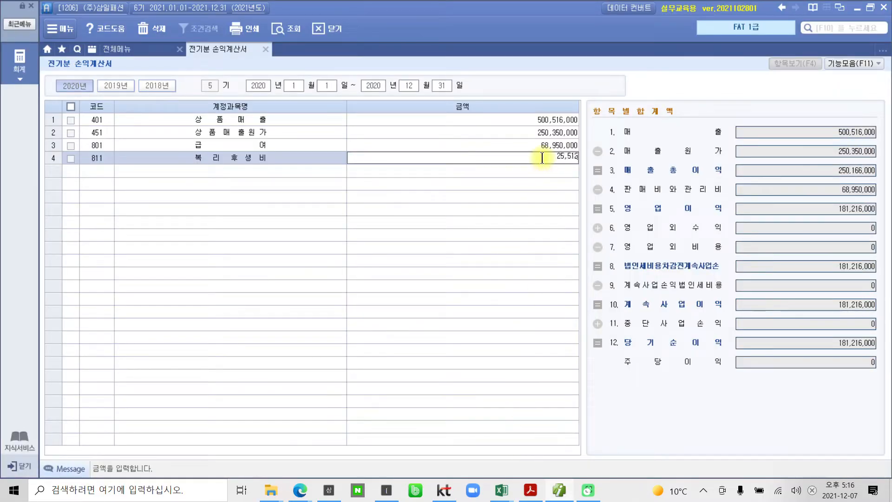
{"action": "type", "text": ",000"}
{"action": "key", "text": "Return"}
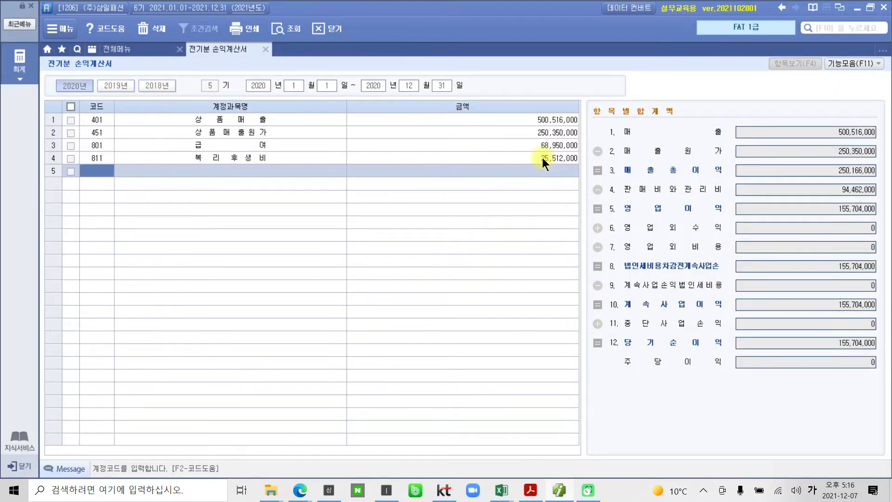
Check 여비교통비 in the PDF and enter account 812 여비교통비 in the fifth row with the amount 7,586,000
{"action": "left_click", "coordinate": [530, 493]}
{"action": "scroll", "coordinate": [441, 378], "scroll_direction": "down", "scroll_amount": 1}
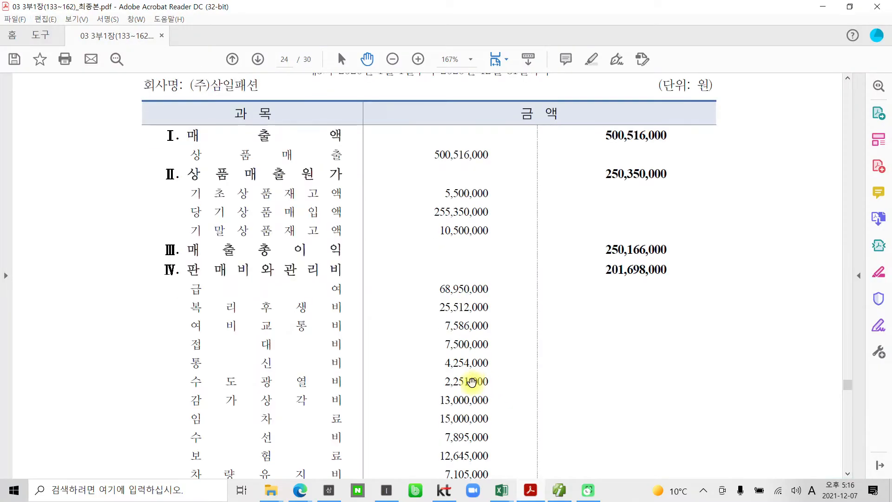
{"action": "mouse_move", "coordinate": [526, 493]}
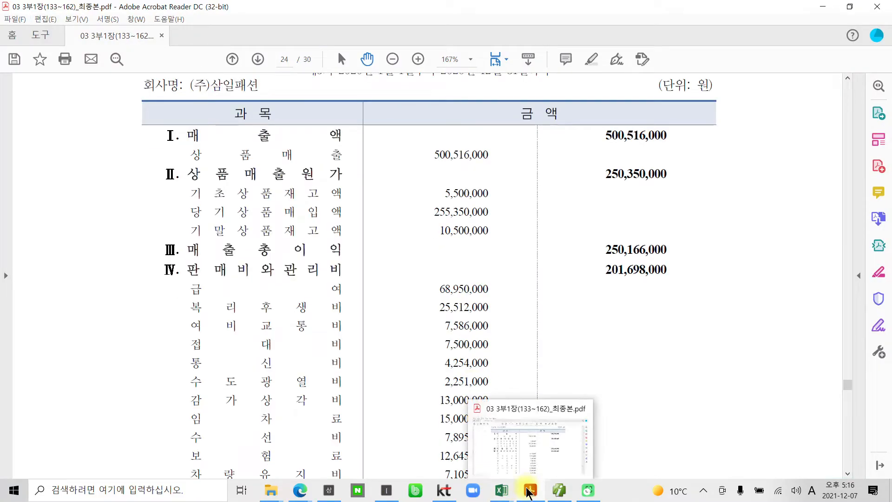
{"action": "left_click", "coordinate": [527, 493]}
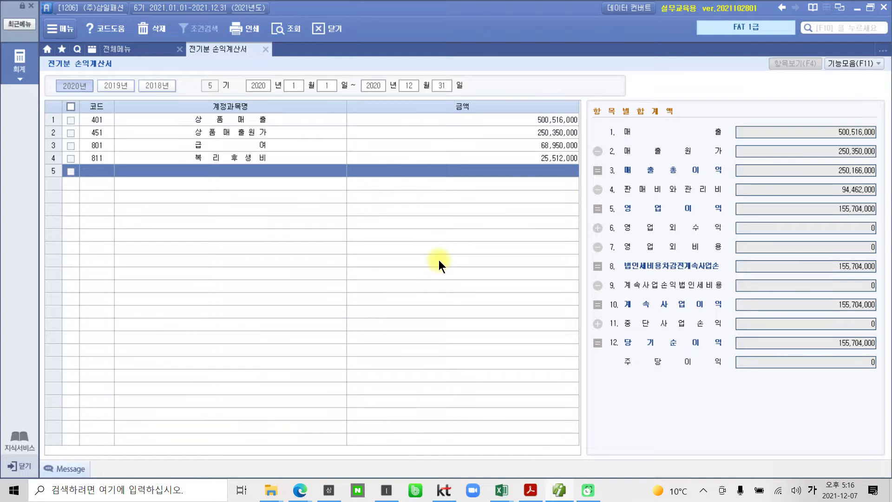
{"action": "left_click", "coordinate": [95, 173]}
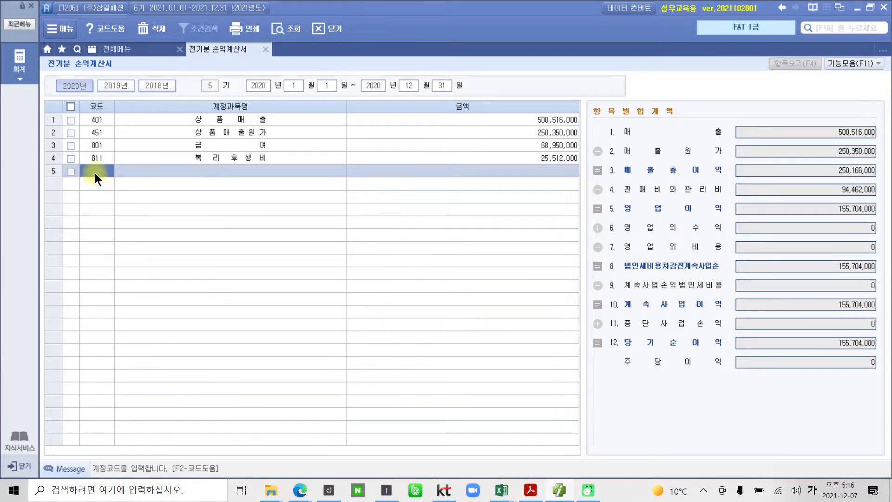
{"action": "type", "text": "812"}
{"action": "key", "text": "Return"}
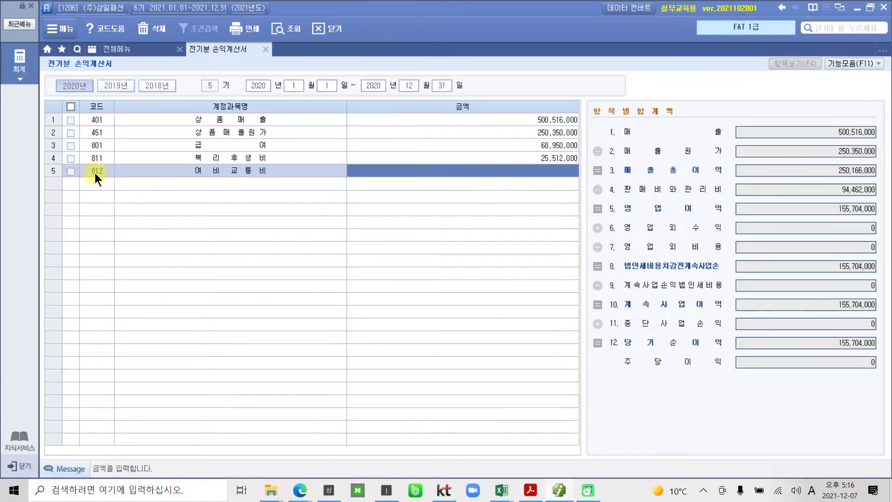
{"action": "type", "text": "7586000"}
{"action": "key", "text": "Return"}
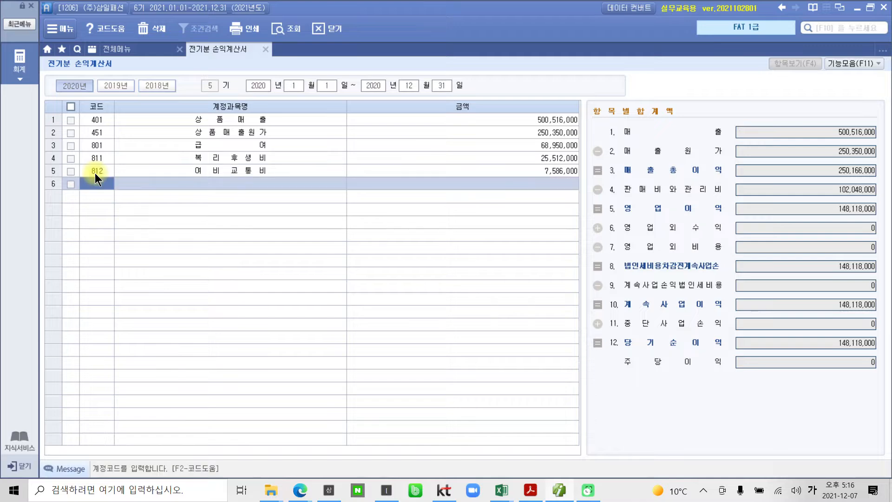
Look up 접대비 in the PDF and enter account 813 접대비 in the sixth row with the amount 7,500,000
{"action": "left_click", "coordinate": [527, 493]}
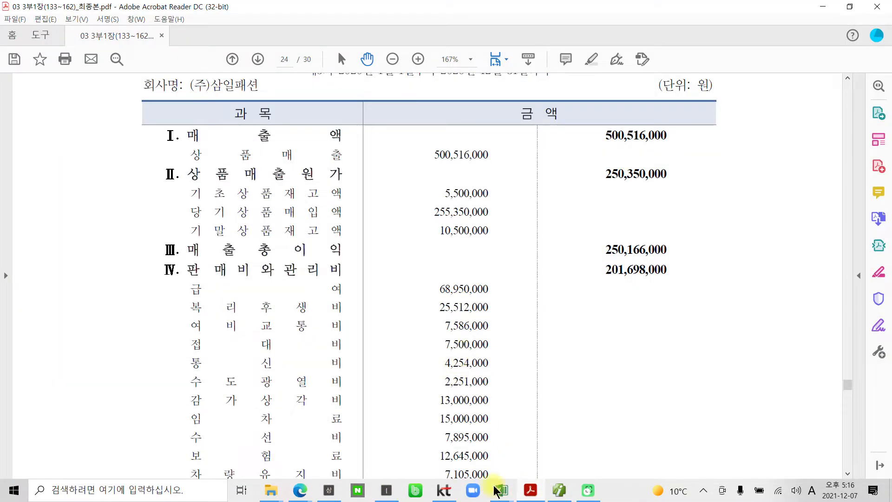
{"action": "left_click", "coordinate": [530, 488]}
{"action": "left_click", "coordinate": [102, 179]}
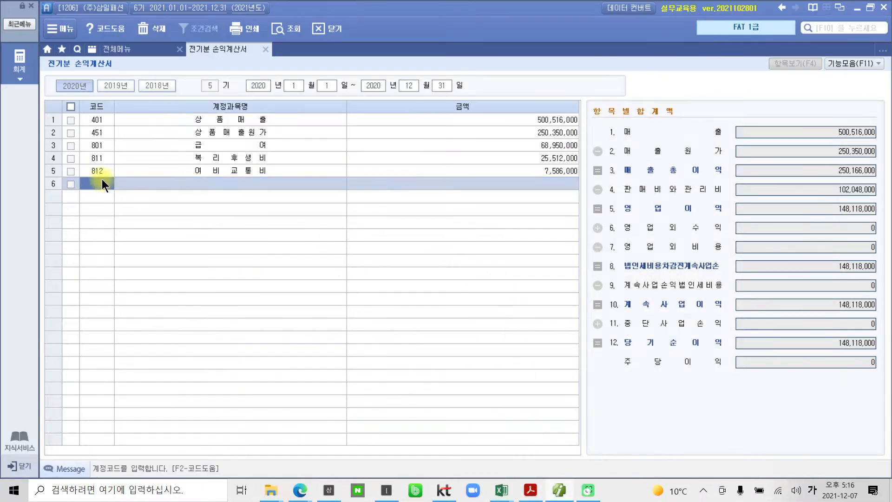
{"action": "type", "text": "813"}
{"action": "key", "text": "Return"}
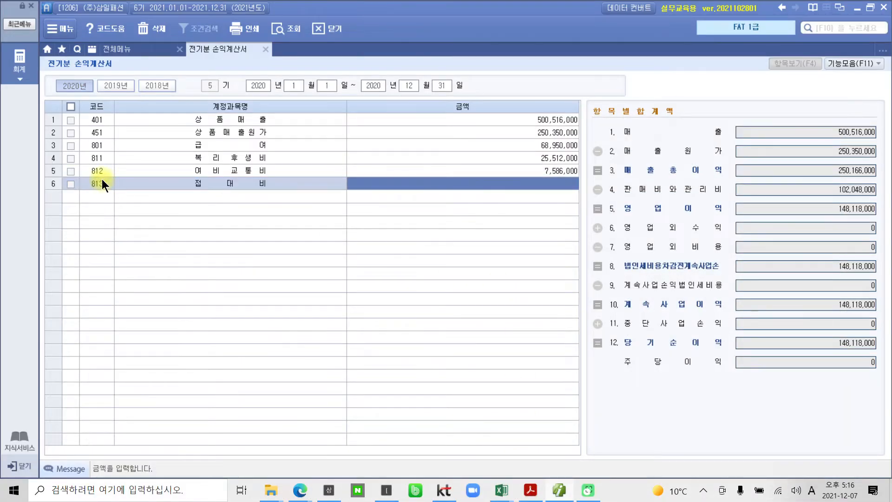
{"action": "type", "text": "7500000"}
{"action": "key", "text": "Return"}
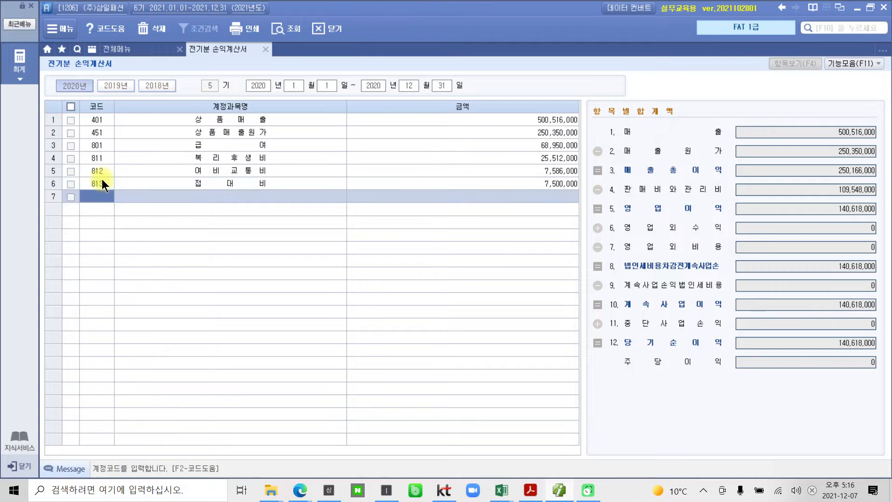
Read 통신비 from the PDF and enter account 814 통신비 in the seventh row with the amount 4,254,000
{"action": "left_click", "coordinate": [530, 490]}
{"action": "scroll", "coordinate": [409, 414], "scroll_direction": "down", "scroll_amount": 2}
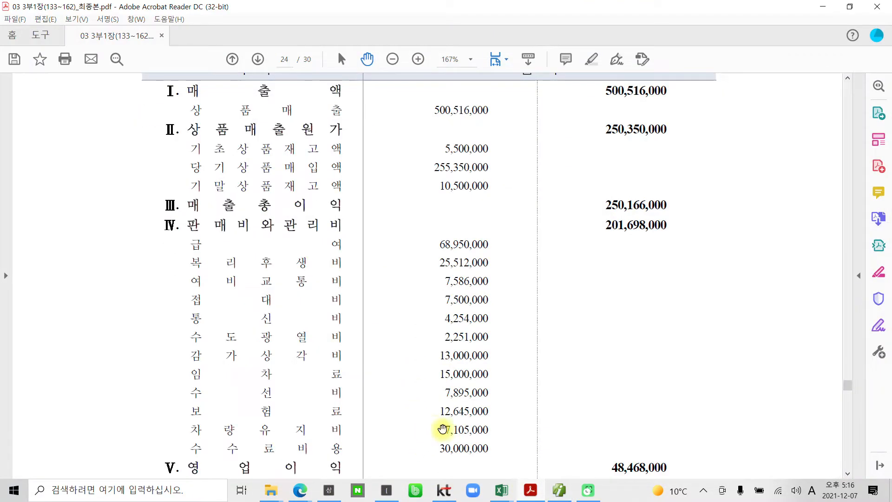
{"action": "left_click", "coordinate": [530, 490]}
{"action": "left_click", "coordinate": [90, 199]}
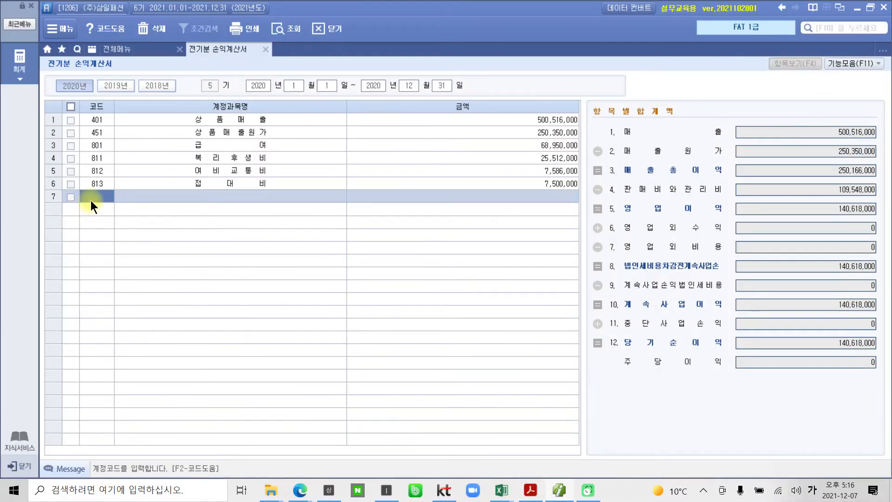
{"action": "type", "text": "ㄱ814"}
{"action": "key", "text": "Return"}
{"action": "type", "text": "4254000"}
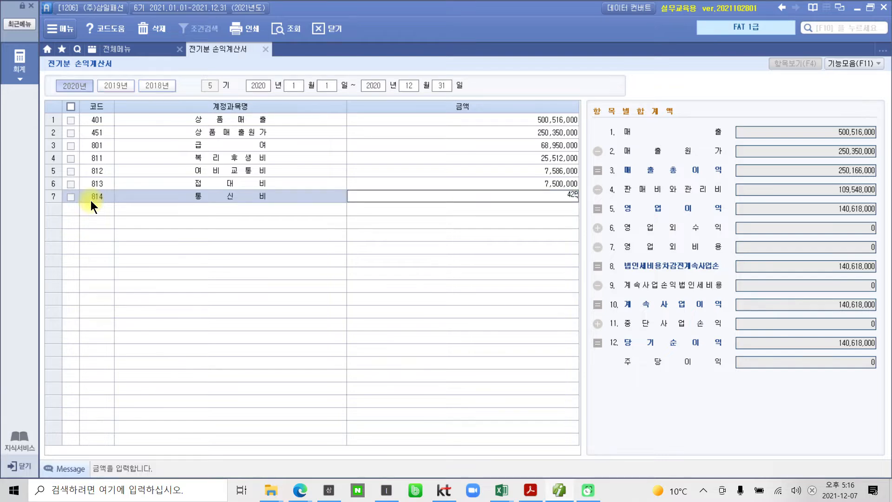
{"action": "key", "text": "Return"}
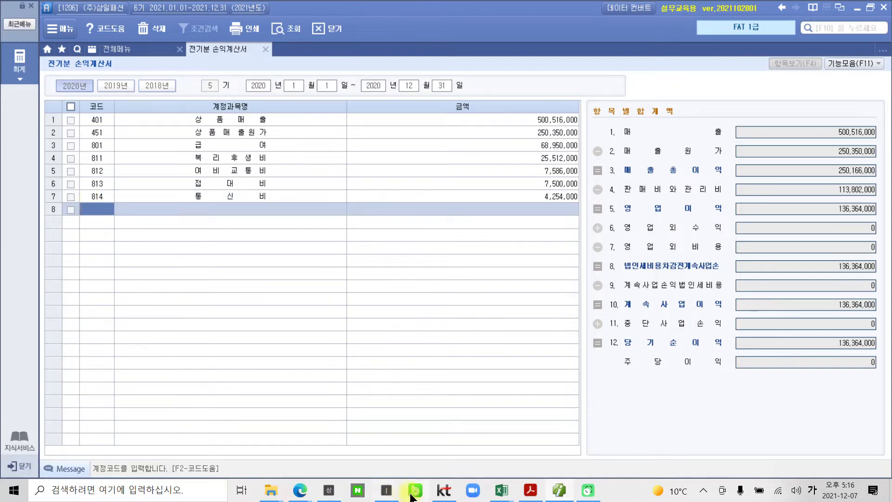
Consult the PDF for 수도광열비 and enter account 815 수도광열비 in the eighth row with the amount 2,251,000
{"action": "left_click", "coordinate": [528, 491]}
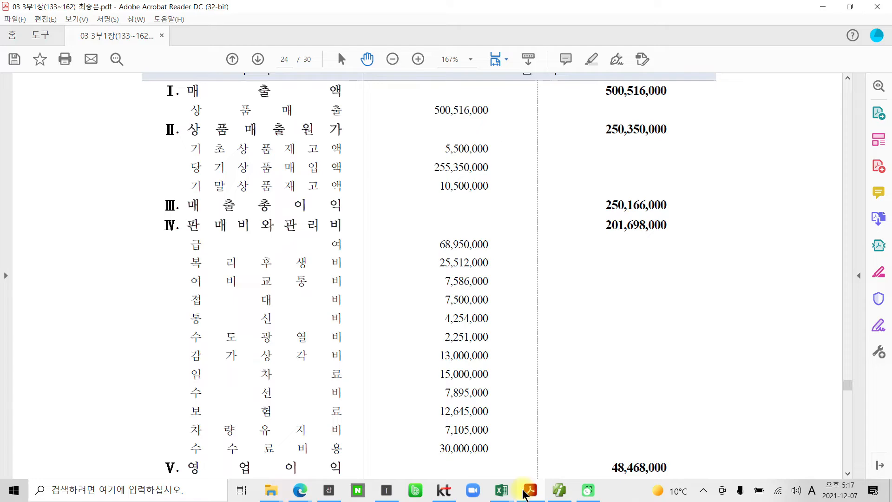
{"action": "left_click", "coordinate": [523, 491]}
{"action": "left_click", "coordinate": [567, 491]}
{"action": "left_click", "coordinate": [567, 492]}
{"action": "type", "text": "815"}
{"action": "key", "text": "Return"}
{"action": "type", "text": "2251000"}
{"action": "key", "text": "Return"}
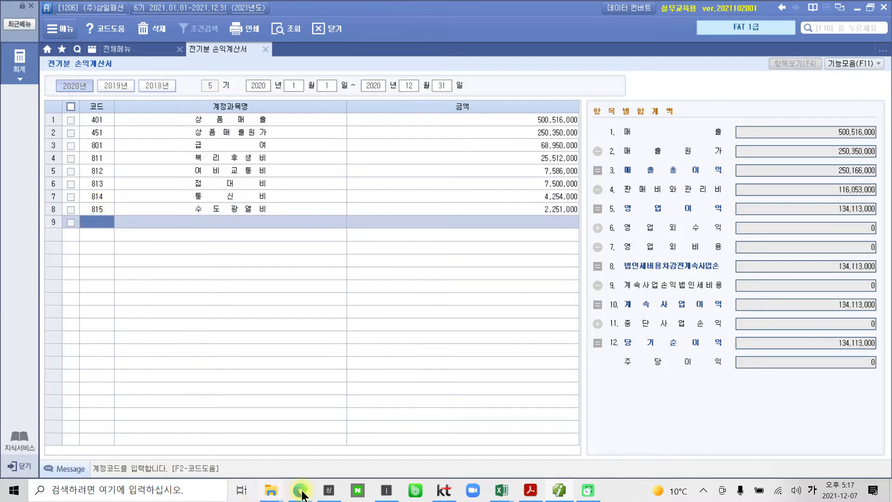
Check 감가상각비 in the PDF and enter account 818 감가상각비 in the ninth row with the amount 13,000,000
{"action": "left_click", "coordinate": [530, 490]}
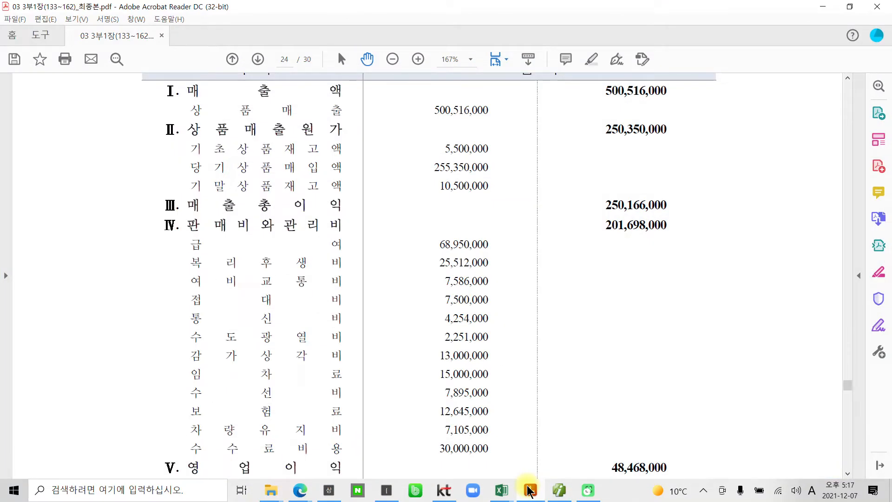
{"action": "left_click", "coordinate": [529, 490]}
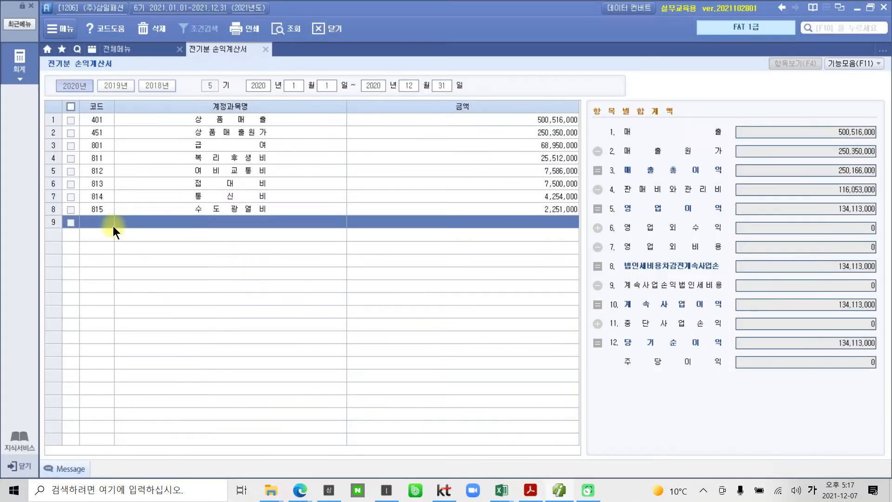
{"action": "left_click", "coordinate": [113, 226]}
{"action": "type", "text": "818"}
{"action": "key", "text": "Return"}
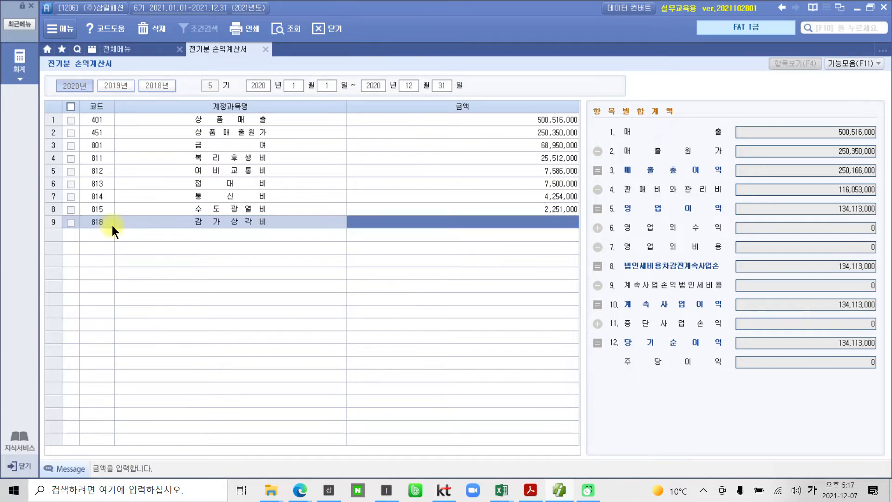
{"action": "type", "text": "13000000000"}
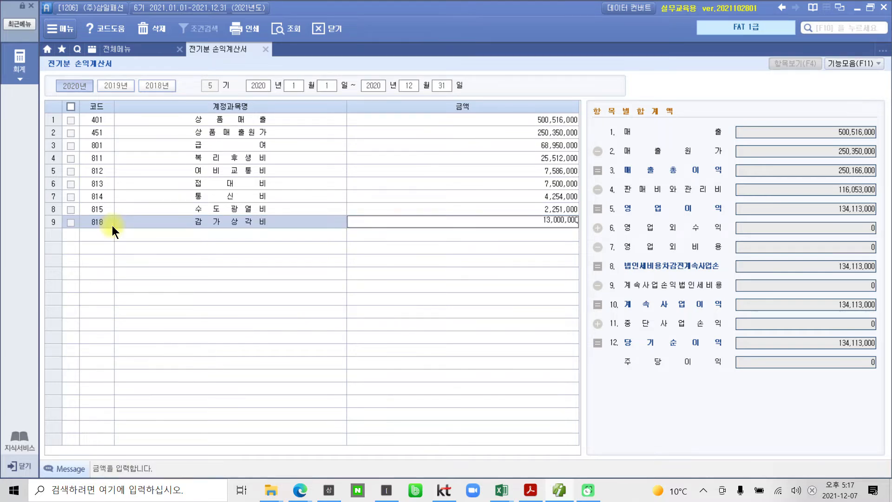
{"action": "key", "text": "BackSpace"}
{"action": "key", "text": "BackSpace"}
{"action": "key", "text": "Return"}
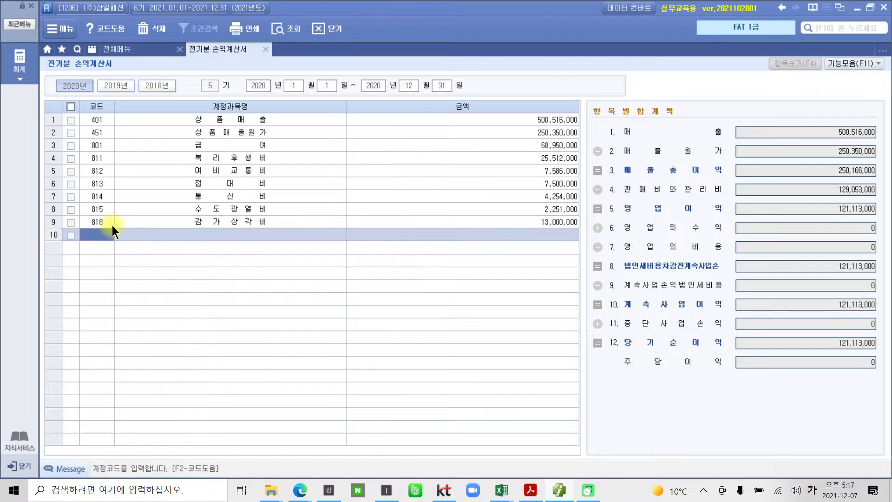
Look up 임차료 in the PDF and enter account 819 임차료 in the tenth row with the amount 15,000,000
{"action": "left_click", "coordinate": [530, 490]}
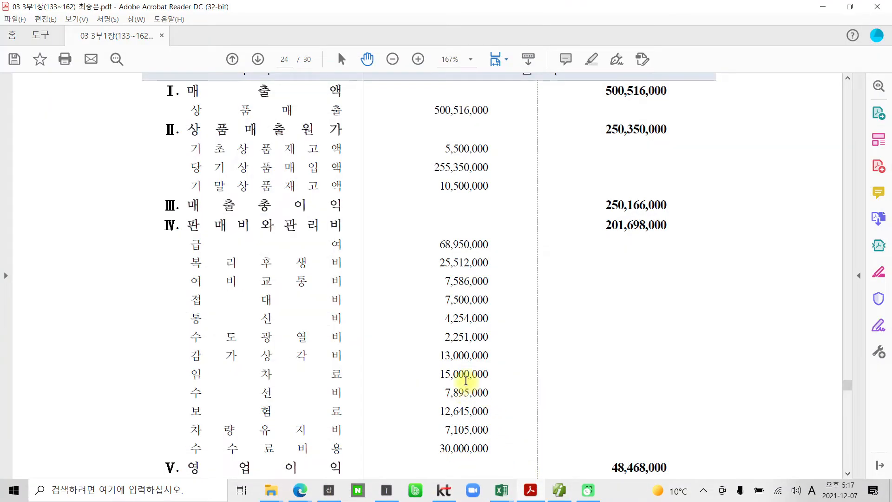
{"action": "left_click", "coordinate": [530, 491]}
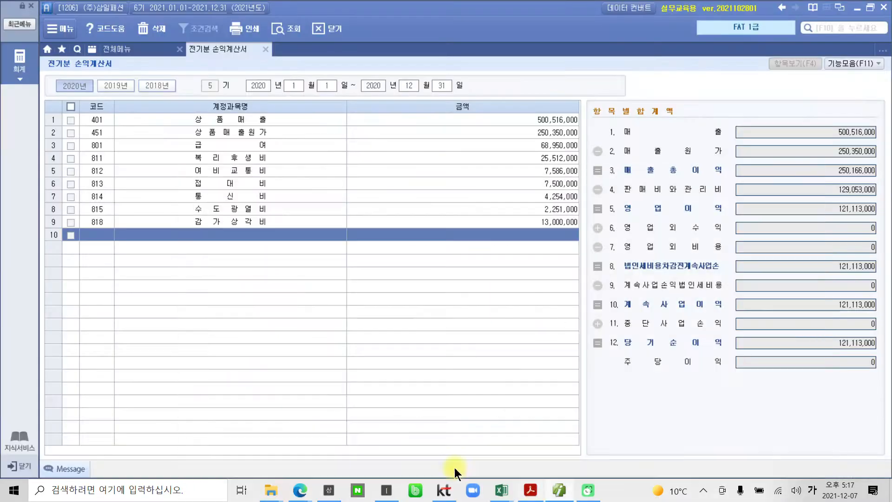
{"action": "left_click", "coordinate": [102, 235]}
{"action": "type", "text": "819"}
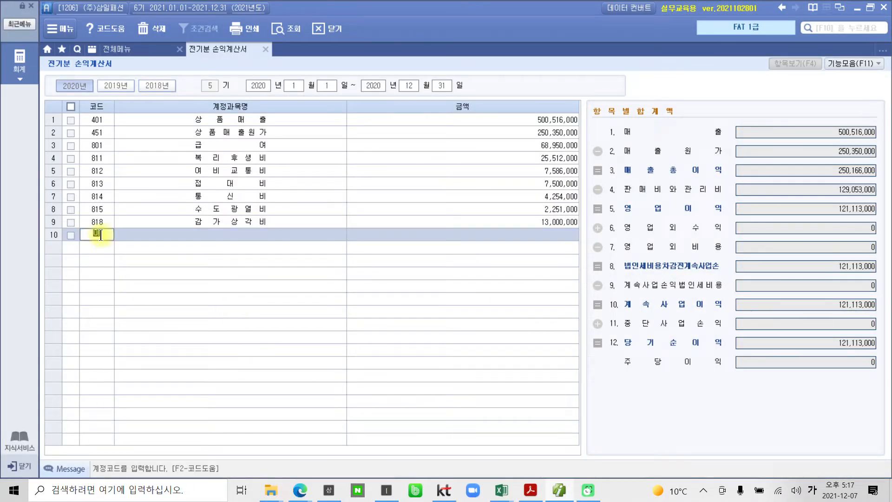
{"action": "key", "text": "Return"}
{"action": "type", "text": "15000000"}
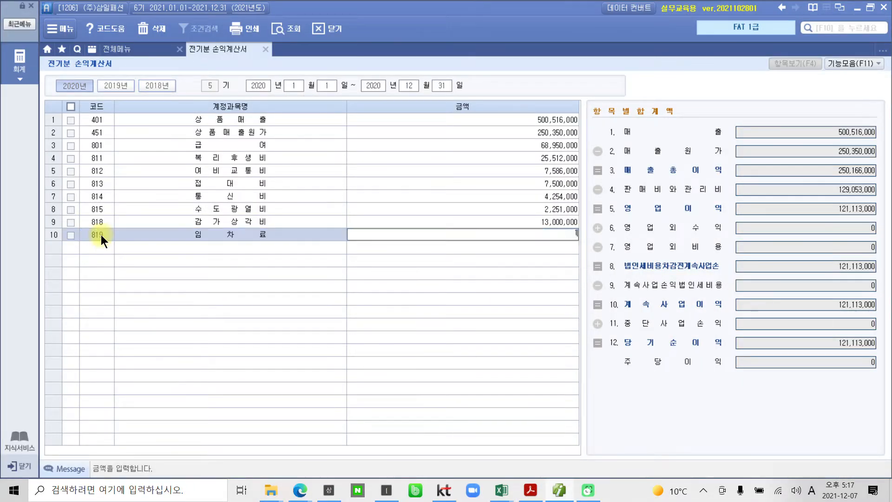
{"action": "key", "text": "Return"}
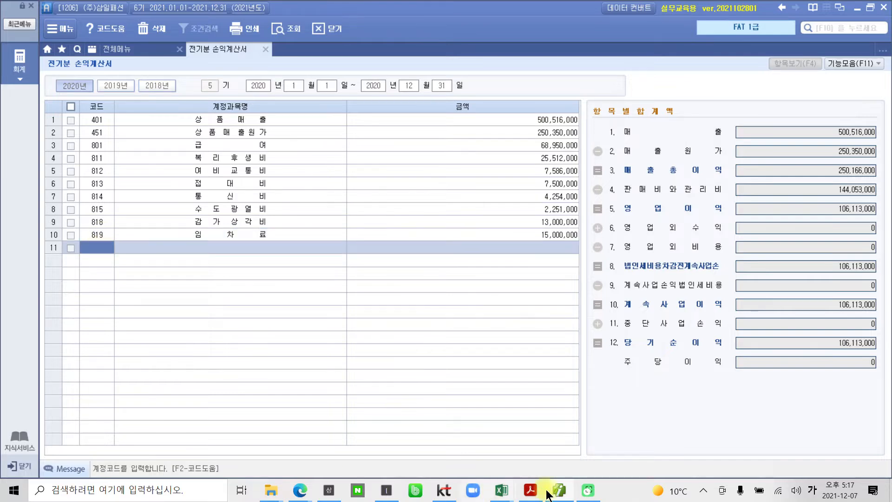
Read 수선비 from the PDF and enter account 820 수선비 in row 11 with the amount 7,895,000
{"action": "left_click", "coordinate": [529, 490]}
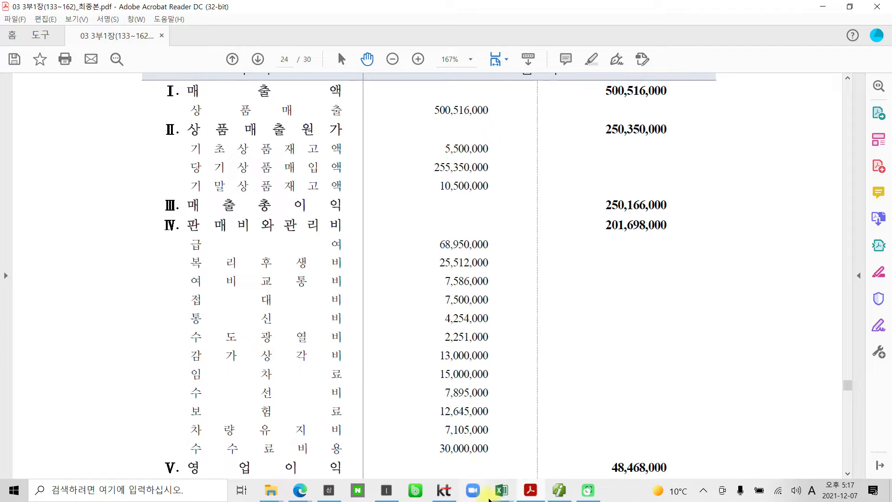
{"action": "left_click", "coordinate": [529, 490]}
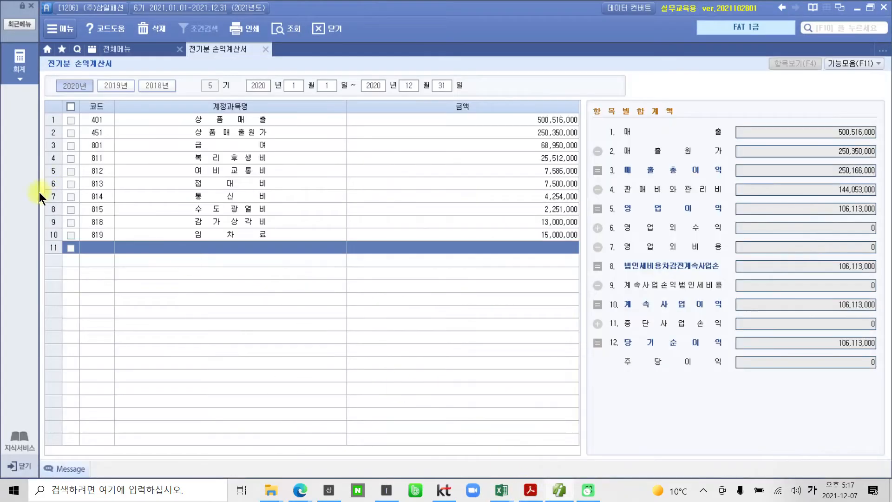
{"action": "left_click", "coordinate": [89, 244]}
{"action": "type", "text": "820"}
{"action": "key", "text": "Return"}
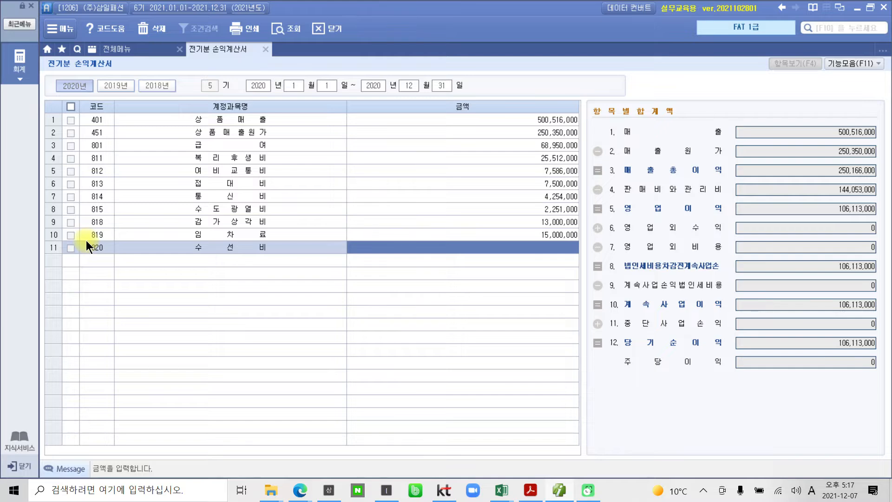
{"action": "type", "text": "7895000"}
{"action": "key", "text": "Return"}
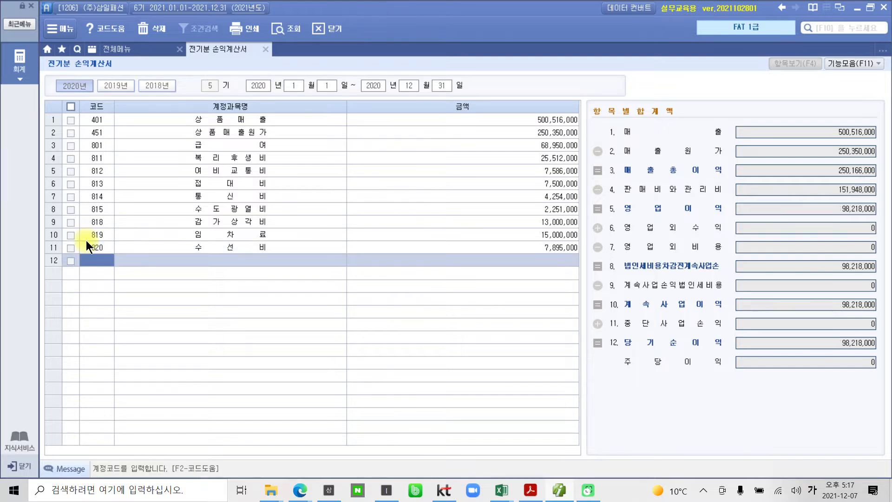
Look up 보험료 in the PDF and enter account 821 보험료 in row 12 with the amount 12,645,000
{"action": "left_click", "coordinate": [530, 491]}
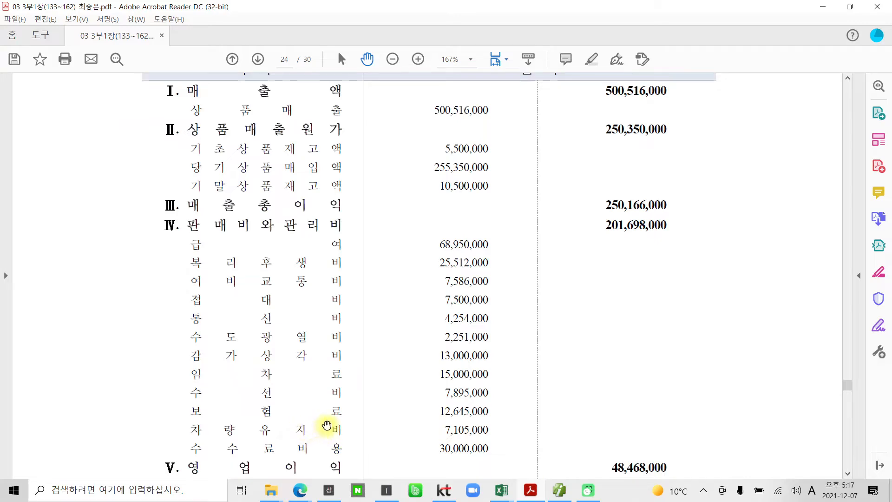
{"action": "left_click", "coordinate": [528, 491]}
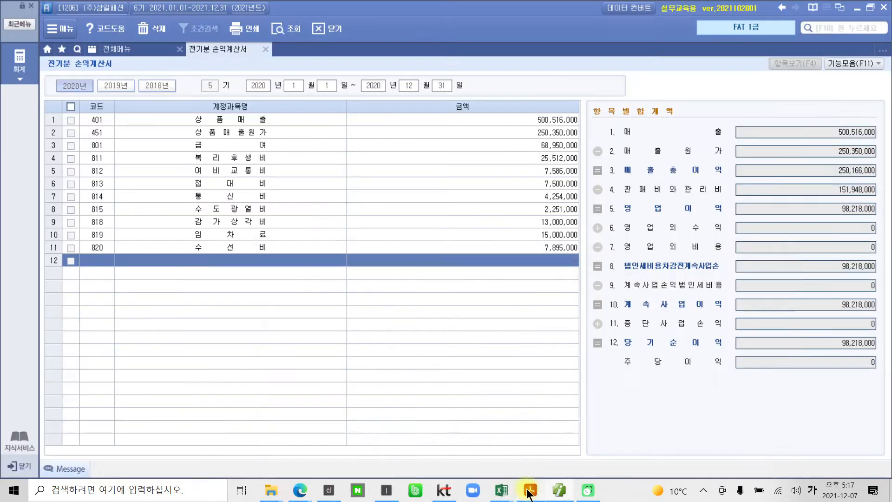
{"action": "left_click", "coordinate": [93, 260]}
{"action": "type", "text": "보ㅎㅓㅁ"}
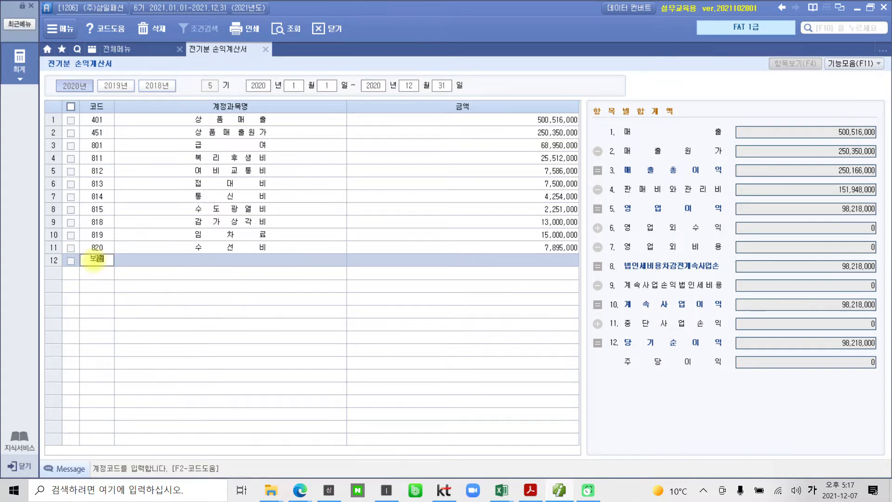
{"action": "key", "text": "Return"}
{"action": "key", "text": "Return"}
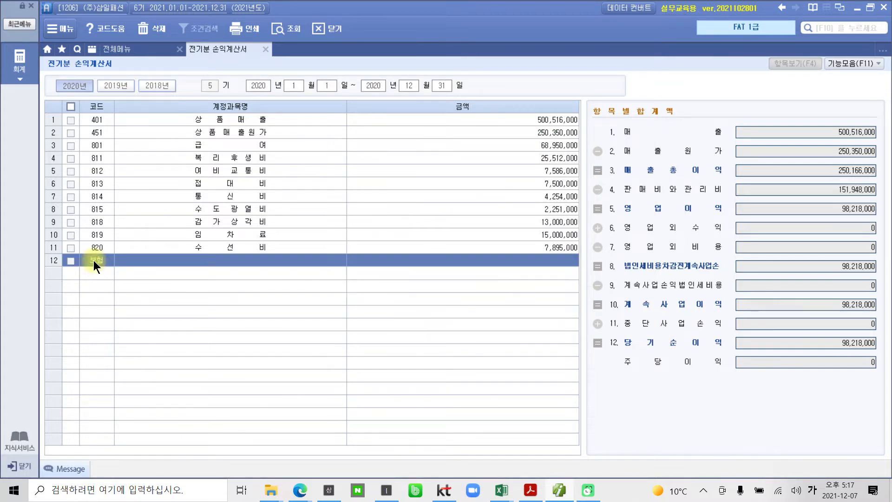
{"action": "type", "text": "12,645,000"}
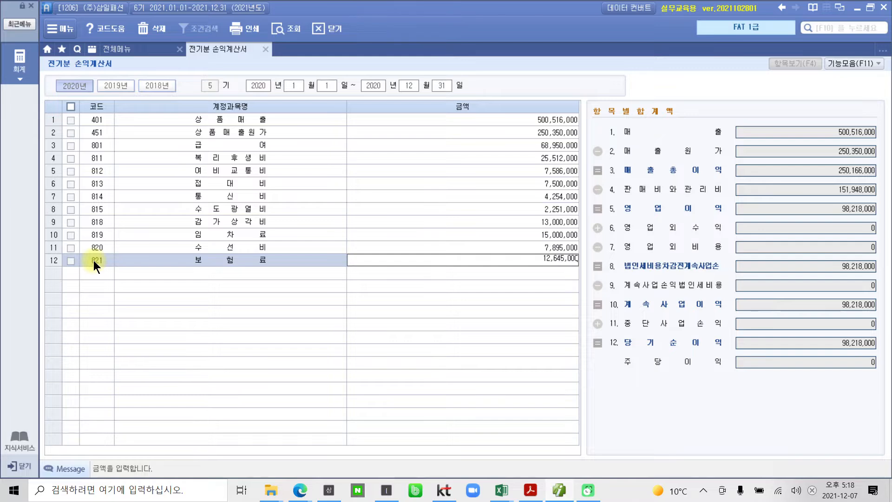
{"action": "key", "text": "Return"}
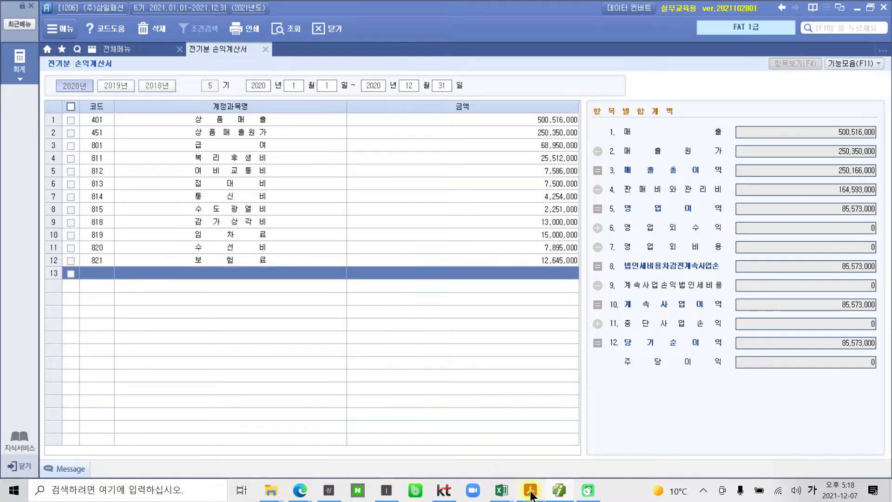
Check 차량유지비 in the PDF and enter account 822 차량유지비 in row 13 with the amount 7,105,000
{"action": "left_click", "coordinate": [530, 490]}
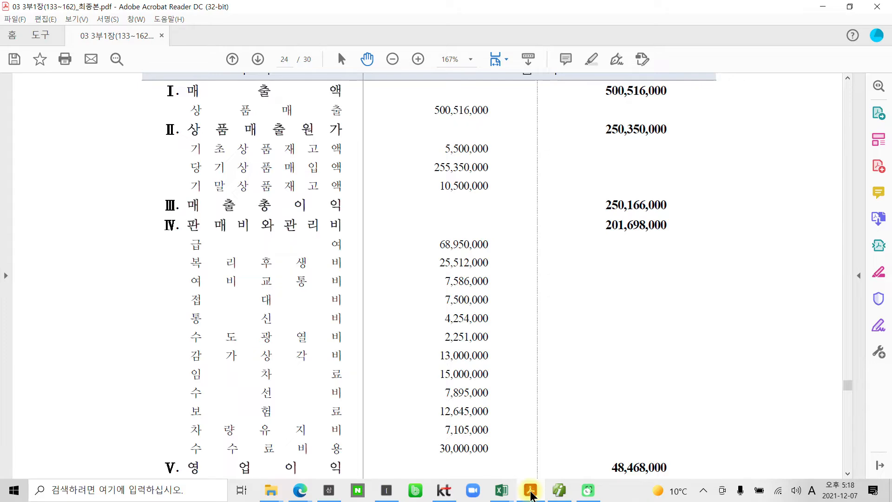
{"action": "left_click", "coordinate": [530, 490]}
{"action": "left_click", "coordinate": [100, 273]}
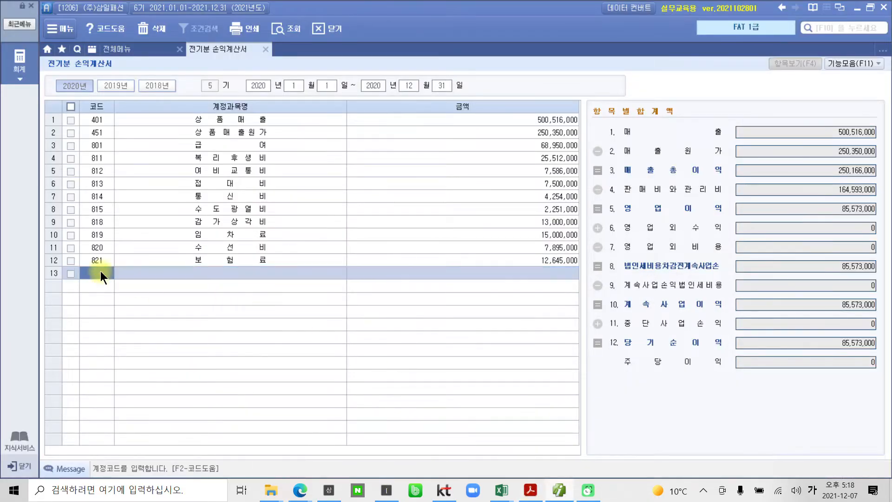
{"action": "type", "text": "822"}
{"action": "key", "text": "Return"}
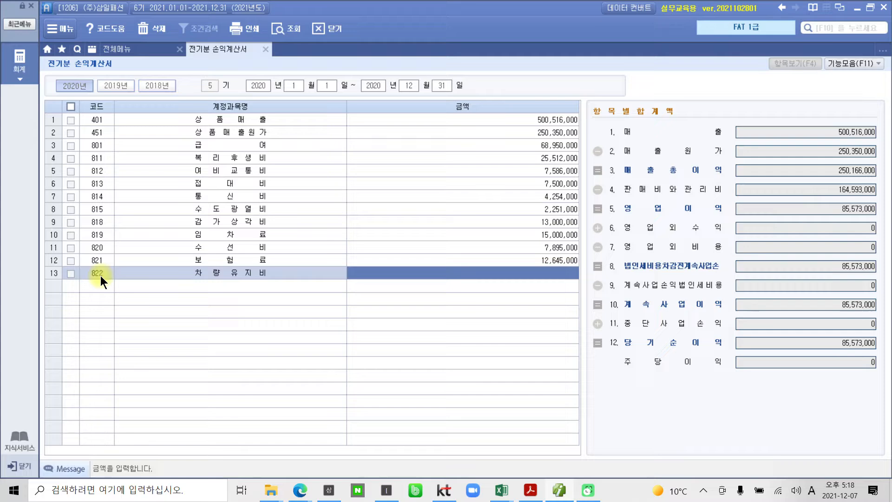
{"action": "type", "text": "7105000"}
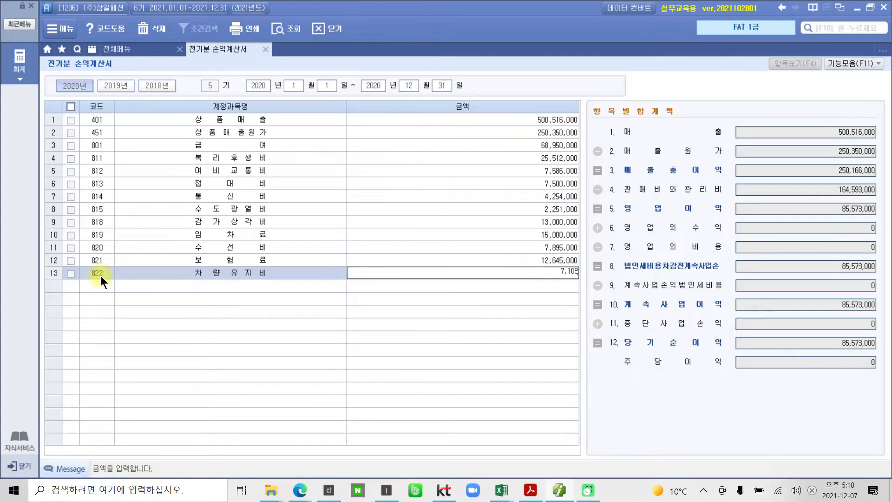
{"action": "key", "text": "Return"}
Read 수수료비용 from the PDF and enter account 831 수수료비용 in row 14 with the amount 30,000,000
{"action": "left_click", "coordinate": [530, 490]}
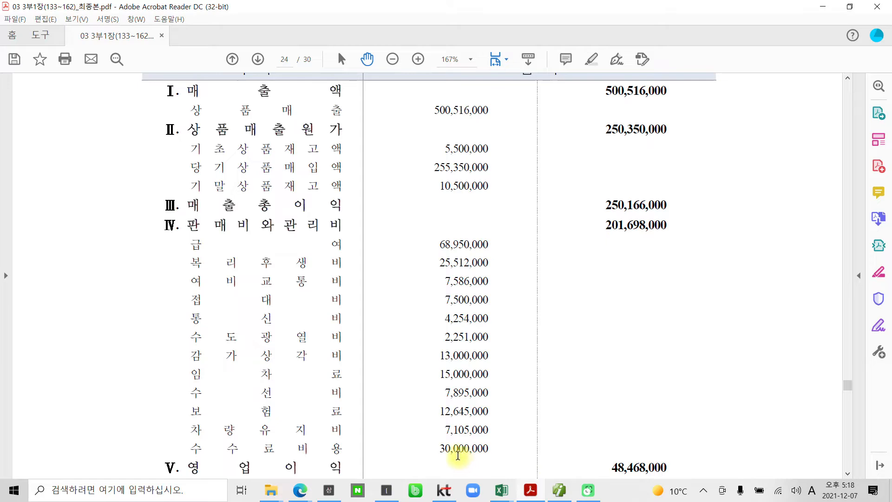
{"action": "scroll", "coordinate": [342, 447], "scroll_direction": "down", "scroll_amount": 2}
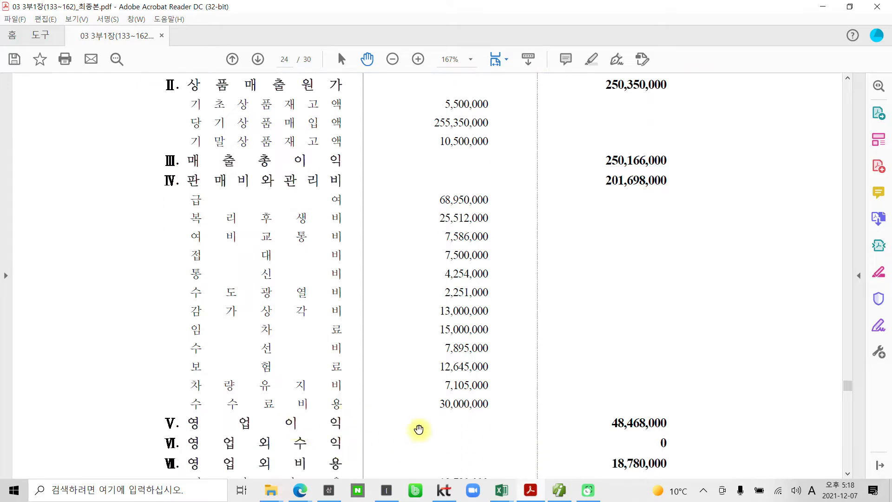
{"action": "left_click", "coordinate": [530, 490]}
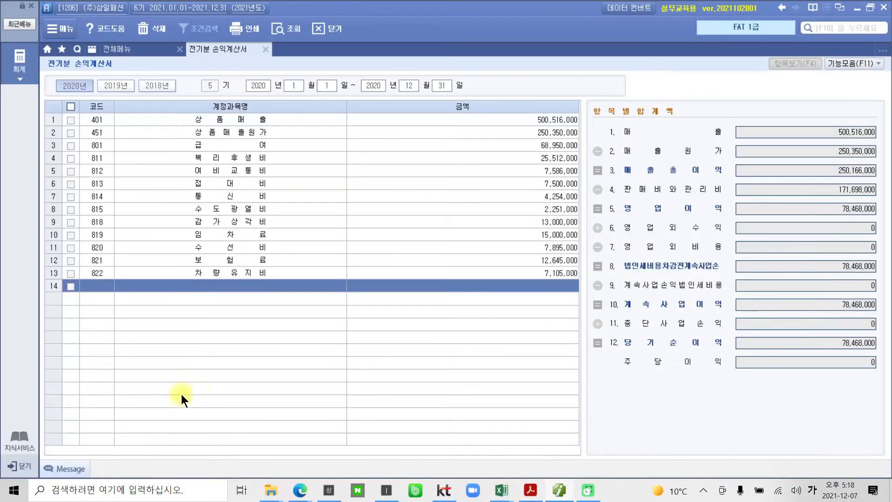
{"action": "left_click", "coordinate": [93, 288]}
{"action": "type", "text": "수수"}
{"action": "key", "text": "Return"}
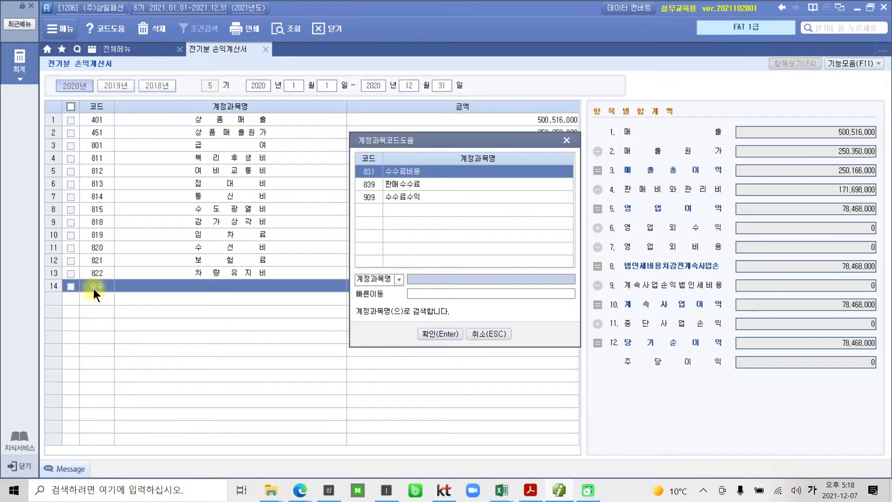
{"action": "key", "text": "Return"}
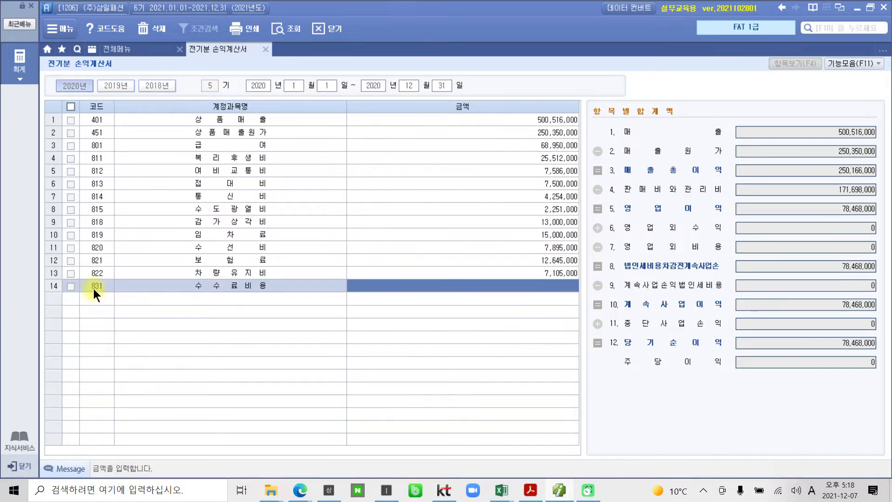
{"action": "type", "text": "30000000"}
Consult the PDF for the non-operating expense item and enter account 931 이자비용 in row 15
{"action": "left_click", "coordinate": [529, 490]}
{"action": "scroll", "coordinate": [497, 455], "scroll_direction": "down", "scroll_amount": 3}
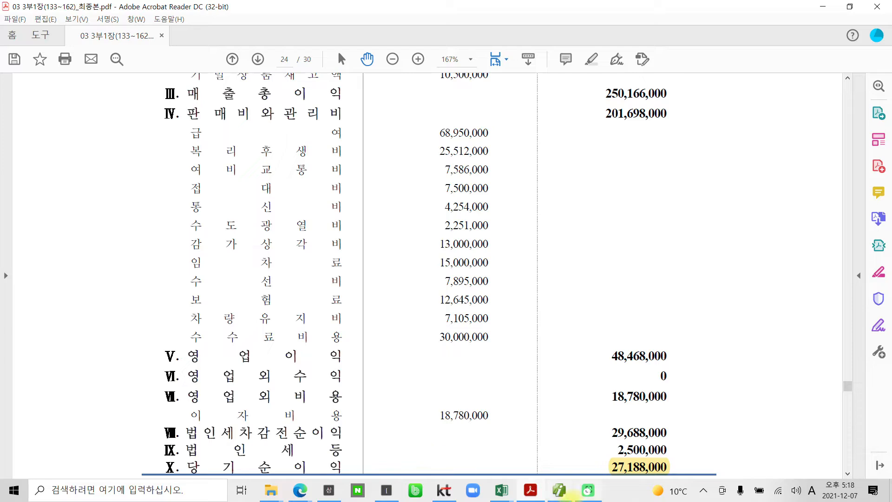
{"action": "left_click", "coordinate": [559, 491]}
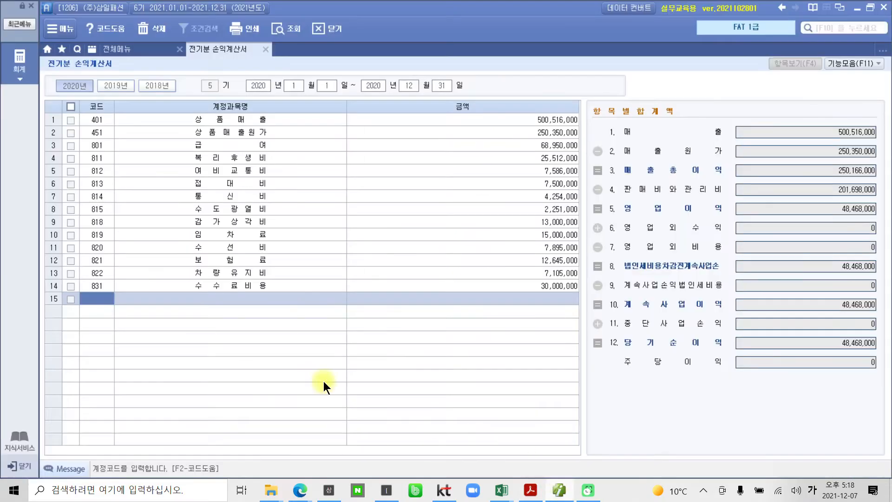
{"action": "type", "text": "이자"}
{"action": "key", "text": "Return"}
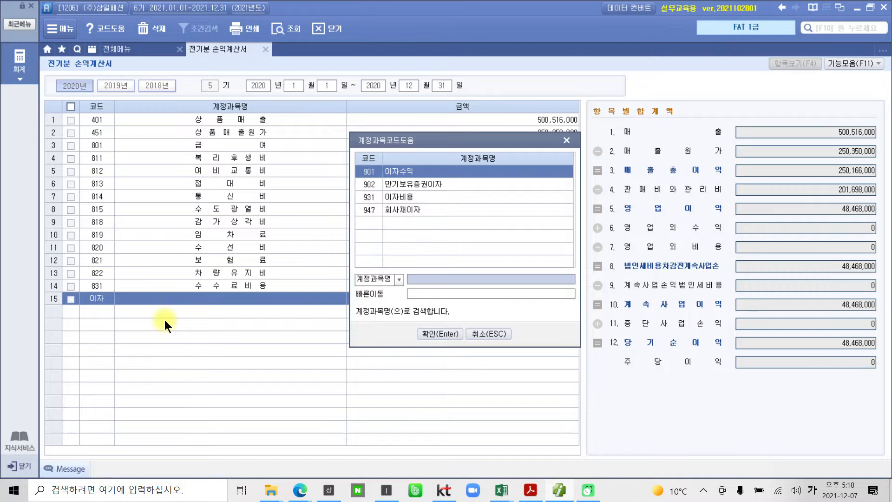
{"action": "key", "text": "Down"}
{"action": "key", "text": "Down"}
{"action": "key", "text": "Return"}
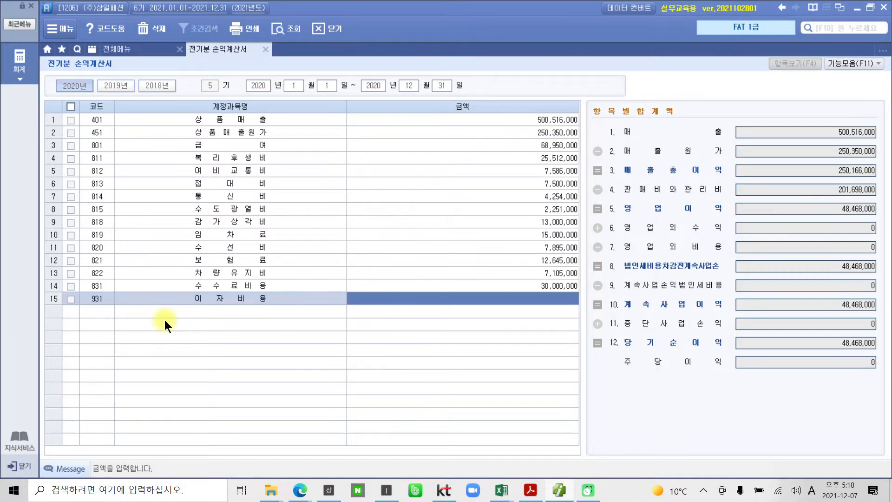
Check the 이자비용 amount in the PDF and enter 18,780 as the amount in row 15
{"action": "left_click", "coordinate": [530, 490]}
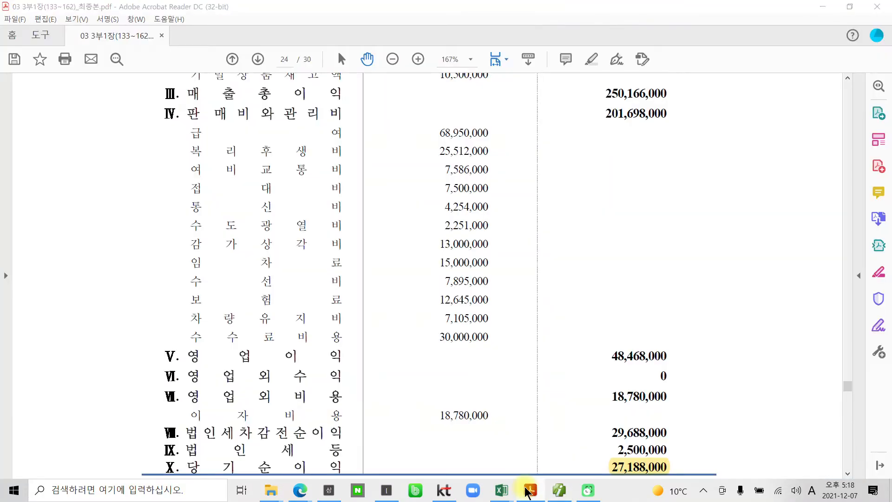
{"action": "key", "text": "alt+Tab"}
{"action": "left_click", "coordinate": [538, 299]}
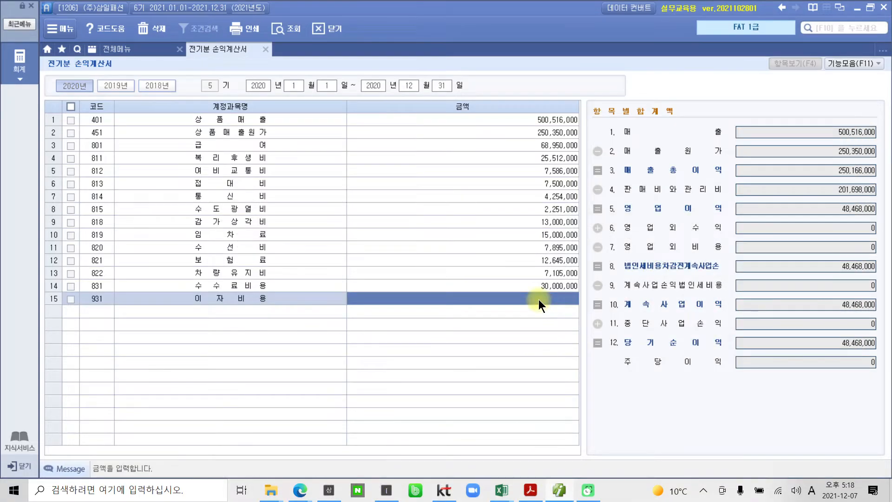
{"action": "type", "text": "15780"}
{"action": "key", "text": "Return"}
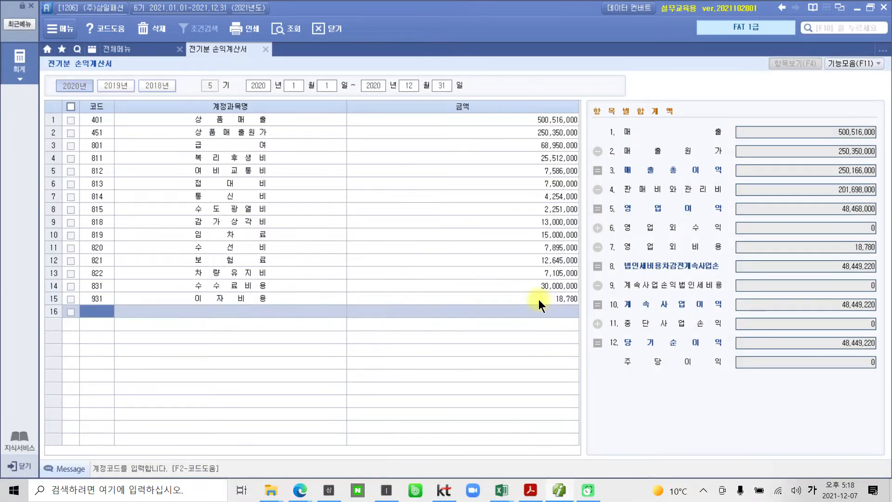
Set the 이자비용 amount in row 15 to 18,780,000
{"action": "left_click", "coordinate": [539, 299]}
{"action": "type", "text": "1"}
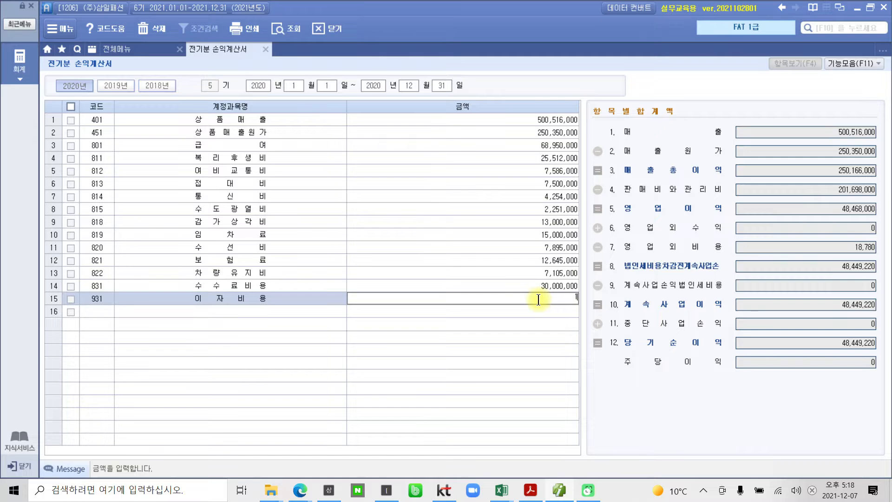
{"action": "type", "text": "876000"}
{"action": "key", "text": "Return"}
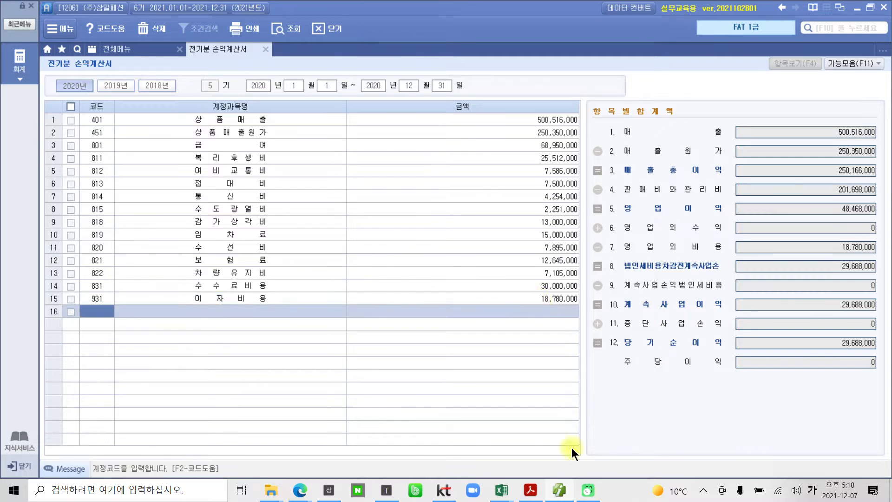
Look up 법인세등 in the PDF and enter account 998 법인세등 in row 16 with the amount 2,500,000
{"action": "left_click", "coordinate": [539, 494]}
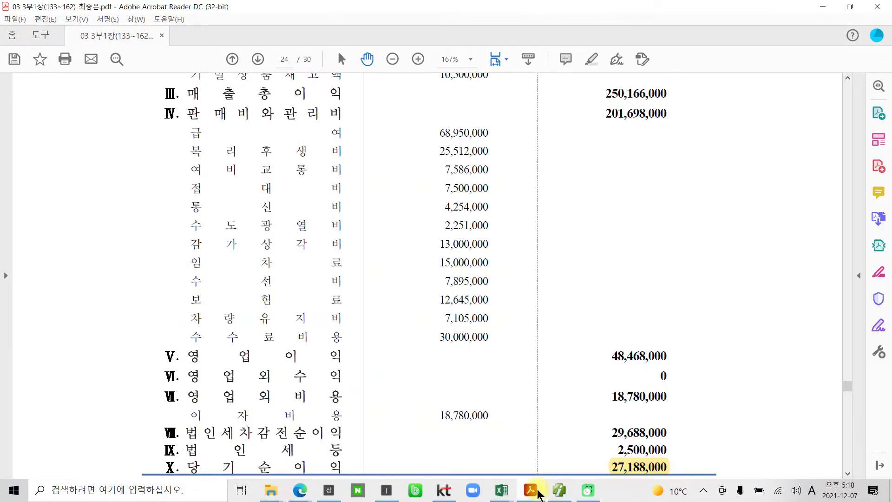
{"action": "left_click", "coordinate": [539, 493]}
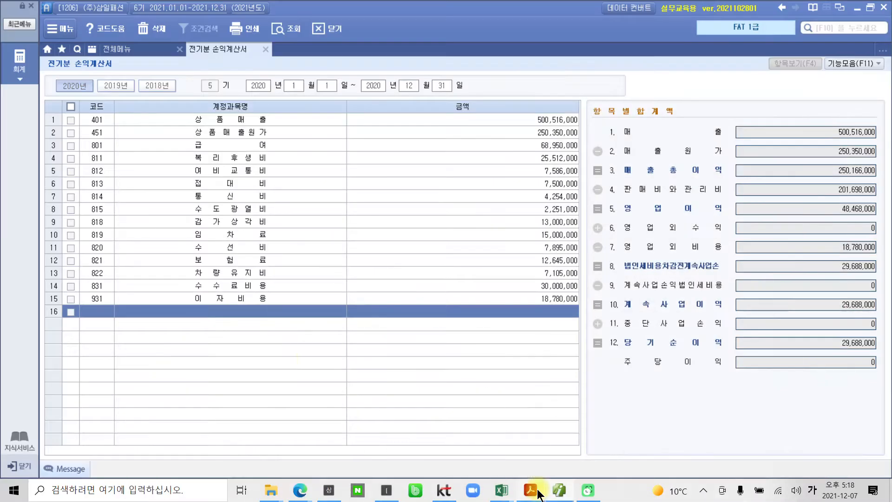
{"action": "left_click", "coordinate": [115, 312]}
{"action": "type", "text": "ㄴ"}
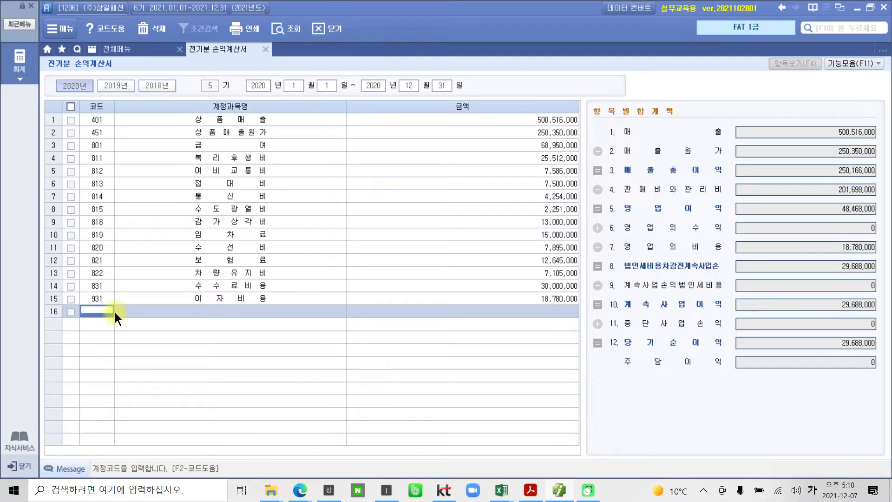
{"action": "type", "text": "ㅂ"}
{"action": "key", "text": "BackSpace"}
{"action": "key", "text": "BackSpace"}
{"action": "type", "text": "법인"}
{"action": "key", "text": "Return"}
{"action": "type", "text": "2500000"}
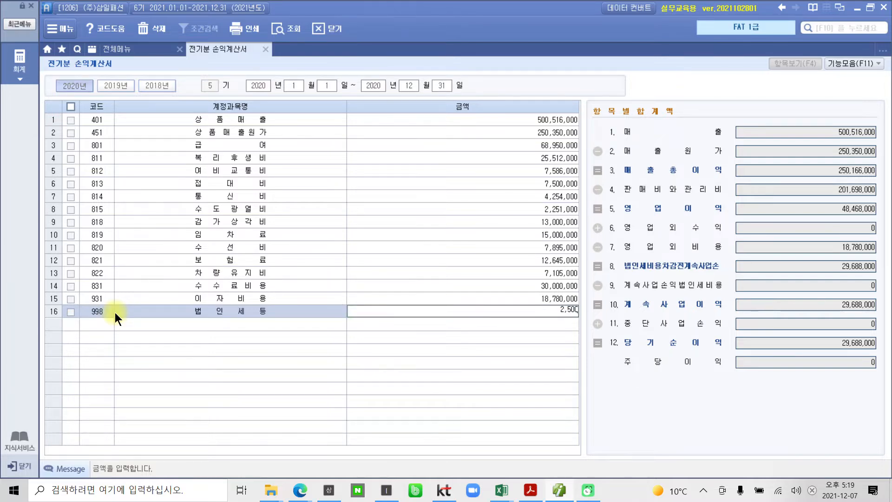
{"action": "key", "text": "Return"}
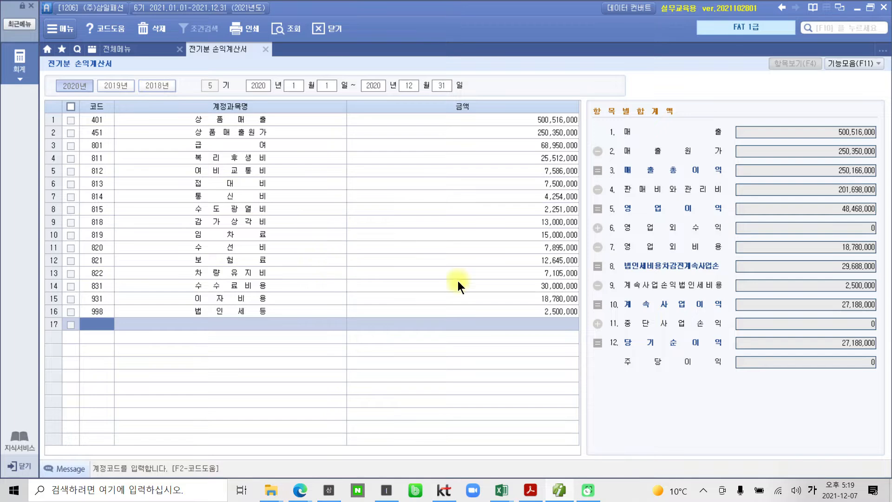
Compare 당기순이익 in the PDF's income statement with the 당기순이익 total in the form
{"action": "left_click", "coordinate": [530, 490]}
{"action": "scroll", "coordinate": [589, 407], "scroll_direction": "down", "scroll_amount": 4}
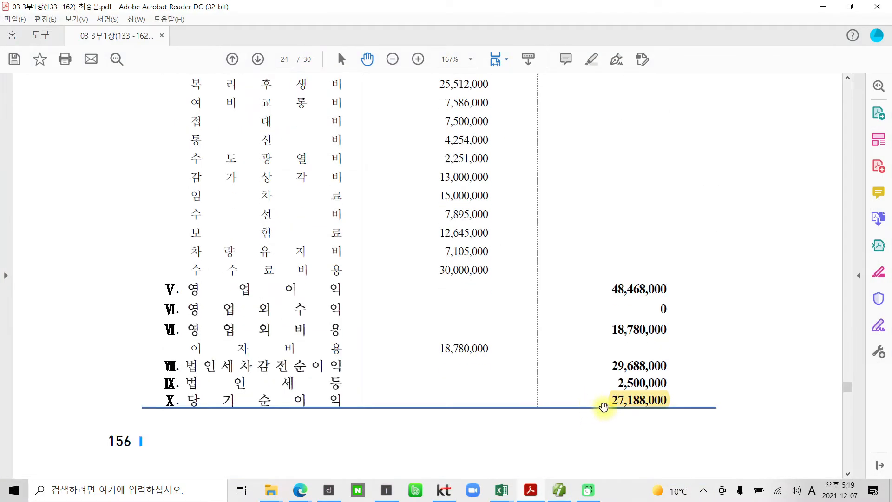
{"action": "left_click", "coordinate": [559, 490]}
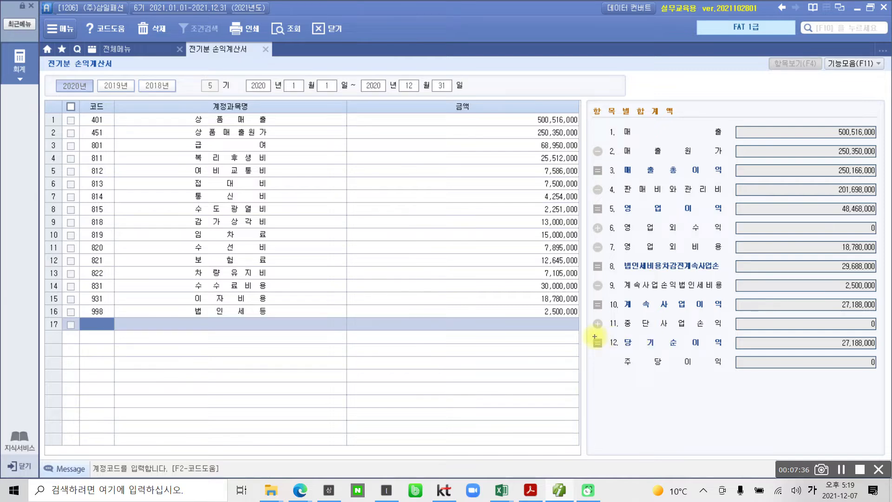
{"action": "mouse_move", "coordinate": [588, 334]}
{"action": "left_mouse_down"}
{"action": "mouse_move", "coordinate": [862, 369]}
{"action": "mouse_move", "coordinate": [887, 351]}
{"action": "mouse_move", "coordinate": [841, 409]}
{"action": "left_mouse_up"}
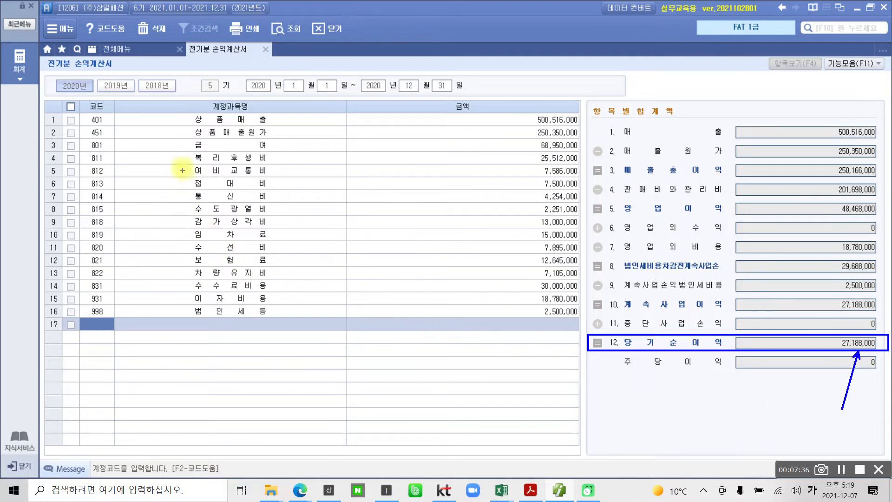
{"action": "mouse_move", "coordinate": [108, 155]}
{"action": "left_mouse_down"}
{"action": "mouse_move", "coordinate": [119, 173]}
{"action": "mouse_move", "coordinate": [121, 292]}
{"action": "mouse_move", "coordinate": [81, 295]}
{"action": "mouse_move", "coordinate": [64, 232]}
{"action": "mouse_move", "coordinate": [65, 156]}
{"action": "mouse_move", "coordinate": [122, 163]}
{"action": "left_mouse_up"}
{"action": "left_click_drag", "start_coordinate": [189, 307], "coordinate": [284, 307]}
{"action": "key", "text": "Escape"}
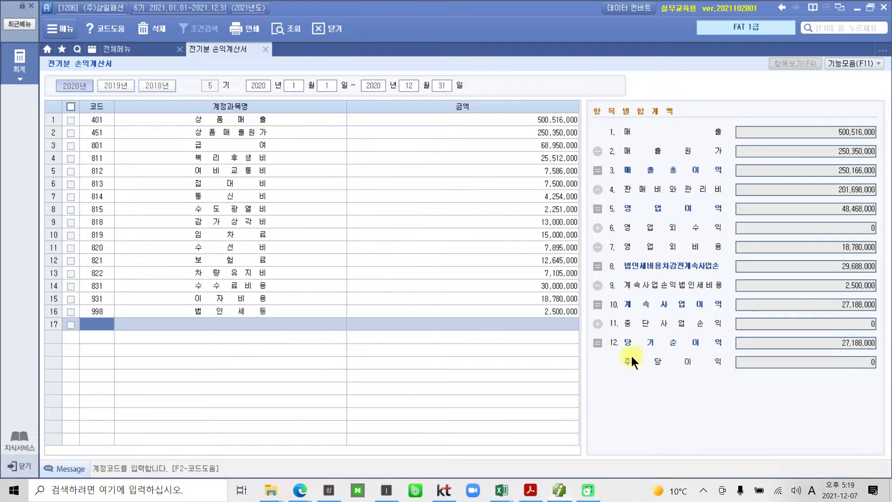
{"action": "key", "text": "ctrl+1"}
{"action": "left_click", "coordinate": [87, 322]}
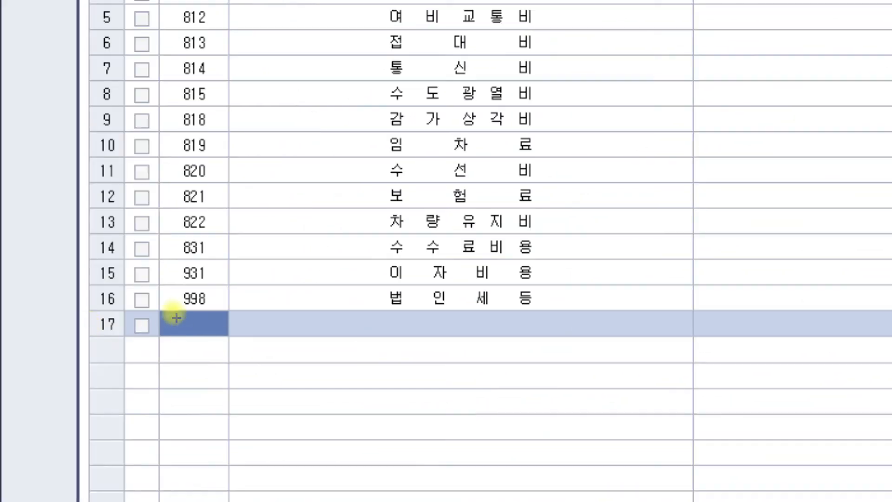
{"action": "left_click_drag", "start_coordinate": [166, 283], "coordinate": [234, 280]}
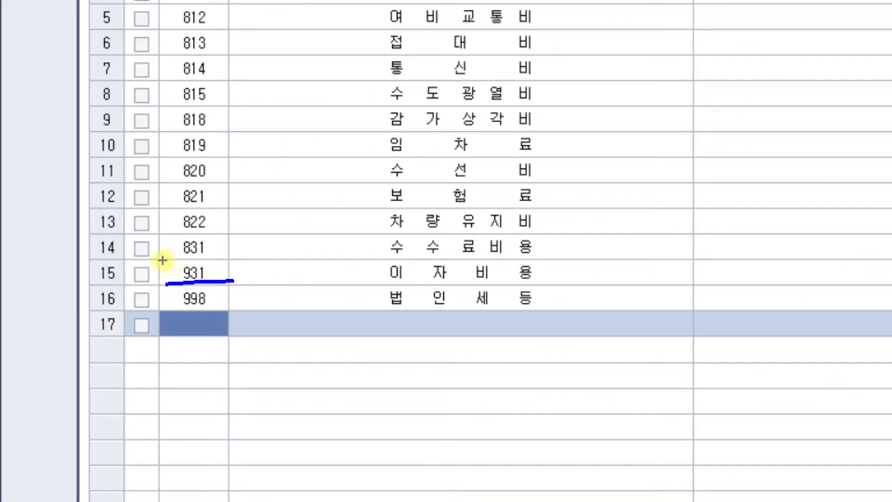
Review the account code groups in the 전기분 손익계산서 form, from the 800-series expense codes to 이자비용 and 법인세등
{"action": "left_click_drag", "start_coordinate": [159, 260], "coordinate": [218, 260]}
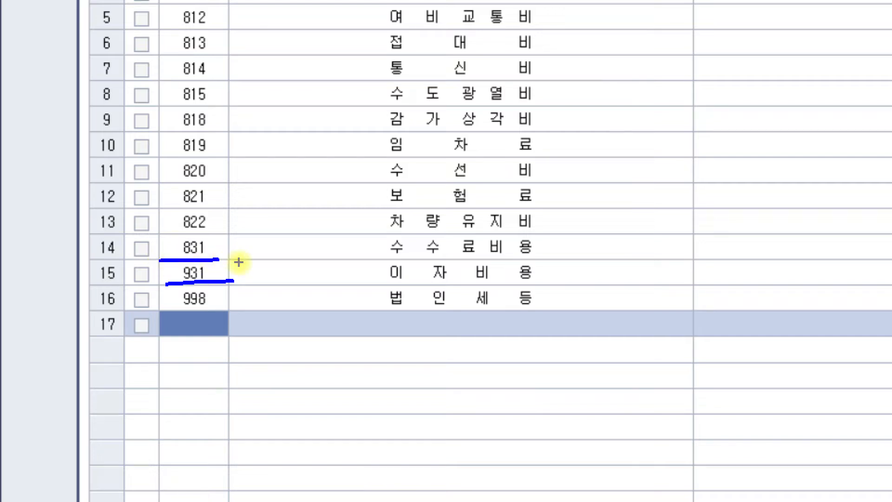
{"action": "mouse_move", "coordinate": [246, 12]}
{"action": "left_mouse_down"}
{"action": "mouse_move", "coordinate": [269, 160]}
{"action": "mouse_move", "coordinate": [236, 248]}
{"action": "mouse_move", "coordinate": [237, 282]}
{"action": "left_mouse_up"}
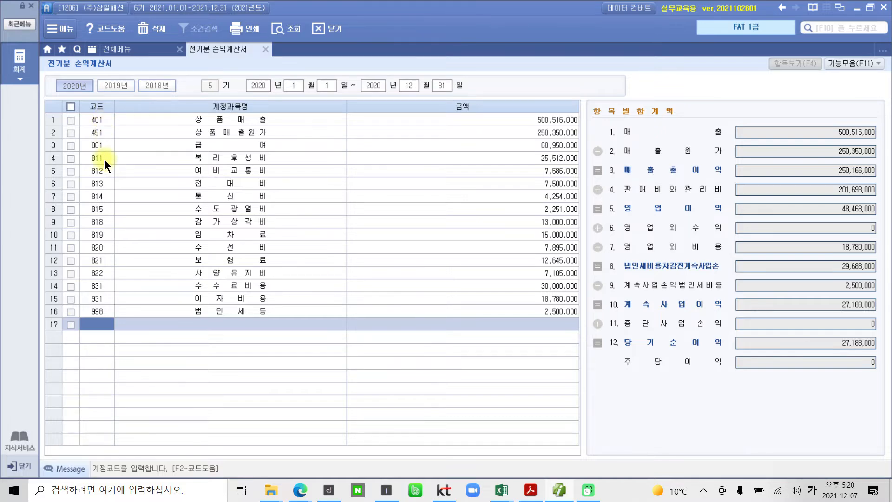
{"action": "left_click_drag", "start_coordinate": [74, 136], "coordinate": [118, 305]}
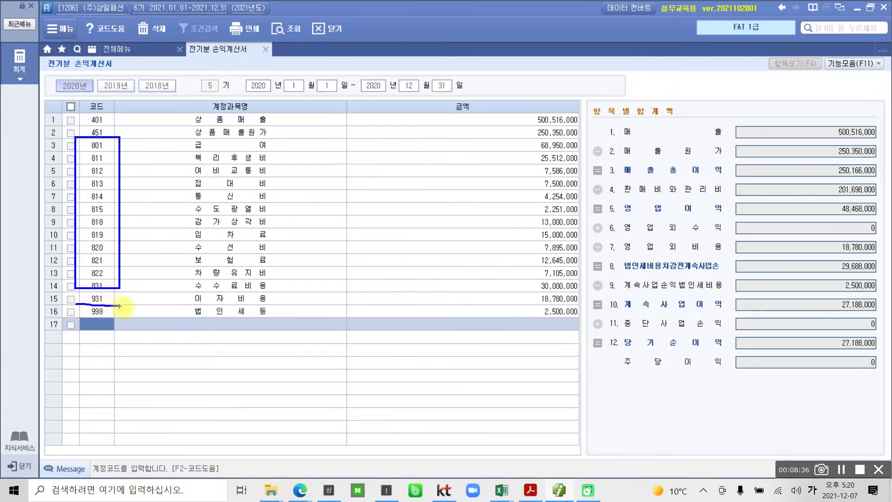
{"action": "key", "text": "Escape"}
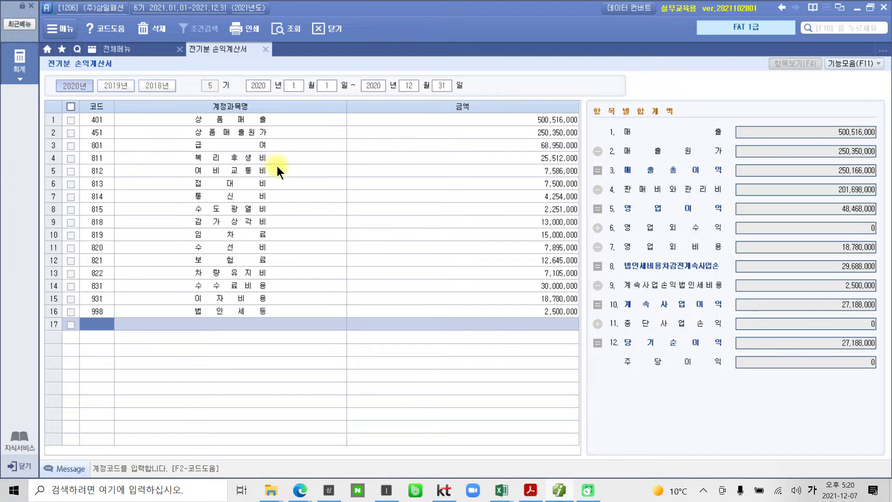
{"action": "left_click", "coordinate": [305, 219]}
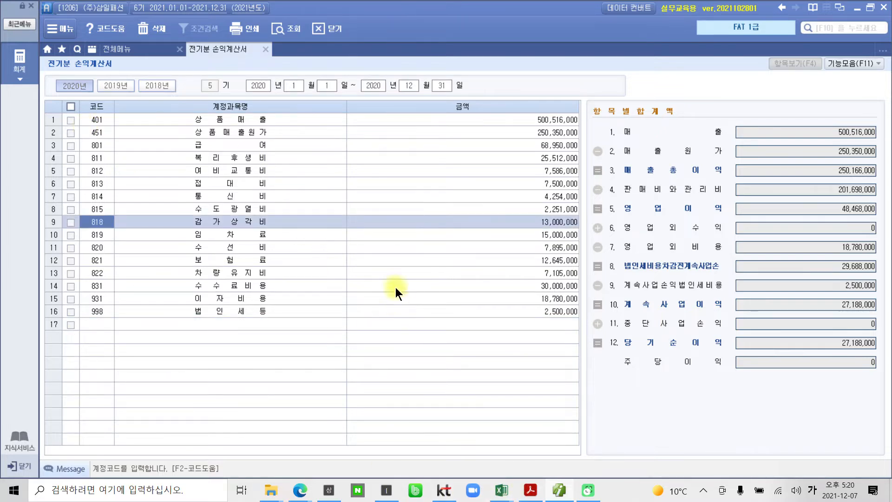
Check the 당기순이익 total in the form against the entered account amounts
{"action": "key", "text": "ctrl+2"}
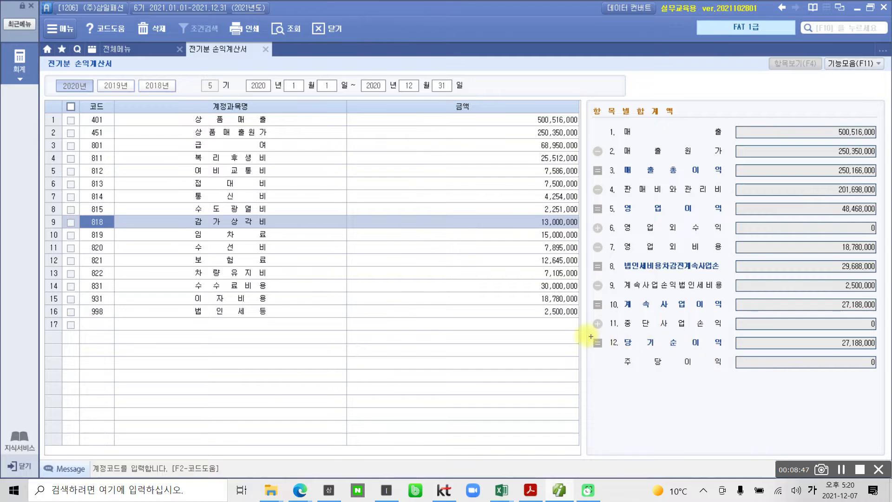
{"action": "left_click_drag", "start_coordinate": [576, 332], "coordinate": [883, 354]}
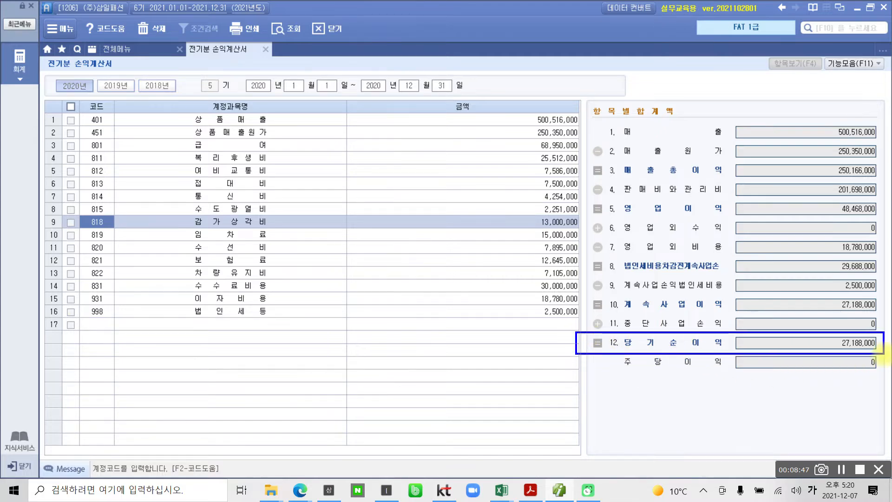
{"action": "mouse_move", "coordinate": [537, 340]}
{"action": "left_mouse_down"}
{"action": "mouse_move", "coordinate": [462, 271]}
{"action": "mouse_move", "coordinate": [546, 362]}
{"action": "left_mouse_up"}
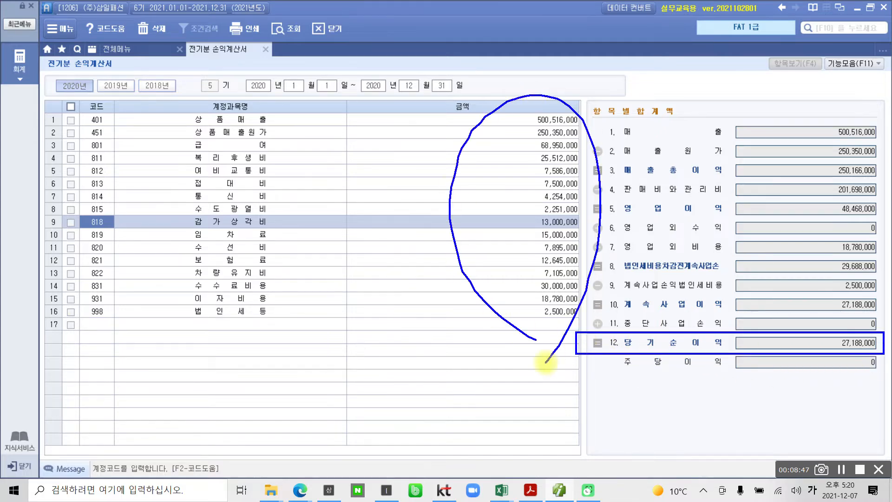
{"action": "key", "text": "Escape"}
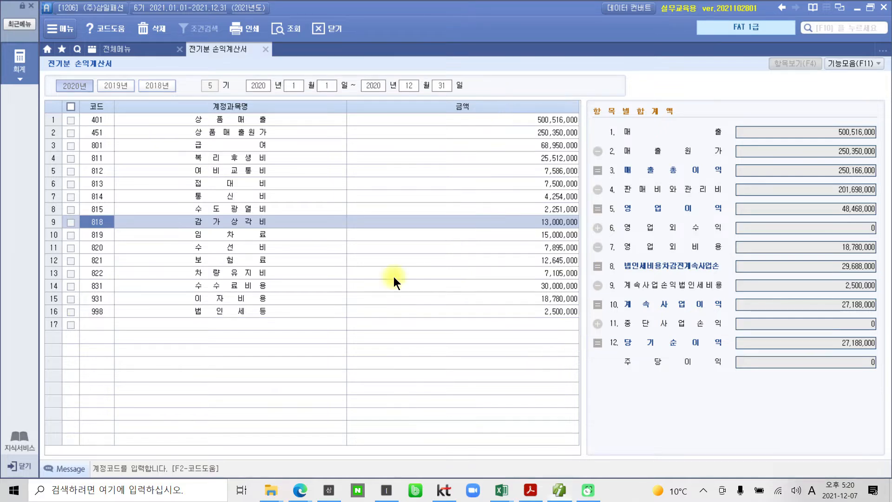
Review the order of the entered account names alongside the 항목별 합계액 summary
{"action": "key", "text": "ctrl+2"}
{"action": "left_click_drag", "start_coordinate": [203, 108], "coordinate": [102, 365]}
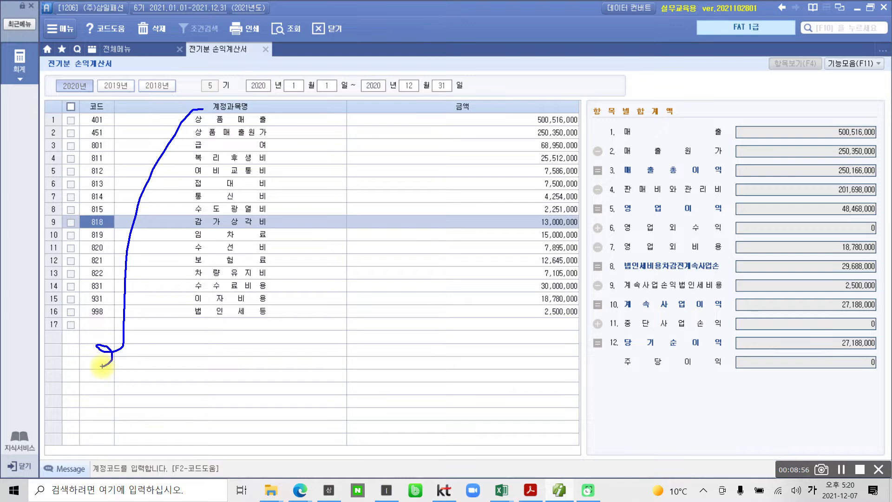
{"action": "mouse_move", "coordinate": [615, 398]}
{"action": "left_mouse_down"}
{"action": "mouse_move", "coordinate": [534, 145]}
{"action": "mouse_move", "coordinate": [884, 219]}
{"action": "mouse_move", "coordinate": [609, 414]}
{"action": "left_mouse_up"}
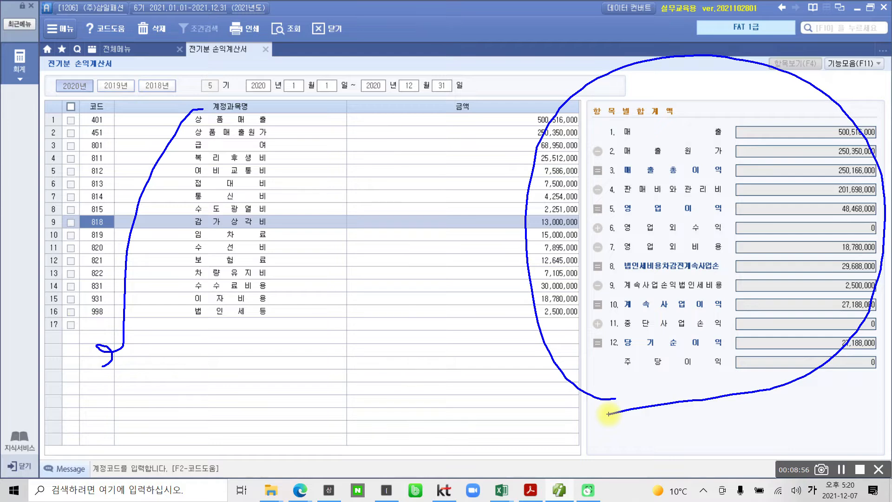
{"action": "left_click_drag", "start_coordinate": [427, 241], "coordinate": [613, 251]}
{"action": "mouse_move", "coordinate": [451, 288]}
{"action": "left_mouse_down"}
{"action": "mouse_move", "coordinate": [603, 230]}
{"action": "mouse_move", "coordinate": [598, 287]}
{"action": "left_mouse_up"}
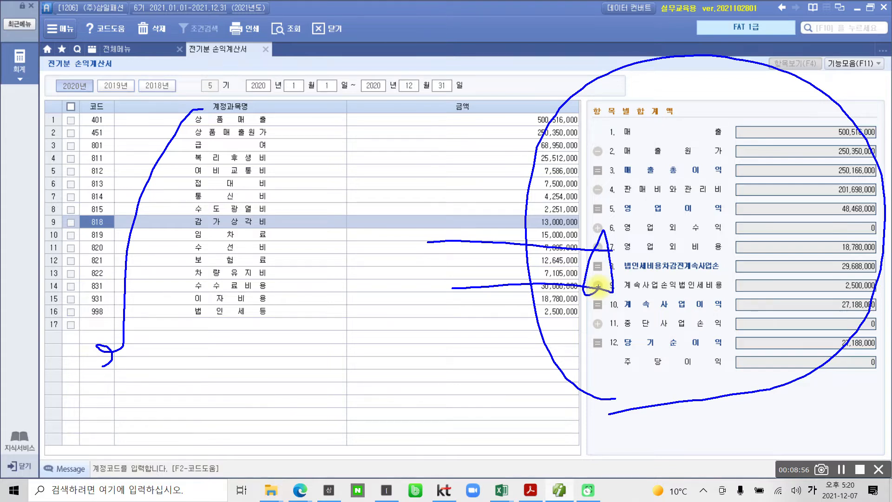
{"action": "mouse_move", "coordinate": [189, 114]}
{"action": "left_mouse_down"}
{"action": "mouse_move", "coordinate": [141, 332]}
{"action": "mouse_move", "coordinate": [103, 329]}
{"action": "left_mouse_up"}
{"action": "mouse_move", "coordinate": [198, 148]}
{"action": "left_mouse_down"}
{"action": "mouse_move", "coordinate": [178, 149]}
{"action": "mouse_move", "coordinate": [175, 294]}
{"action": "mouse_move", "coordinate": [83, 322]}
{"action": "left_mouse_up"}
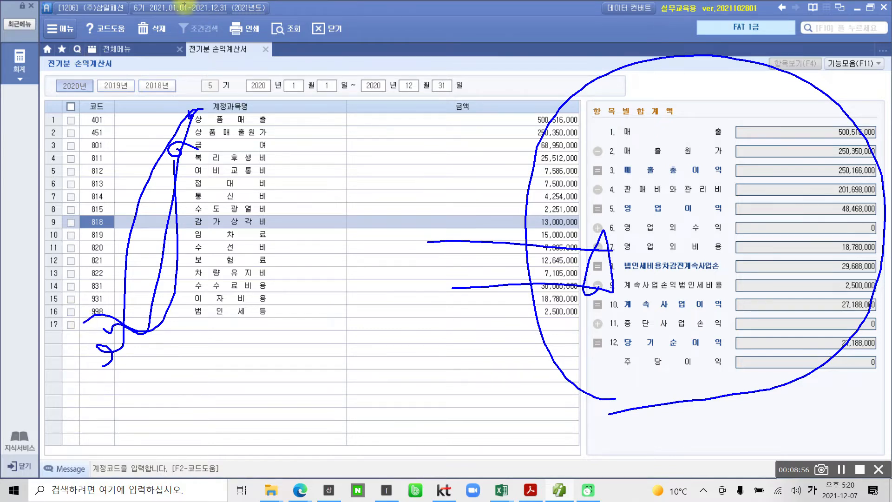
Close the 전기분 손익계산서 form and reopen it to check the saved entries
{"action": "key", "text": "Escape"}
{"action": "left_click", "coordinate": [265, 49]}
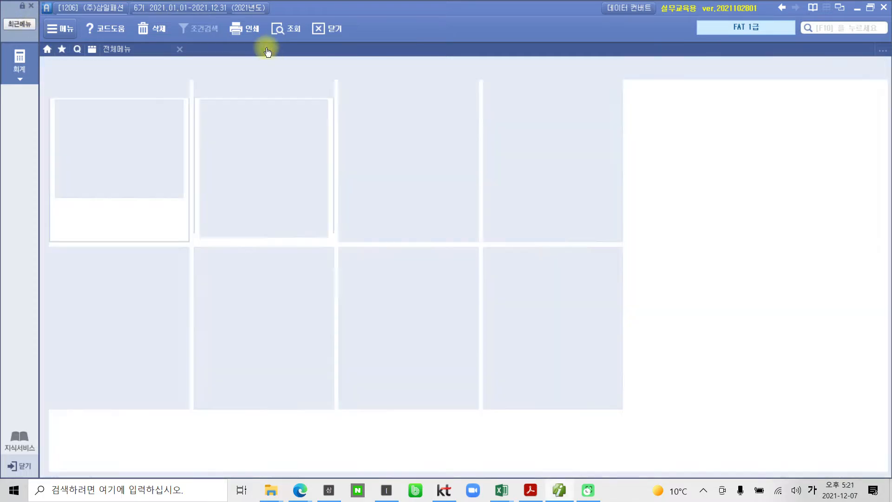
{"action": "left_click", "coordinate": [112, 165]}
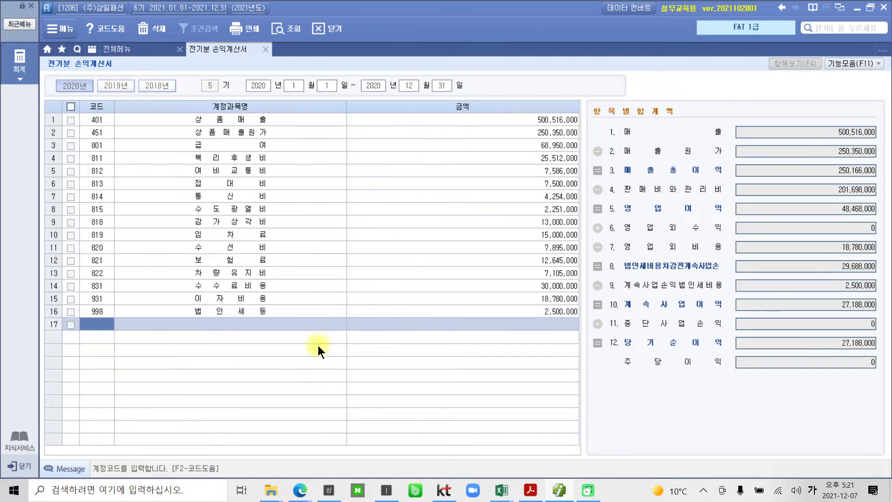
Switch to the PDF in Acrobat Reader and examine the 수행 결과 example for 전기분 손익계산서 on page 25
{"action": "left_click", "coordinate": [530, 490]}
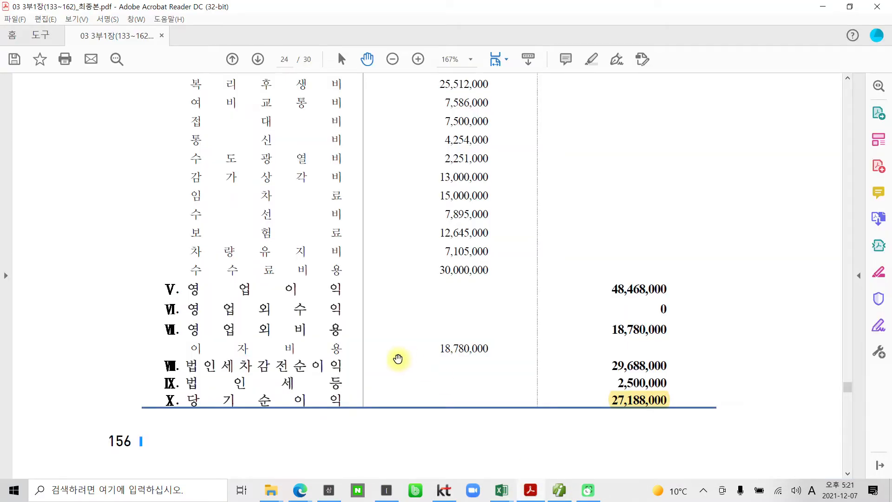
{"action": "scroll", "coordinate": [402, 355], "scroll_direction": "down", "scroll_amount": 10}
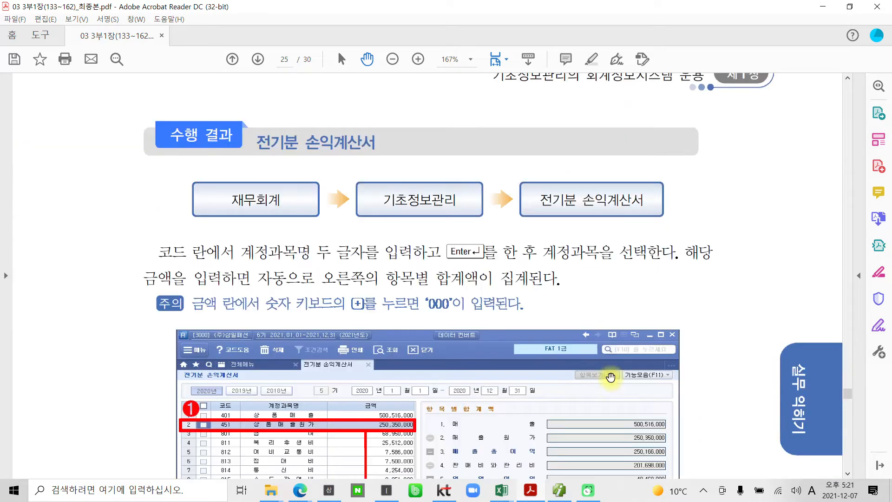
{"action": "scroll", "coordinate": [603, 377], "scroll_direction": "down", "scroll_amount": 5}
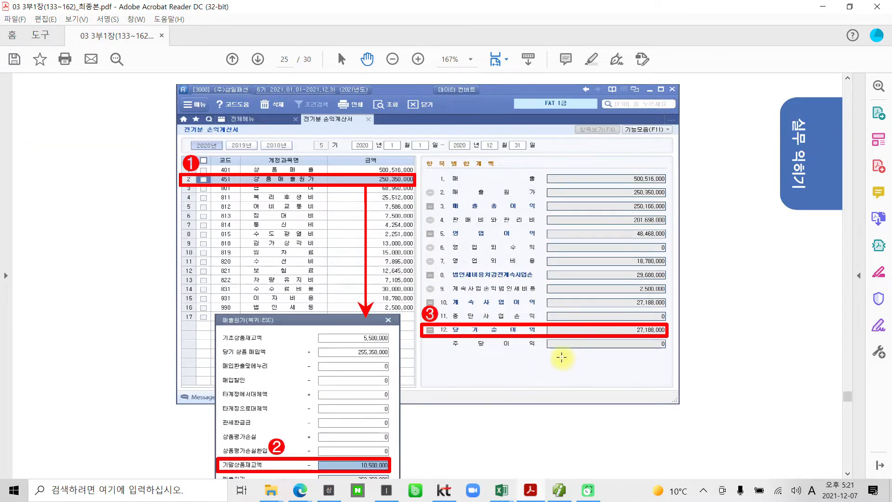
{"action": "scroll", "coordinate": [561, 357], "scroll_direction": "down", "scroll_amount": 1}
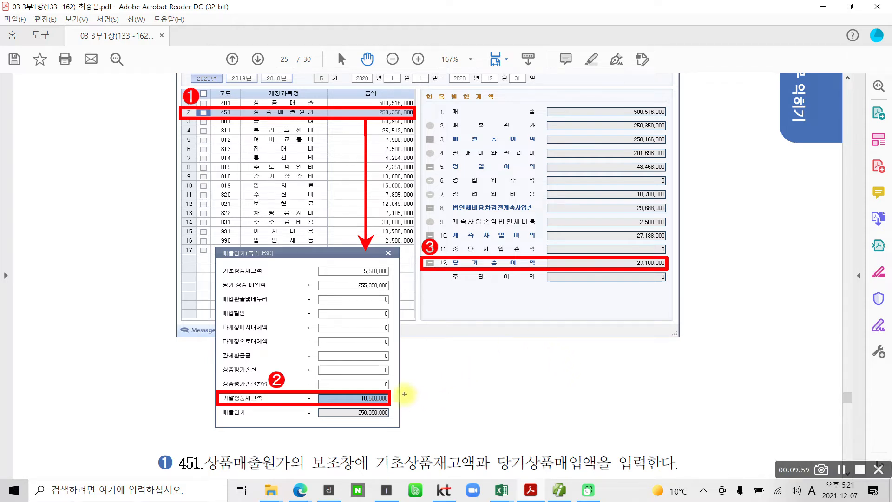
Examine how 기초상품재고액, 당기 상품 매입액 and 기말상품재고액 are filled in the PDF's 매출원가 window example
{"action": "left_click_drag", "start_coordinate": [392, 397], "coordinate": [498, 382]}
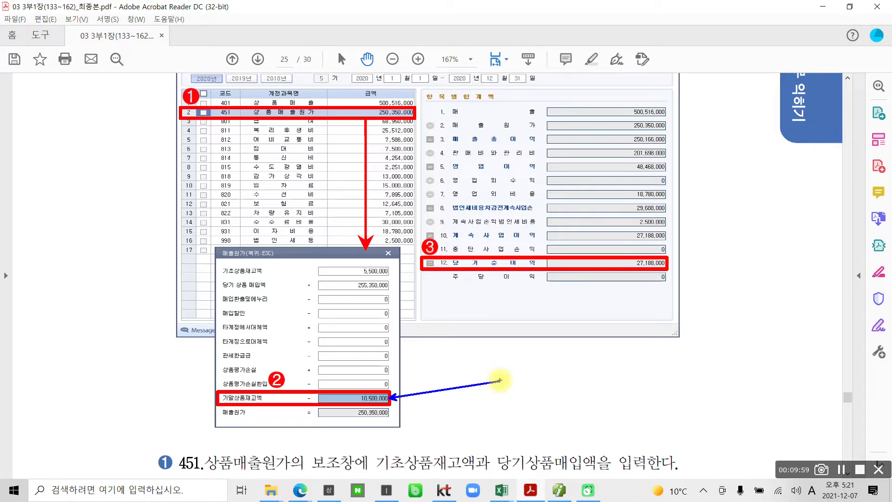
{"action": "mouse_move", "coordinate": [562, 351]}
{"action": "left_mouse_down"}
{"action": "mouse_move", "coordinate": [549, 381]}
{"action": "mouse_move", "coordinate": [581, 370]}
{"action": "left_mouse_up"}
{"action": "mouse_move", "coordinate": [591, 303]}
{"action": "left_mouse_down"}
{"action": "mouse_move", "coordinate": [603, 377]}
{"action": "mouse_move", "coordinate": [629, 345]}
{"action": "left_mouse_up"}
{"action": "mouse_move", "coordinate": [613, 388]}
{"action": "left_mouse_down"}
{"action": "mouse_move", "coordinate": [608, 395]}
{"action": "mouse_move", "coordinate": [612, 390]}
{"action": "left_mouse_up"}
{"action": "left_click_drag", "start_coordinate": [662, 297], "coordinate": [635, 315]}
{"action": "left_click_drag", "start_coordinate": [641, 321], "coordinate": [648, 336]}
{"action": "mouse_move", "coordinate": [673, 325]}
{"action": "left_mouse_down"}
{"action": "mouse_move", "coordinate": [681, 388]}
{"action": "mouse_move", "coordinate": [636, 427]}
{"action": "mouse_move", "coordinate": [647, 278]}
{"action": "mouse_move", "coordinate": [729, 402]}
{"action": "left_mouse_up"}
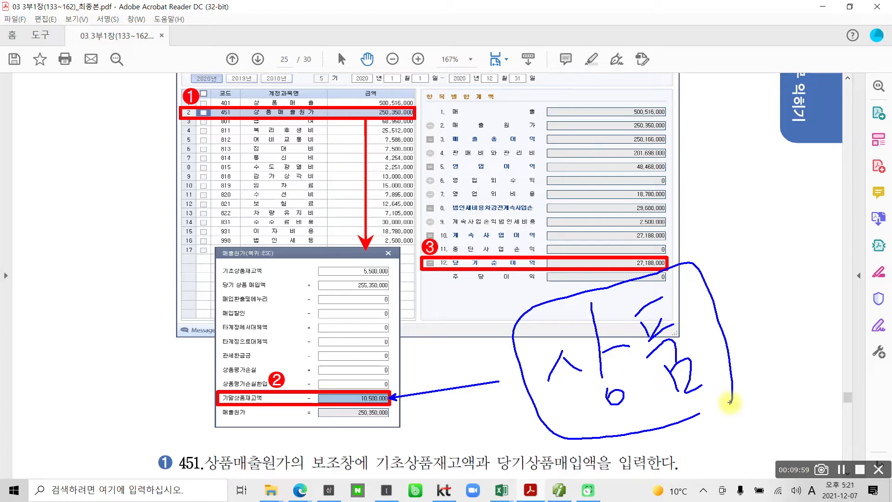
{"action": "mouse_move", "coordinate": [392, 306]}
{"action": "left_mouse_down"}
{"action": "mouse_move", "coordinate": [397, 270]}
{"action": "mouse_move", "coordinate": [394, 300]}
{"action": "left_mouse_up"}
{"action": "left_click_drag", "start_coordinate": [359, 380], "coordinate": [331, 422]}
{"action": "left_click_drag", "start_coordinate": [331, 380], "coordinate": [364, 420]}
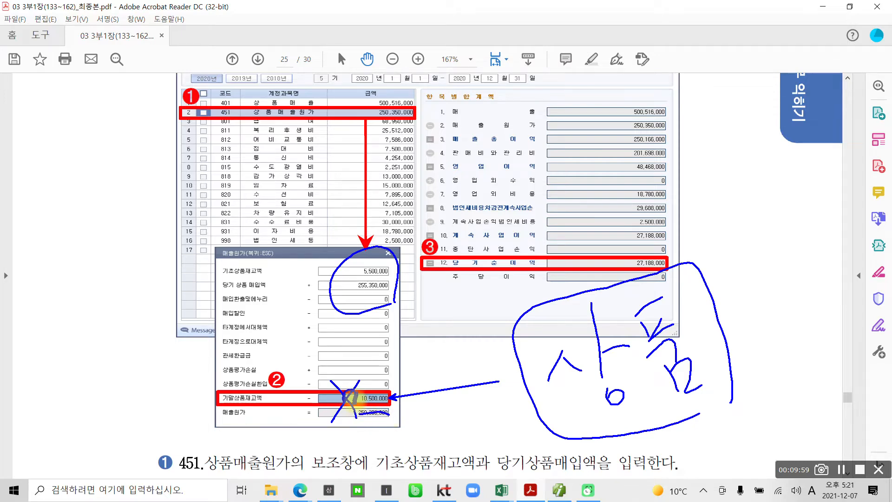
{"action": "mouse_move", "coordinate": [509, 288]}
{"action": "left_mouse_down"}
{"action": "mouse_move", "coordinate": [522, 321]}
{"action": "mouse_move", "coordinate": [555, 287]}
{"action": "left_mouse_up"}
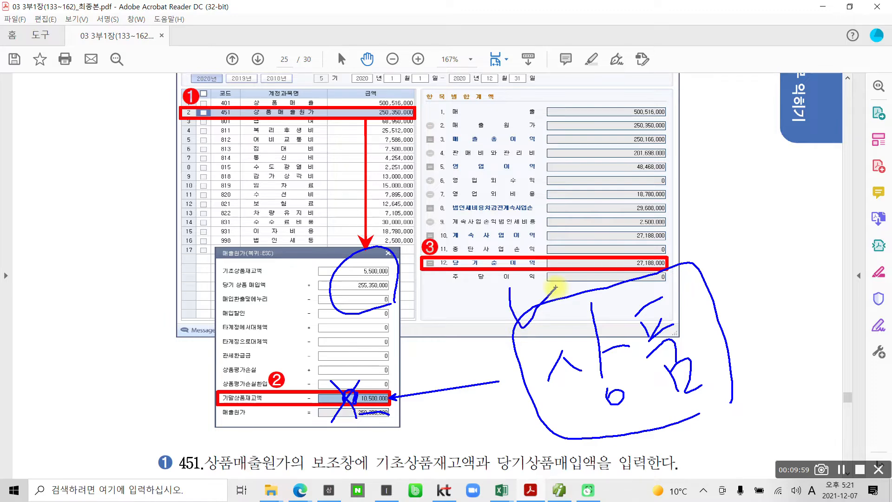
{"action": "key", "text": "Escape"}
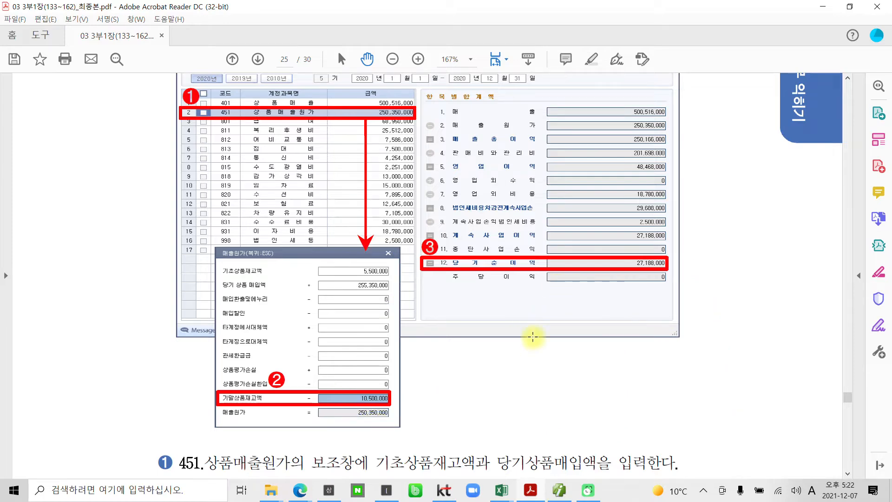
Read the numbered notes and the 수행 tip on matching 당기순이익 below the example in the PDF
{"action": "scroll", "coordinate": [620, 389], "scroll_direction": "down", "scroll_amount": 6}
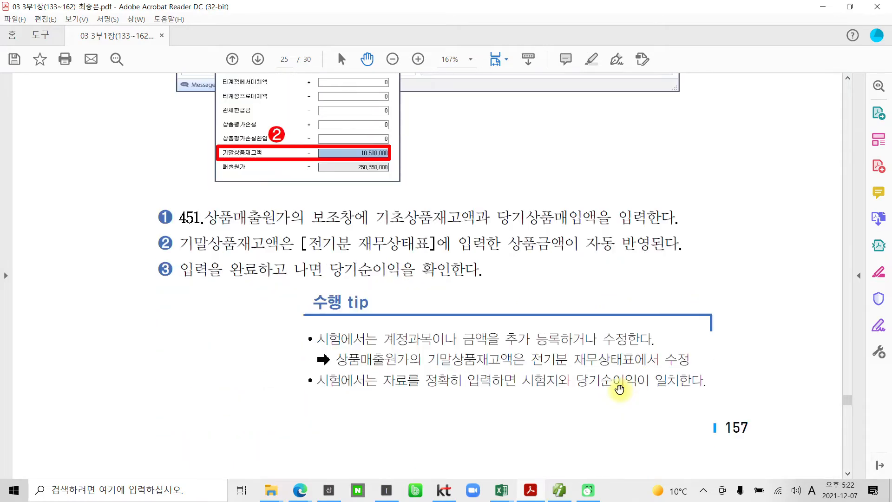
{"action": "key", "text": "ctrl+2"}
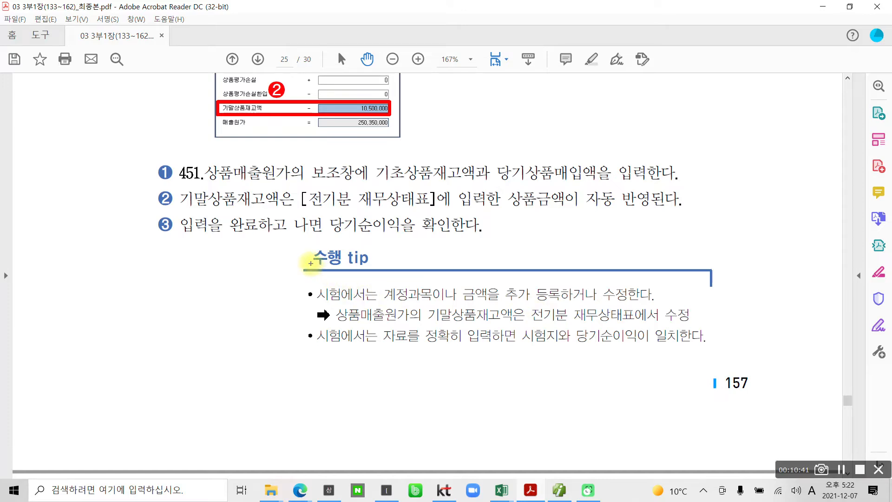
{"action": "mouse_move", "coordinate": [370, 278]}
{"action": "left_mouse_down"}
{"action": "mouse_move", "coordinate": [290, 244]}
{"action": "mouse_move", "coordinate": [381, 274]}
{"action": "left_mouse_up"}
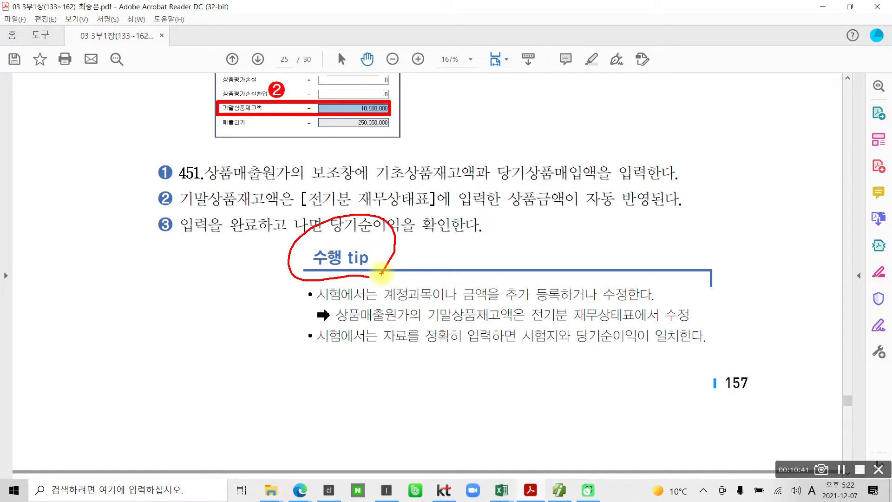
{"action": "mouse_move", "coordinate": [510, 351]}
{"action": "left_mouse_down"}
{"action": "mouse_move", "coordinate": [559, 352]}
{"action": "mouse_move", "coordinate": [571, 331]}
{"action": "mouse_move", "coordinate": [639, 335]}
{"action": "mouse_move", "coordinate": [589, 358]}
{"action": "left_mouse_up"}
{"action": "left_click_drag", "start_coordinate": [646, 356], "coordinate": [707, 349]}
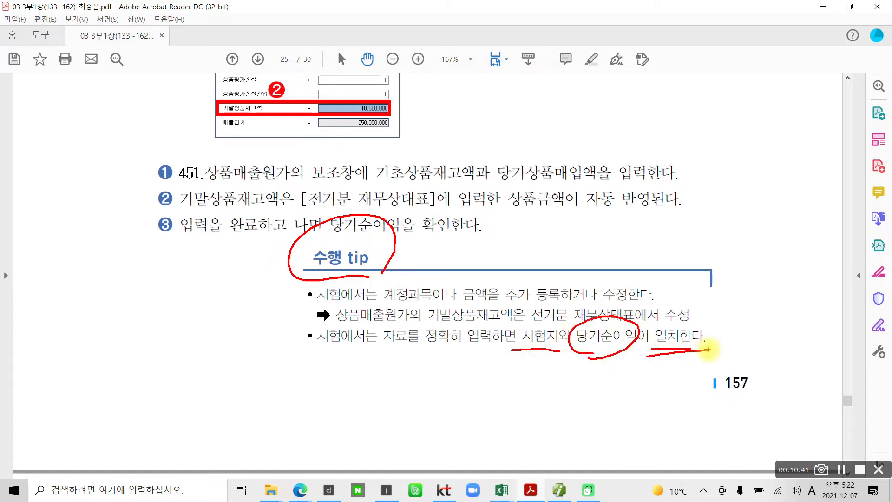
{"action": "key", "text": "Escape"}
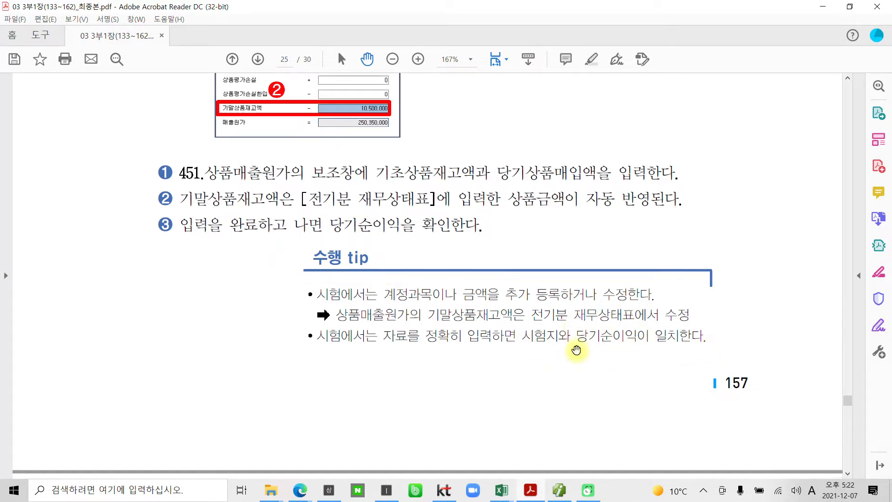
Read the 필요 지식 section on 전기분 원가명세서 on page 26 of the PDF
{"action": "scroll", "coordinate": [488, 399], "scroll_direction": "down", "scroll_amount": 1}
{"action": "scroll", "coordinate": [488, 398], "scroll_direction": "down", "scroll_amount": 9}
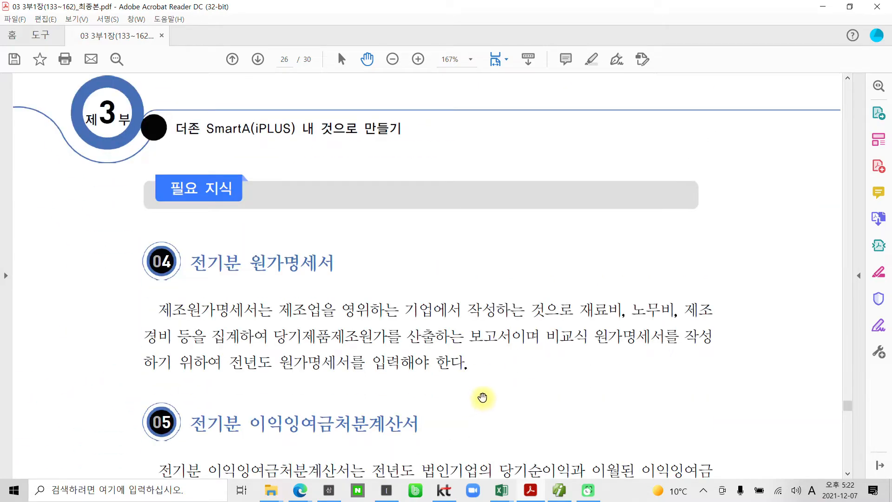
{"action": "scroll", "coordinate": [480, 397], "scroll_direction": "down", "scroll_amount": 1}
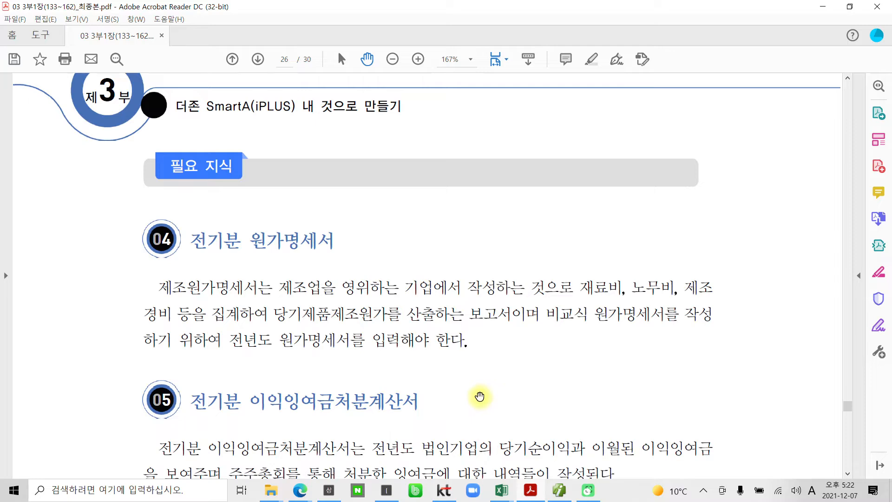
{"action": "key", "text": "ctrl+2"}
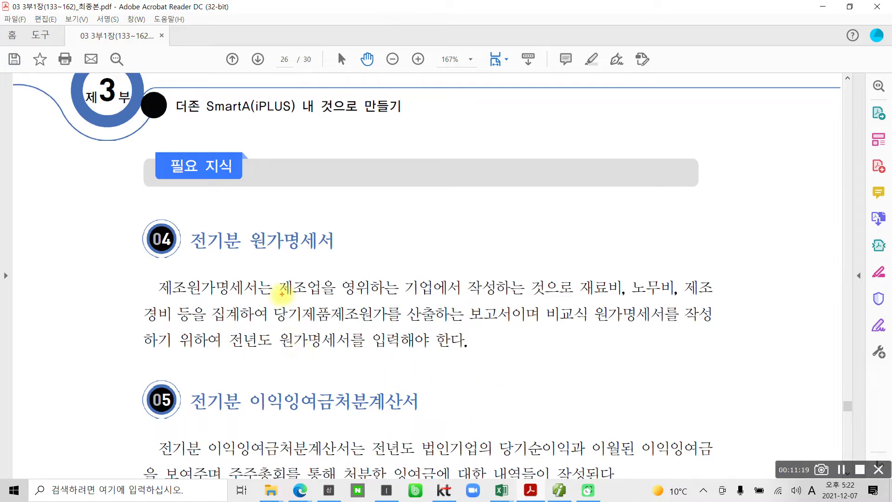
{"action": "left_click_drag", "start_coordinate": [279, 294], "coordinate": [328, 293]}
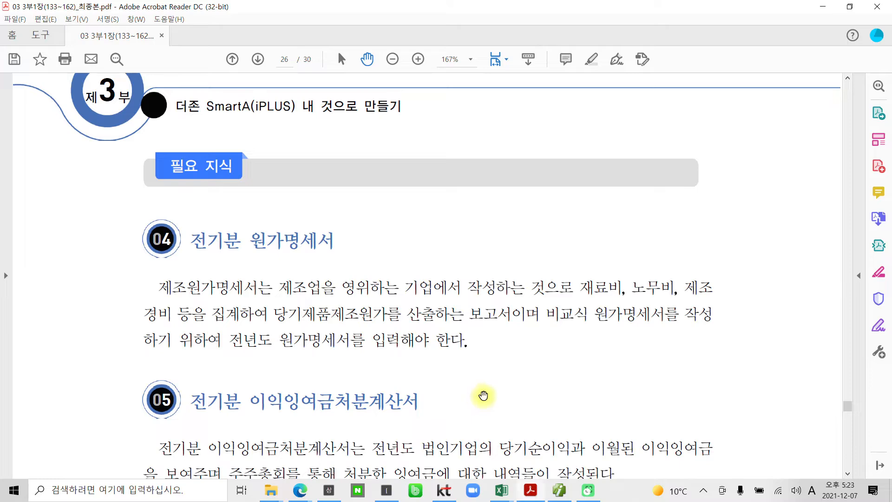
Switch back to the SmartA accounting program and close the 전기분 손익계산서 form
{"action": "left_click", "coordinate": [559, 490]}
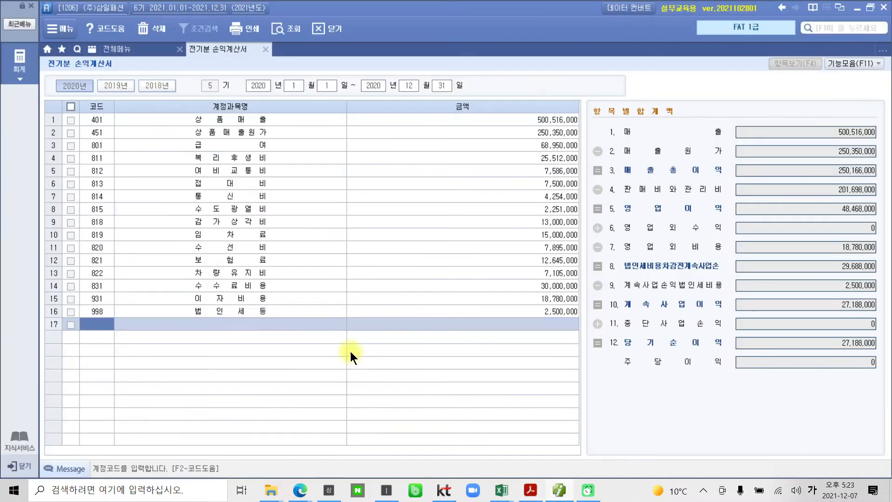
{"action": "left_click", "coordinate": [265, 49]}
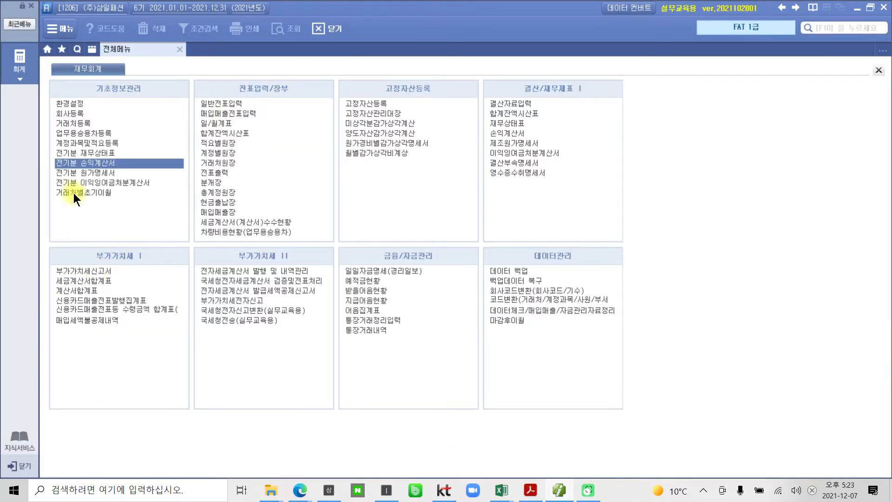
Open 전기분 원가명세서 and try to register cost-of-sales code 451 상품매출원가 with cost expense option 1 (500번대)
{"action": "left_click", "coordinate": [79, 173]}
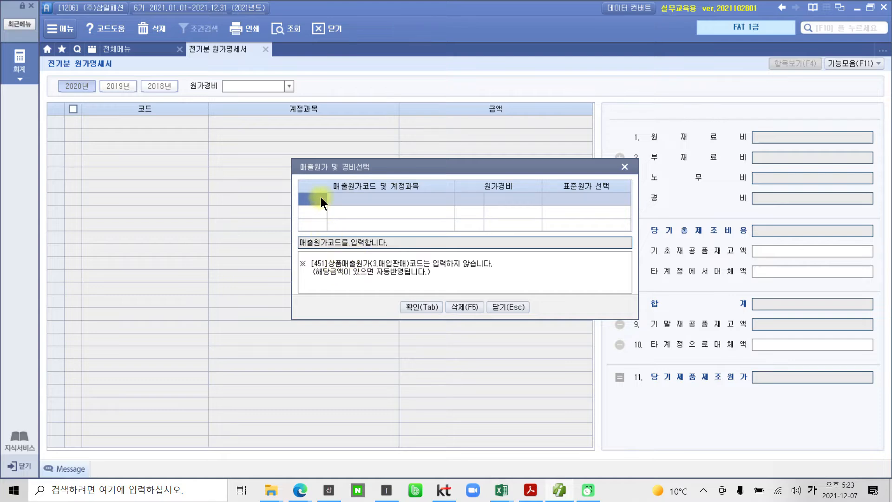
{"action": "left_click", "coordinate": [411, 305]}
{"action": "left_click", "coordinate": [430, 272]}
{"action": "type", "text": "451"}
{"action": "key", "text": "Return"}
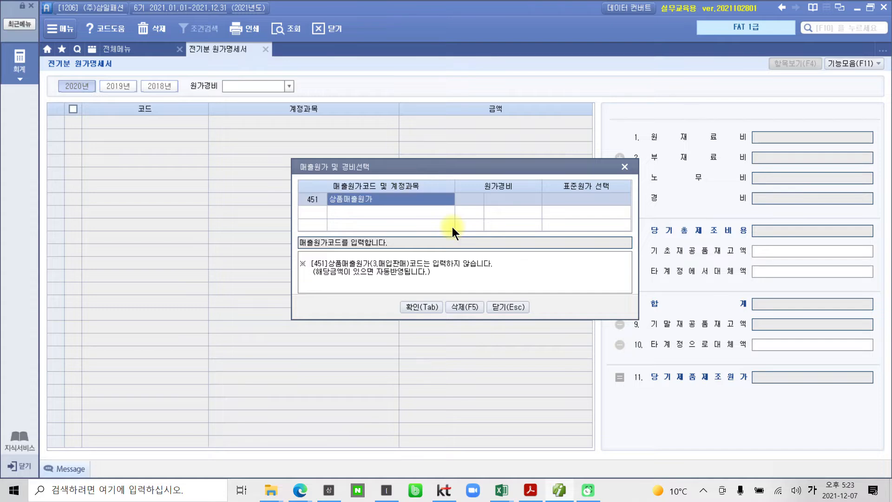
{"action": "key", "text": "Return"}
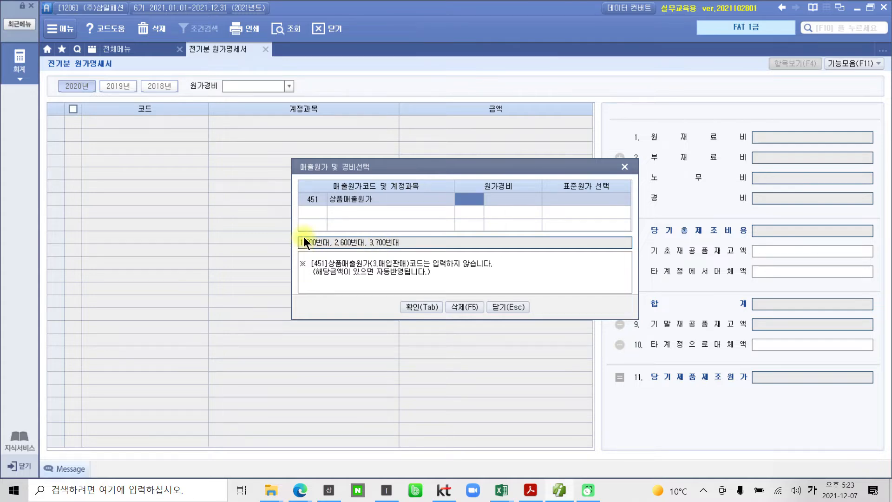
{"action": "key", "text": "Tab"}
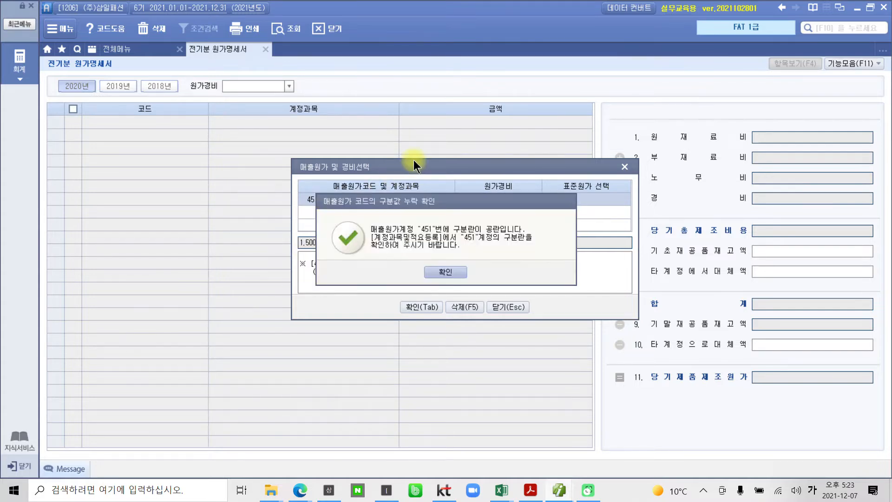
{"action": "left_click", "coordinate": [432, 271]}
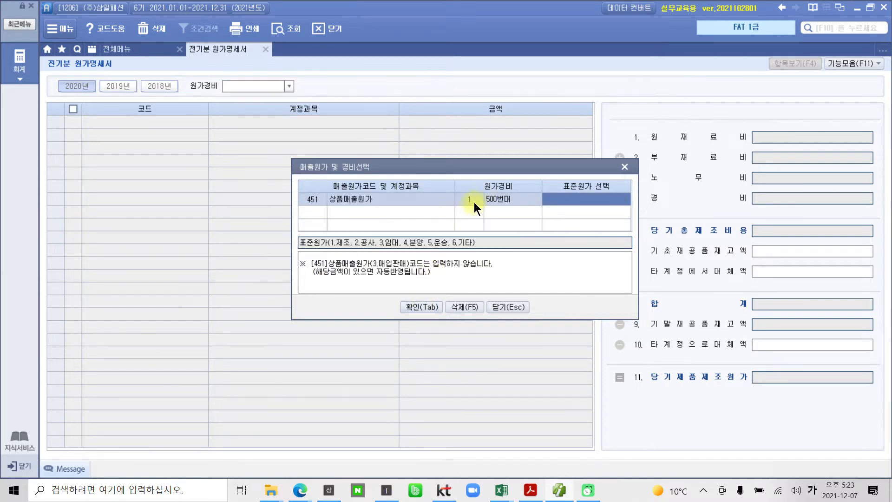
{"action": "left_click", "coordinate": [429, 308]}
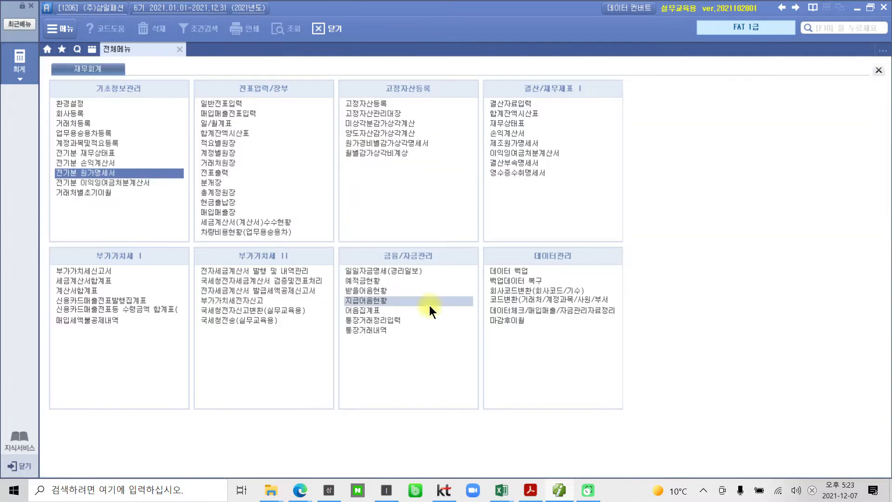
Reopen 전기분 원가명세서, retry code 451 with 원가경비 option 1 in the 매출원가 및 경비선택 dialog, and close the dialog
{"action": "left_click", "coordinate": [78, 175]}
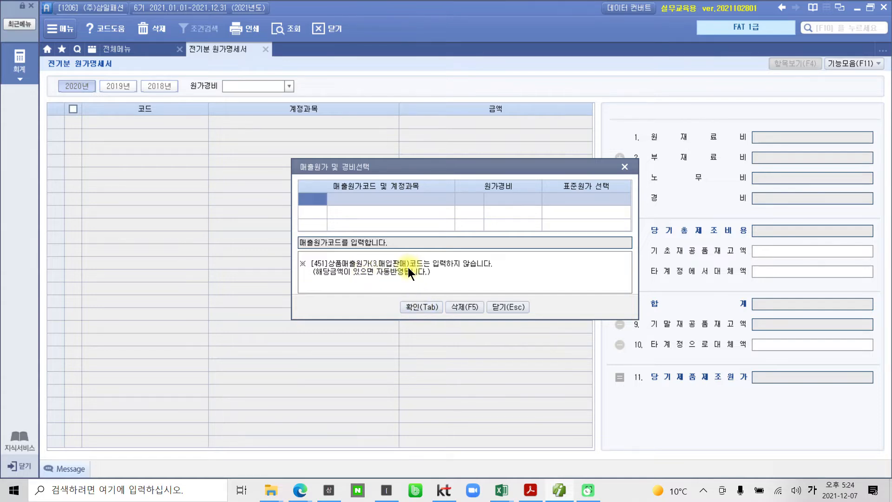
{"action": "type", "text": "451"}
{"action": "key", "text": "Return"}
{"action": "key", "text": "Return"}
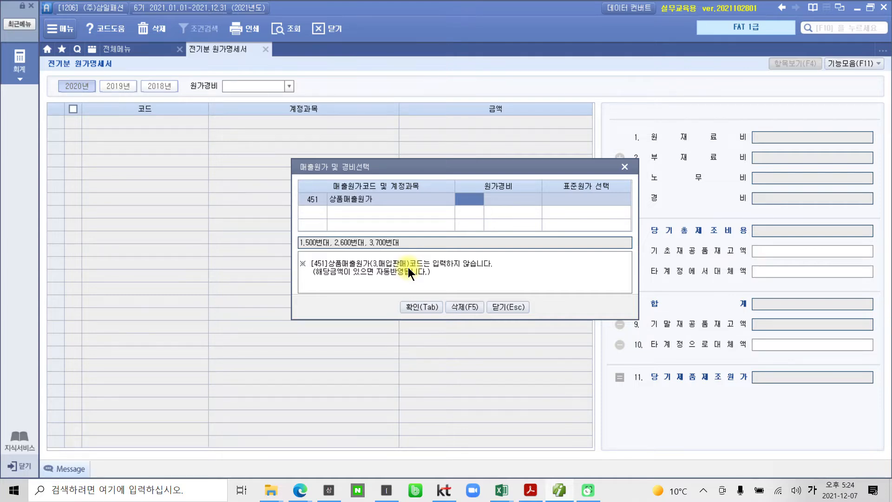
{"action": "type", "text": "1"}
{"action": "key", "text": "Return"}
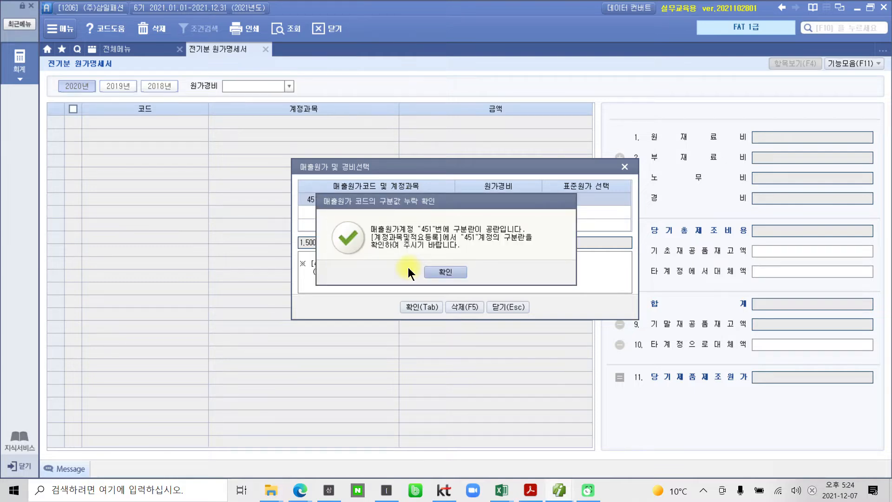
{"action": "left_click", "coordinate": [446, 272]}
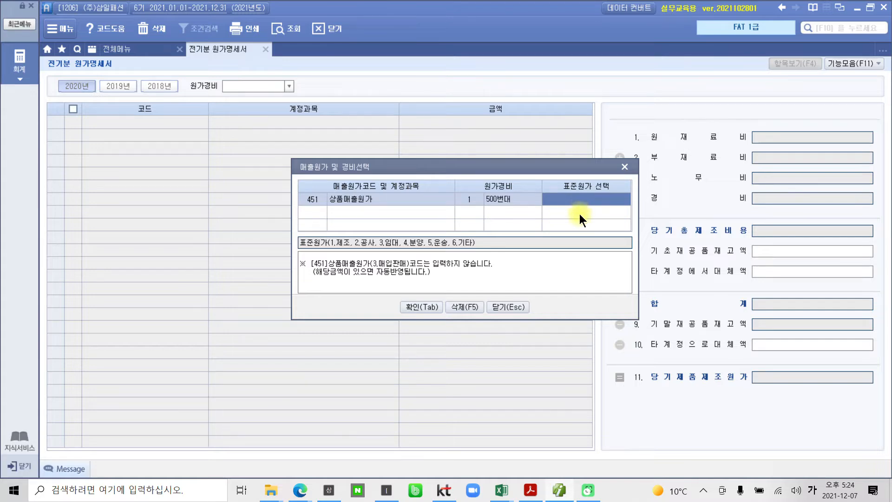
{"action": "left_click", "coordinate": [475, 200]}
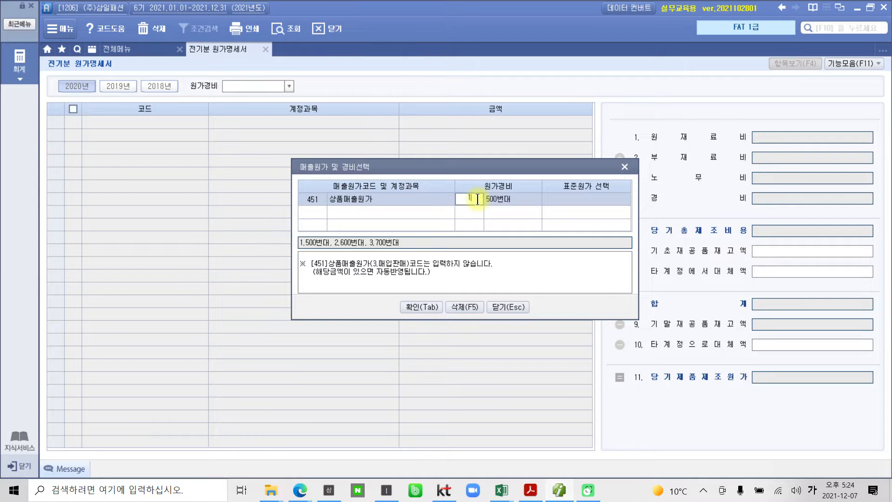
{"action": "key", "text": "Tab"}
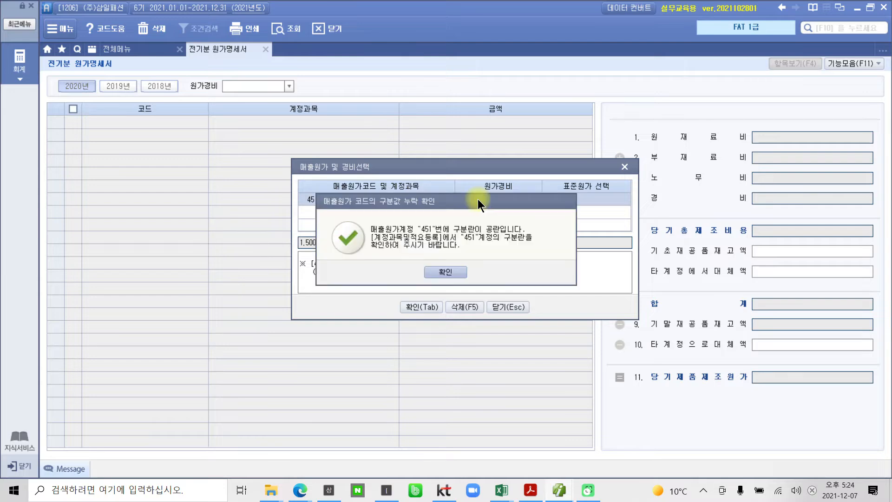
{"action": "left_click", "coordinate": [433, 272]}
{"action": "left_click", "coordinate": [505, 307]}
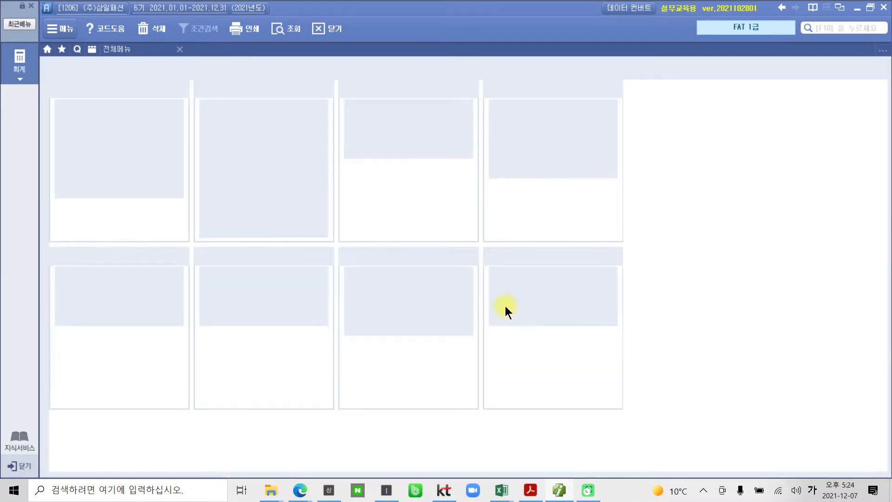
Reopen 전기분 원가명세서, move the cost selection dialog aside, and examine the 원재료비, 노무비, 경비 and 당기총제조비용 lines
{"action": "left_click", "coordinate": [79, 173]}
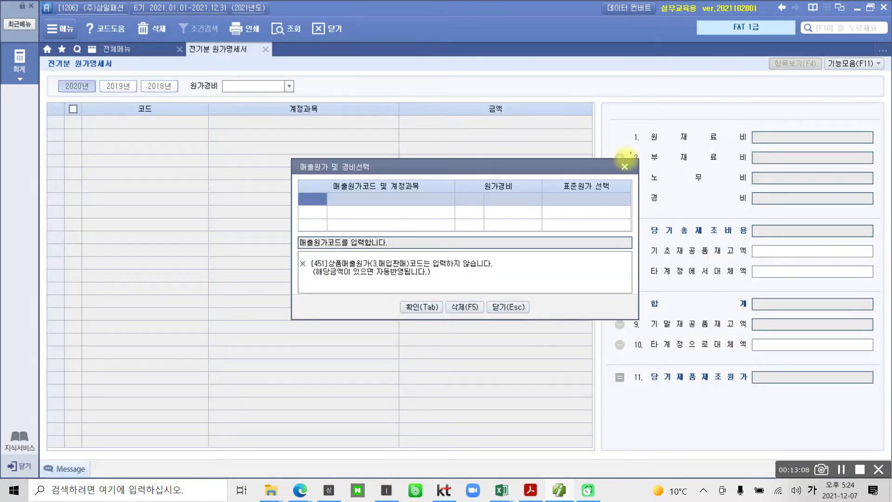
{"action": "left_click_drag", "start_coordinate": [512, 169], "coordinate": [364, 168]}
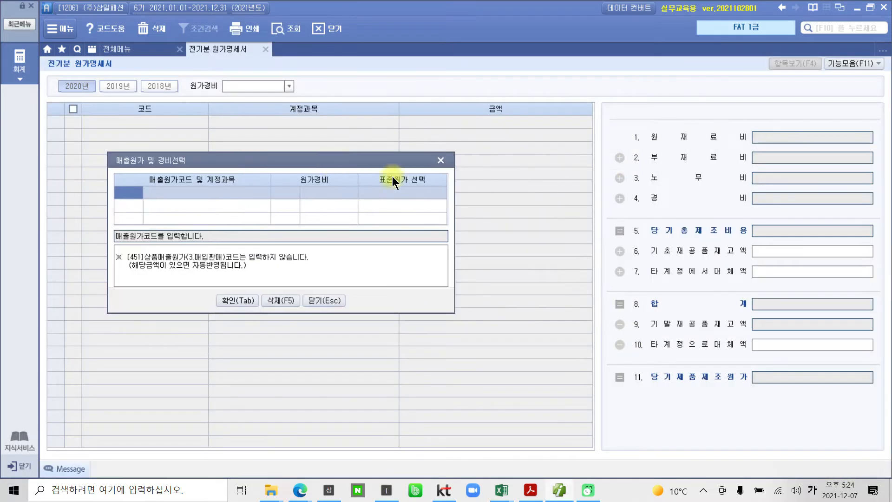
{"action": "mouse_move", "coordinate": [598, 109]}
{"action": "left_mouse_down"}
{"action": "mouse_move", "coordinate": [816, 275]}
{"action": "mouse_move", "coordinate": [824, 408]}
{"action": "mouse_move", "coordinate": [879, 409]}
{"action": "left_mouse_up"}
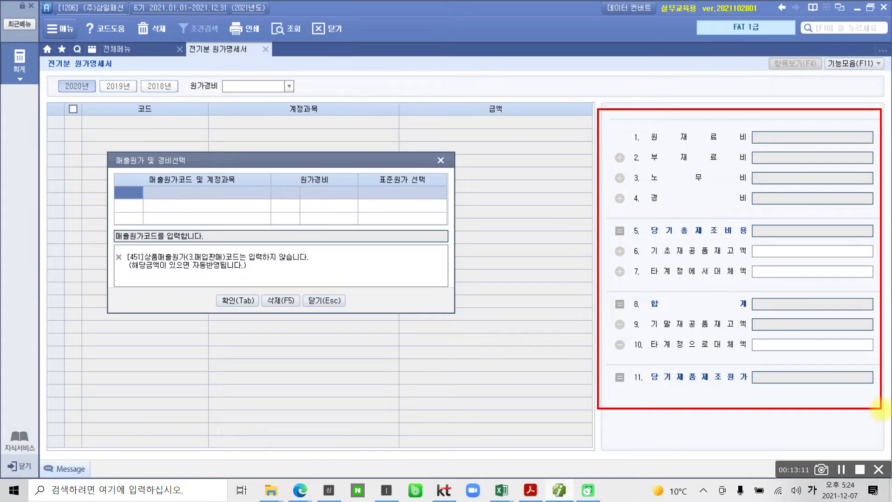
{"action": "mouse_move", "coordinate": [625, 127]}
{"action": "left_mouse_down"}
{"action": "mouse_move", "coordinate": [624, 140]}
{"action": "mouse_move", "coordinate": [754, 132]}
{"action": "mouse_move", "coordinate": [609, 143]}
{"action": "left_mouse_up"}
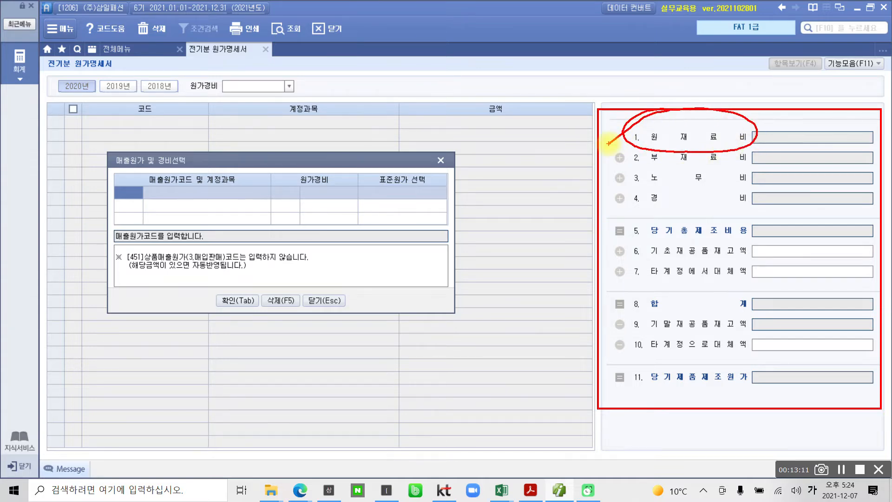
{"action": "mouse_move", "coordinate": [692, 163]}
{"action": "left_mouse_down"}
{"action": "mouse_move", "coordinate": [643, 168]}
{"action": "mouse_move", "coordinate": [743, 188]}
{"action": "mouse_move", "coordinate": [694, 166]}
{"action": "mouse_move", "coordinate": [659, 168]}
{"action": "mouse_move", "coordinate": [632, 213]}
{"action": "mouse_move", "coordinate": [760, 195]}
{"action": "mouse_move", "coordinate": [636, 201]}
{"action": "left_mouse_up"}
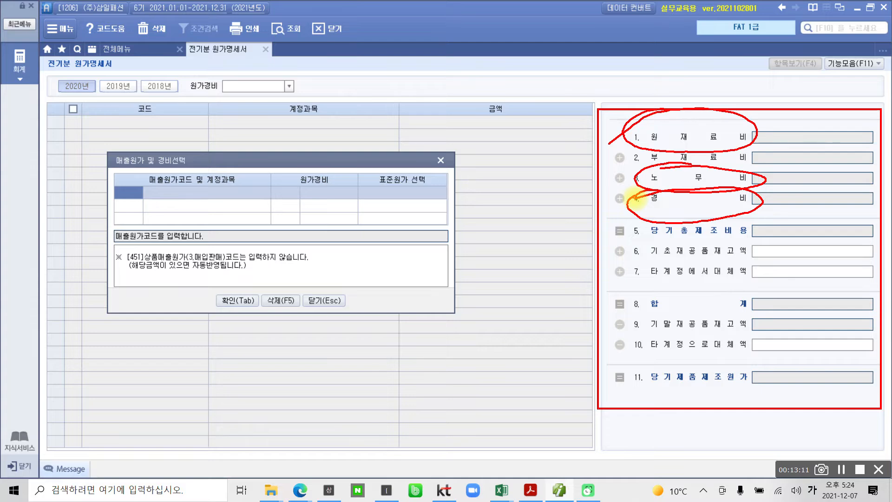
{"action": "mouse_move", "coordinate": [636, 199]}
{"action": "left_mouse_down"}
{"action": "mouse_move", "coordinate": [667, 229]}
{"action": "mouse_move", "coordinate": [863, 235]}
{"action": "mouse_move", "coordinate": [668, 214]}
{"action": "mouse_move", "coordinate": [634, 224]}
{"action": "left_mouse_up"}
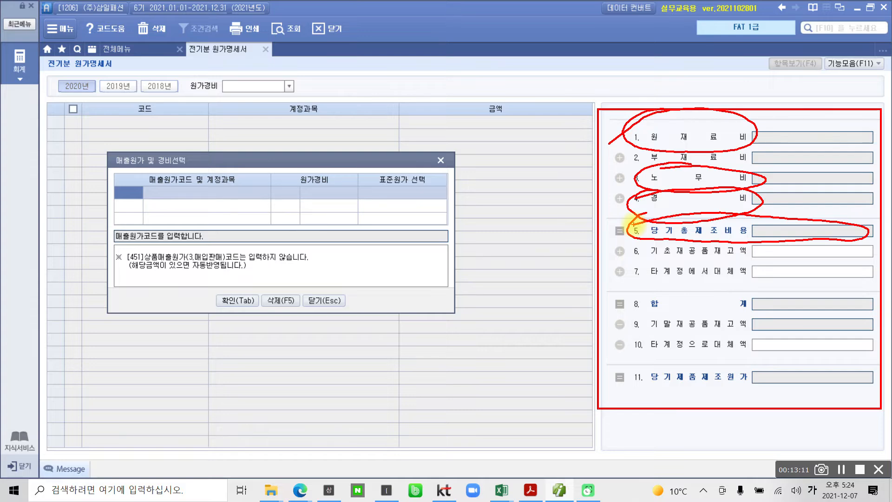
Examine how the 재공품 inventory lines lead from 당기총제조비용 to 당기제품제조원가, and close the cost selection dialog
{"action": "left_click_drag", "start_coordinate": [669, 332], "coordinate": [723, 336]}
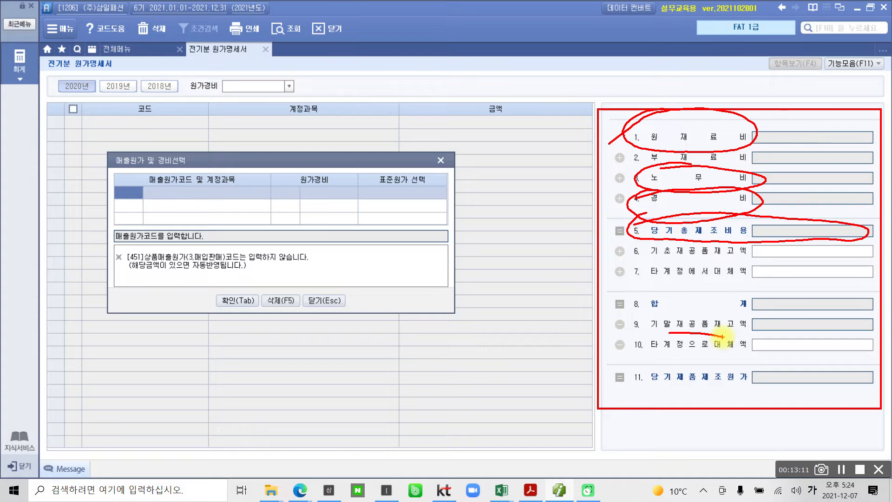
{"action": "left_click_drag", "start_coordinate": [628, 227], "coordinate": [579, 230]}
{"action": "mouse_move", "coordinate": [635, 244]}
{"action": "left_mouse_down"}
{"action": "mouse_move", "coordinate": [628, 271]}
{"action": "mouse_move", "coordinate": [636, 272]}
{"action": "left_mouse_up"}
{"action": "mouse_move", "coordinate": [591, 255]}
{"action": "left_mouse_down"}
{"action": "mouse_move", "coordinate": [613, 253]}
{"action": "mouse_move", "coordinate": [602, 269]}
{"action": "left_mouse_up"}
{"action": "left_click_drag", "start_coordinate": [578, 319], "coordinate": [594, 323]}
{"action": "mouse_move", "coordinate": [603, 364]}
{"action": "left_mouse_down"}
{"action": "mouse_move", "coordinate": [657, 407]}
{"action": "mouse_move", "coordinate": [859, 392]}
{"action": "mouse_move", "coordinate": [761, 357]}
{"action": "mouse_move", "coordinate": [590, 373]}
{"action": "left_mouse_up"}
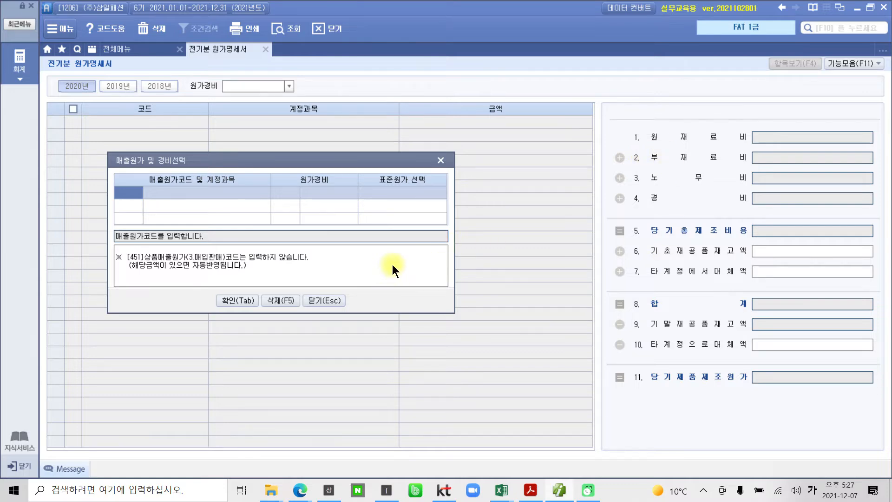
{"action": "left_click", "coordinate": [442, 162]}
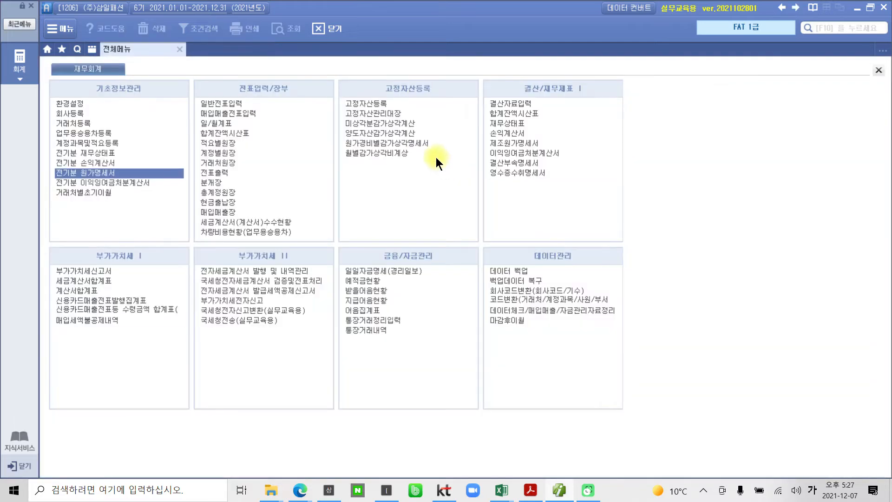
Switch to the PDF in Acrobat Reader and read section 05 on 전기분 이익잉여금처분계산서
{"action": "left_click", "coordinate": [539, 492]}
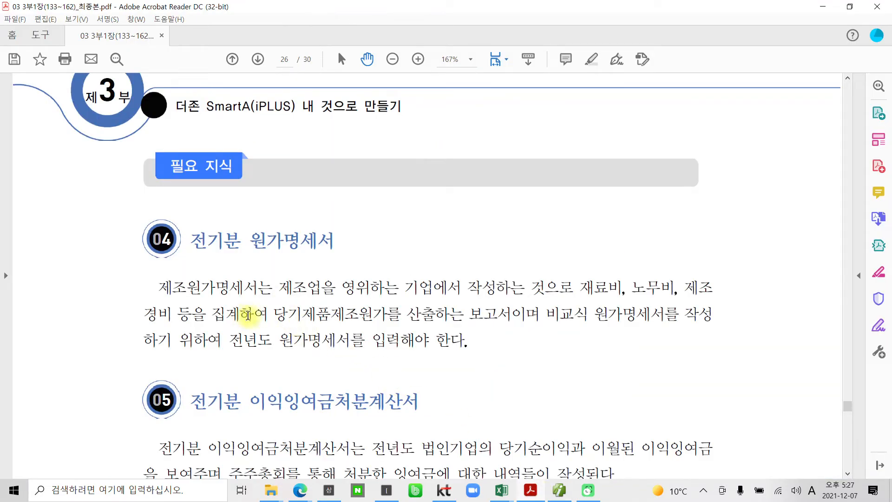
{"action": "scroll", "coordinate": [309, 351], "scroll_direction": "down", "scroll_amount": 4}
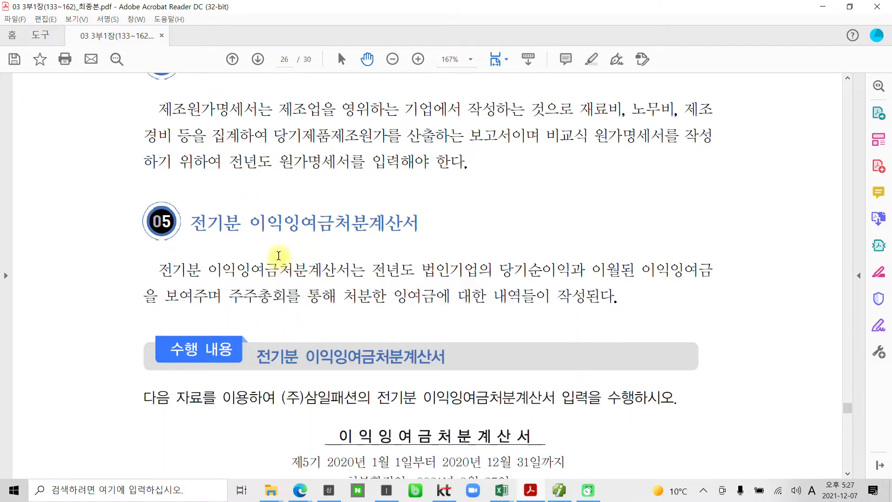
{"action": "scroll", "coordinate": [384, 305], "scroll_direction": "down", "scroll_amount": 1}
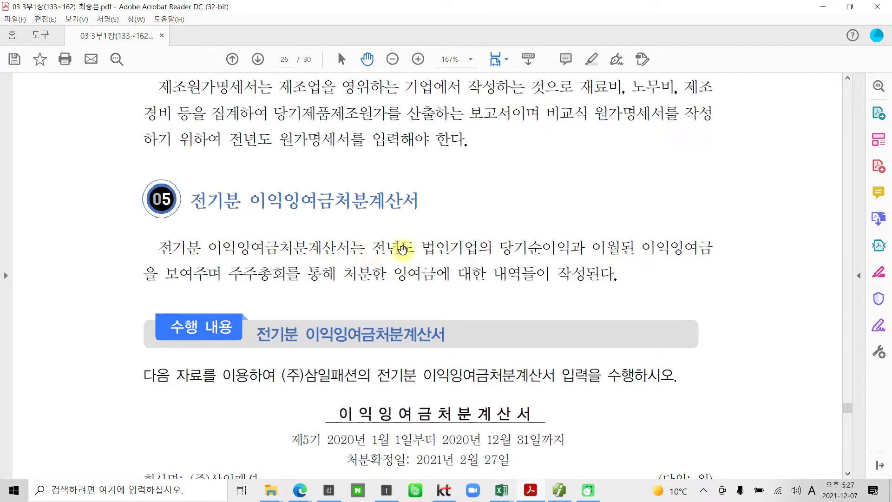
{"action": "left_click_drag", "start_coordinate": [490, 251], "coordinate": [335, 267]}
{"action": "left_click", "coordinate": [354, 272]}
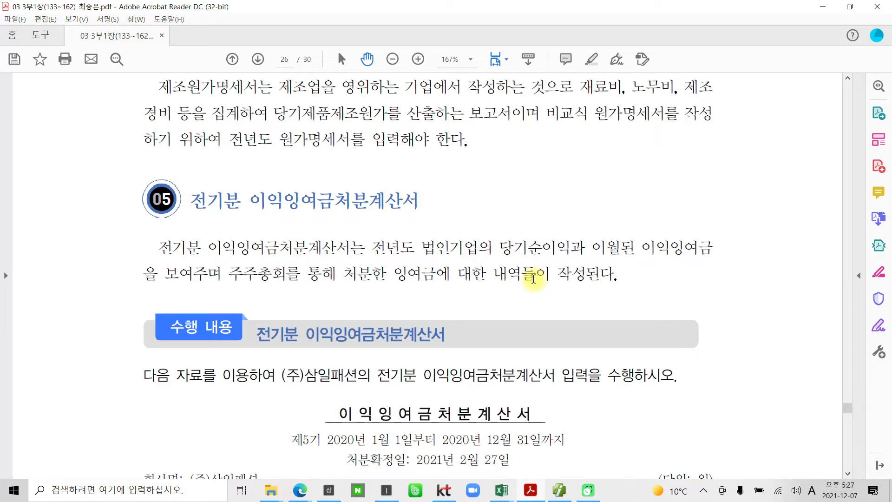
Review (주)삼일패션's 이익잉여금처분계산서 table for the 전기분 input exercise on page 26
{"action": "scroll", "coordinate": [535, 276], "scroll_direction": "down", "scroll_amount": 3}
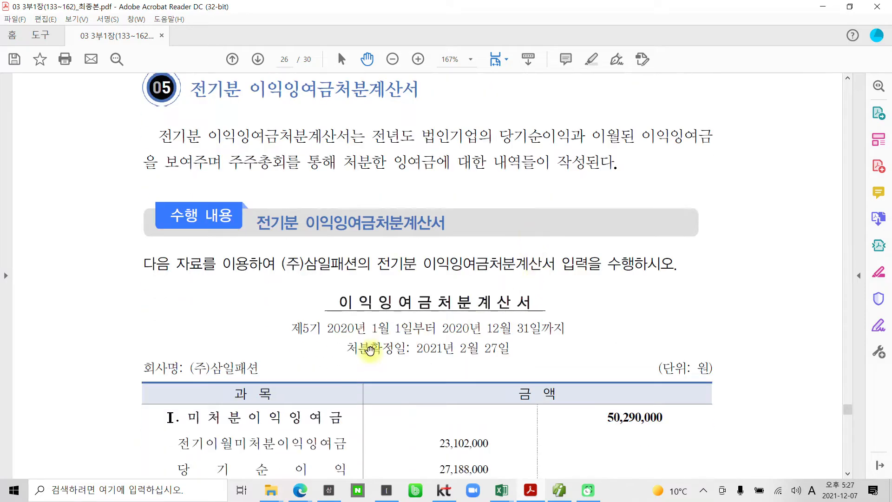
{"action": "scroll", "coordinate": [362, 341], "scroll_direction": "down", "scroll_amount": 4}
{"action": "scroll", "coordinate": [362, 342], "scroll_direction": "down", "scroll_amount": 1}
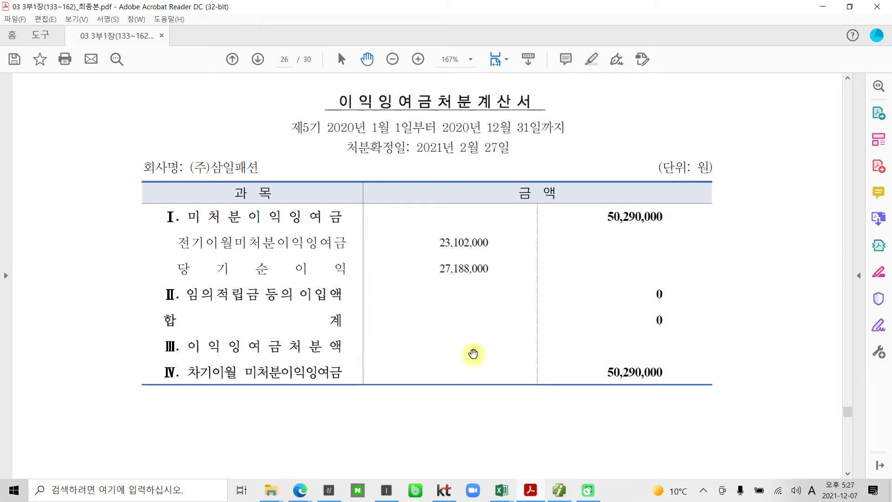
{"action": "scroll", "coordinate": [432, 348], "scroll_direction": "up", "scroll_amount": 1}
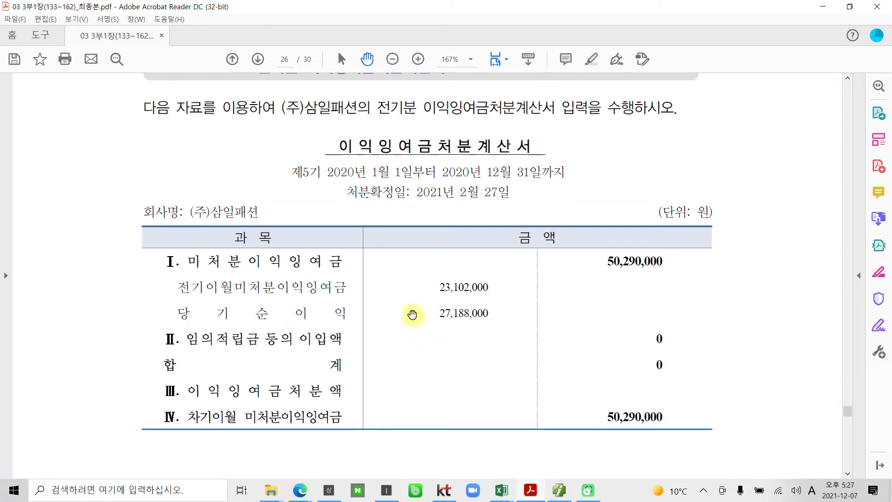
{"action": "scroll", "coordinate": [402, 398], "scroll_direction": "down", "scroll_amount": 2}
{"action": "scroll", "coordinate": [403, 398], "scroll_direction": "down", "scroll_amount": 9}
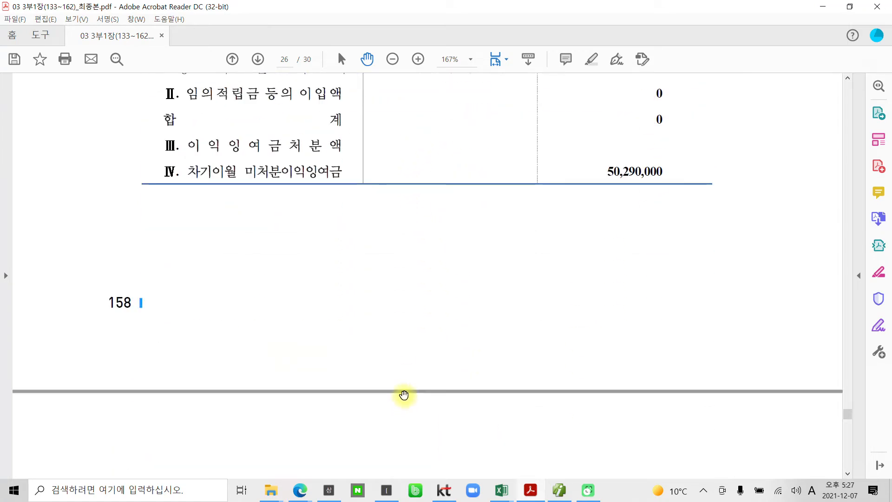
{"action": "scroll", "coordinate": [404, 391], "scroll_direction": "up", "scroll_amount": 4}
{"action": "scroll", "coordinate": [404, 391], "scroll_direction": "up", "scroll_amount": 8}
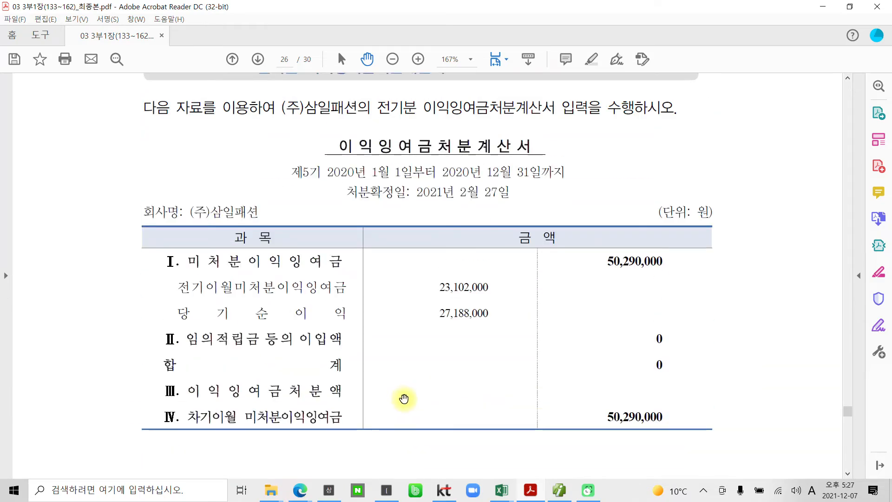
Examine the title and the 처분확정일 of the 이익잉여금처분계산서 example
{"action": "key", "text": "ctrl+2"}
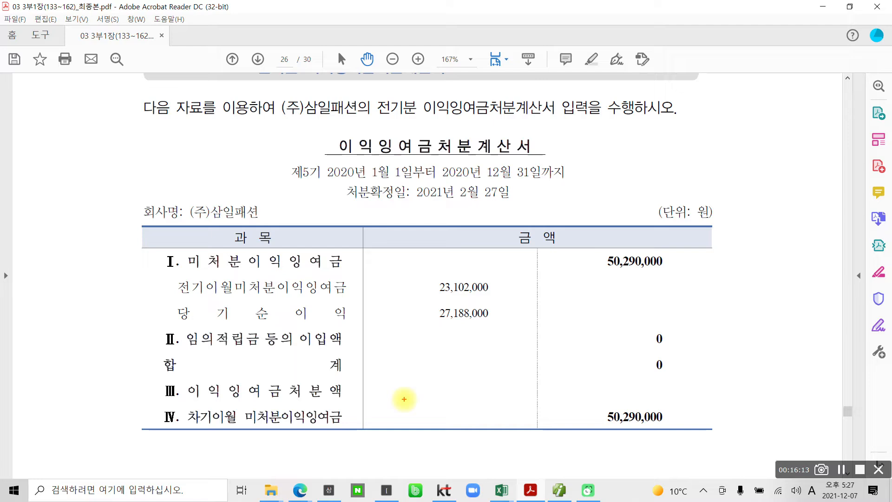
{"action": "mouse_move", "coordinate": [347, 125]}
{"action": "left_mouse_down"}
{"action": "mouse_move", "coordinate": [341, 159]}
{"action": "mouse_move", "coordinate": [567, 138]}
{"action": "mouse_move", "coordinate": [342, 124]}
{"action": "mouse_move", "coordinate": [335, 132]}
{"action": "left_mouse_up"}
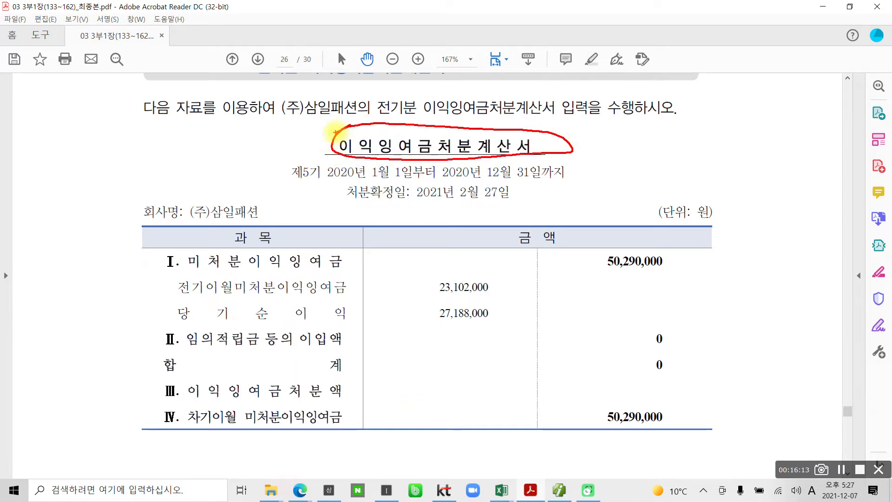
{"action": "left_click_drag", "start_coordinate": [110, 126], "coordinate": [102, 161]}
{"action": "left_click_drag", "start_coordinate": [153, 117], "coordinate": [96, 190]}
{"action": "left_click_drag", "start_coordinate": [146, 149], "coordinate": [140, 174]}
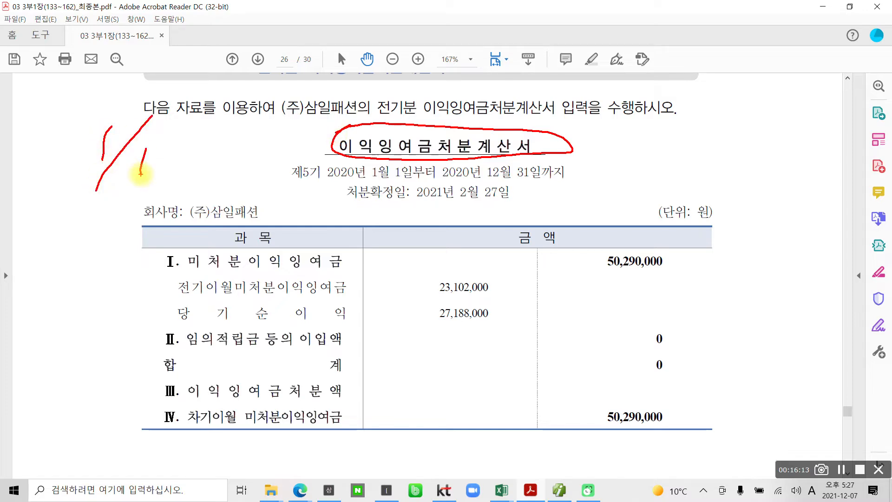
{"action": "mouse_move", "coordinate": [492, 204]}
{"action": "left_mouse_down"}
{"action": "mouse_move", "coordinate": [469, 164]}
{"action": "mouse_move", "coordinate": [472, 224]}
{"action": "left_mouse_up"}
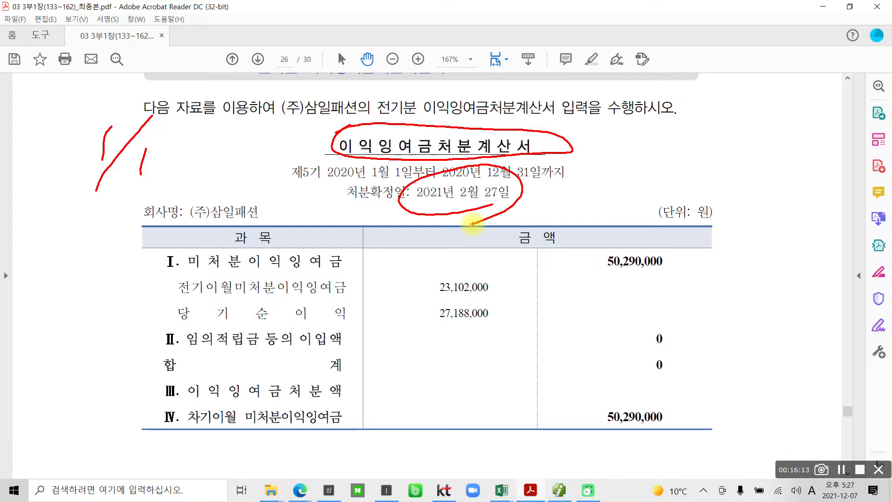
Switch from the PDF to SmartA and open 전기분 이익잉여금처분계산서
{"action": "mouse_move", "coordinate": [689, 423]}
{"action": "left_mouse_down"}
{"action": "mouse_move", "coordinate": [424, 414]}
{"action": "mouse_move", "coordinate": [576, 189]}
{"action": "mouse_move", "coordinate": [599, 424]}
{"action": "left_mouse_up"}
{"action": "key", "text": "Escape"}
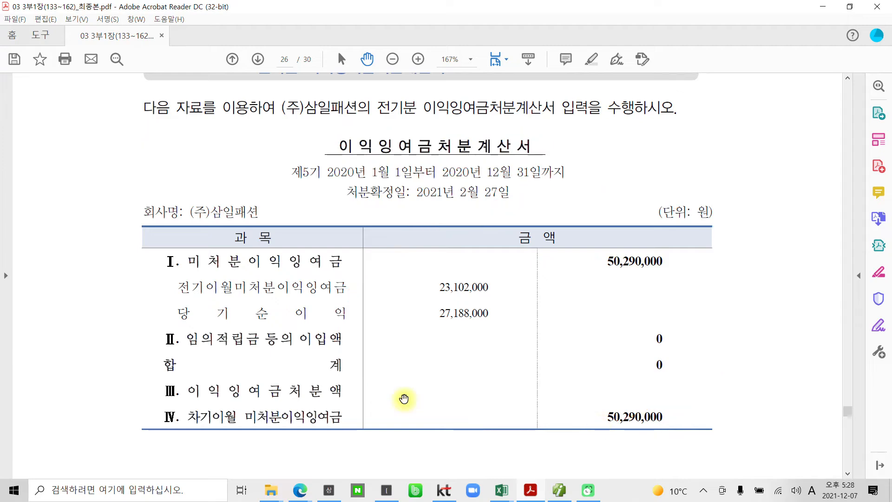
{"action": "left_click", "coordinate": [559, 491]}
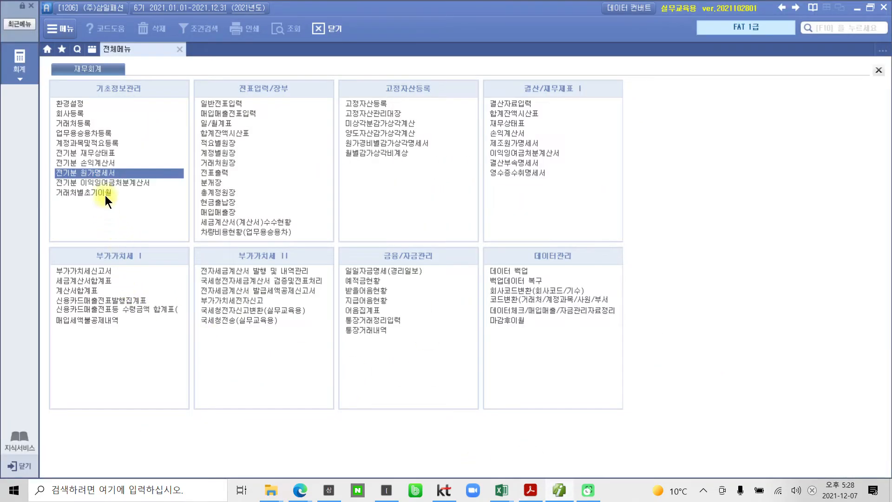
{"action": "left_click_drag", "start_coordinate": [50, 176], "coordinate": [173, 189]}
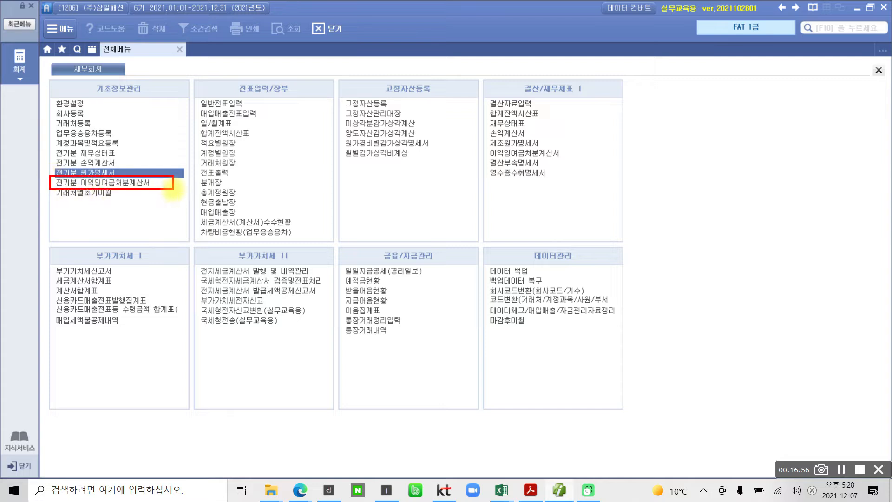
{"action": "key", "text": "Escape"}
{"action": "left_click", "coordinate": [112, 181]}
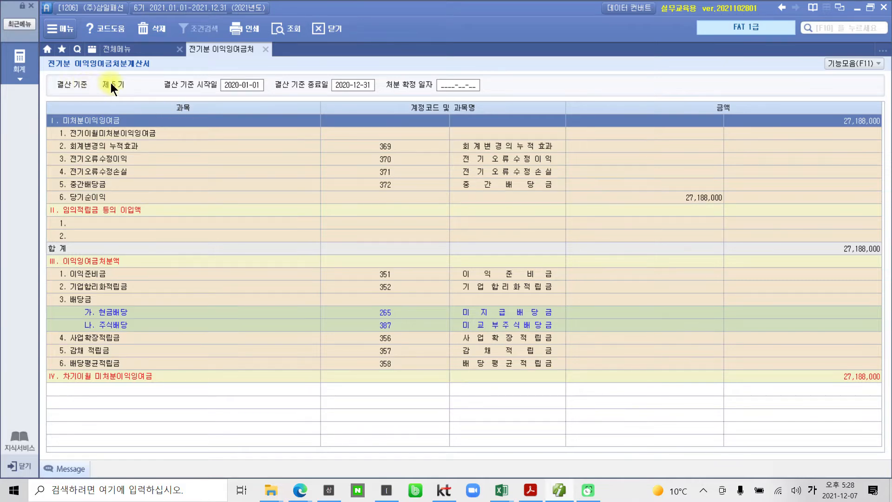
Set the 처분 확정 일자 of the 제5기 statement to 2021-02-27, checking the date in the PDF
{"action": "left_click_drag", "start_coordinate": [97, 73], "coordinate": [139, 96]}
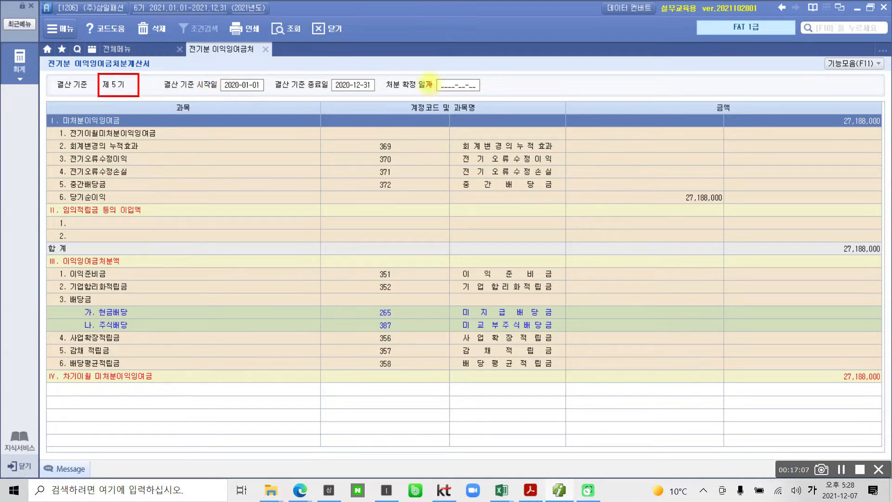
{"action": "mouse_move", "coordinate": [426, 72]}
{"action": "left_mouse_down"}
{"action": "mouse_move", "coordinate": [458, 100]}
{"action": "mouse_move", "coordinate": [512, 102]}
{"action": "left_mouse_up"}
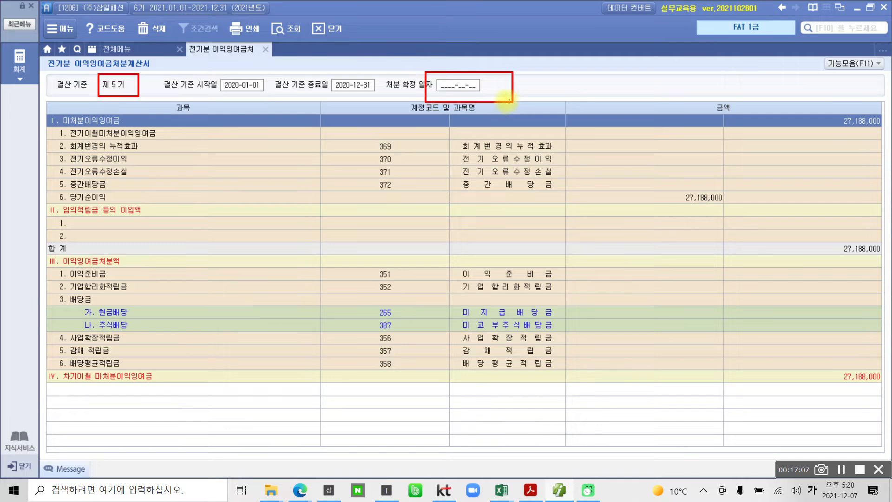
{"action": "key", "text": "Escape"}
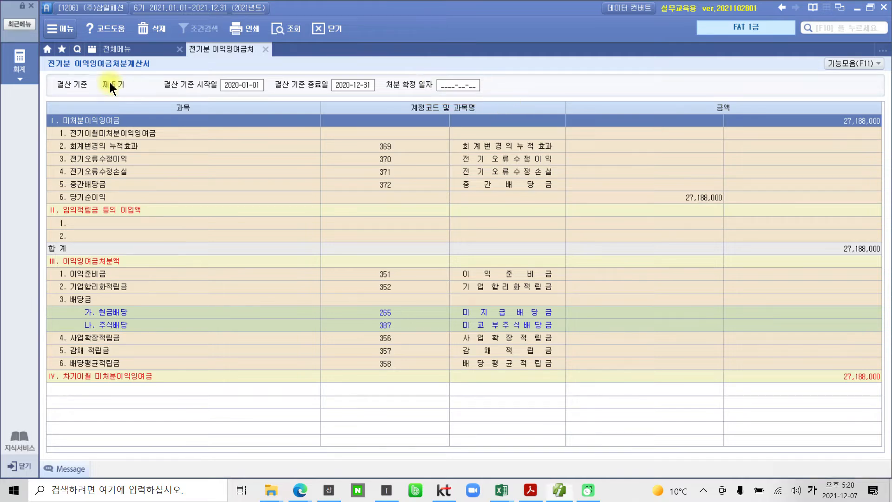
{"action": "left_click", "coordinate": [442, 87]}
{"action": "type", "text": "2021-02-__"}
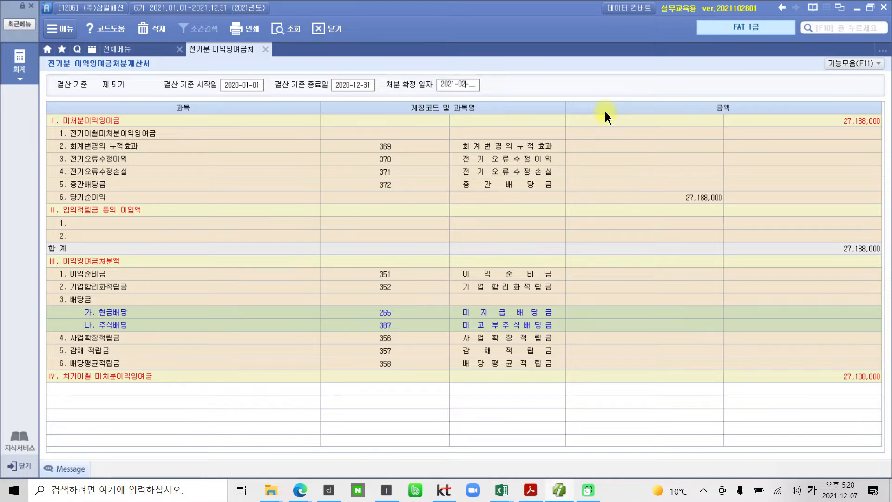
{"action": "left_click", "coordinate": [530, 490]}
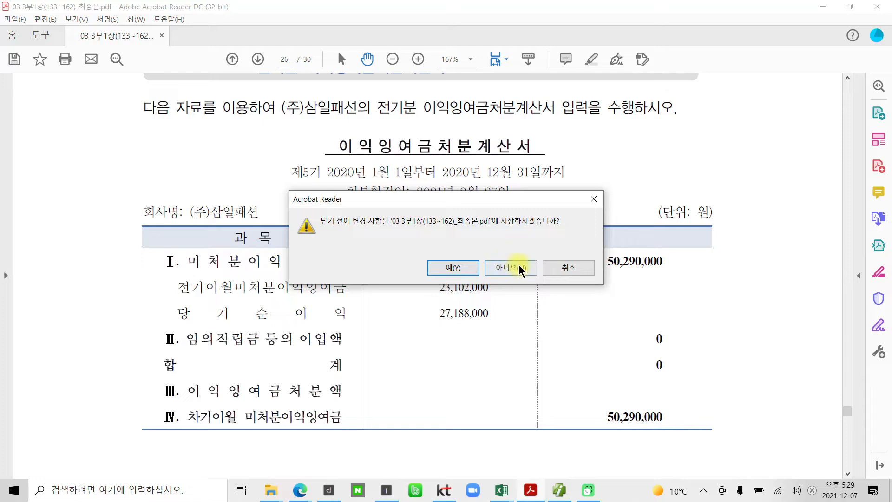
{"action": "left_click", "coordinate": [559, 266]}
{"action": "left_click_drag", "start_coordinate": [455, 204], "coordinate": [555, 201]}
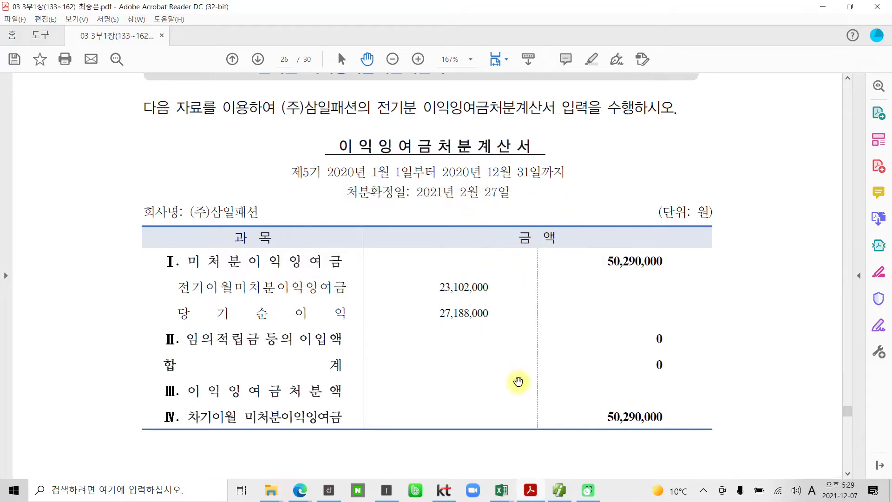
{"action": "left_click", "coordinate": [559, 490]}
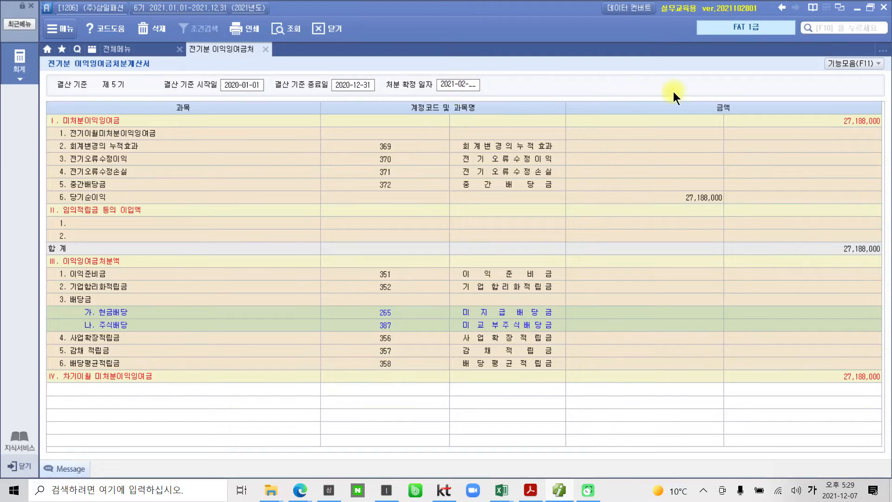
{"action": "type", "text": "27"}
{"action": "key", "text": "Return"}
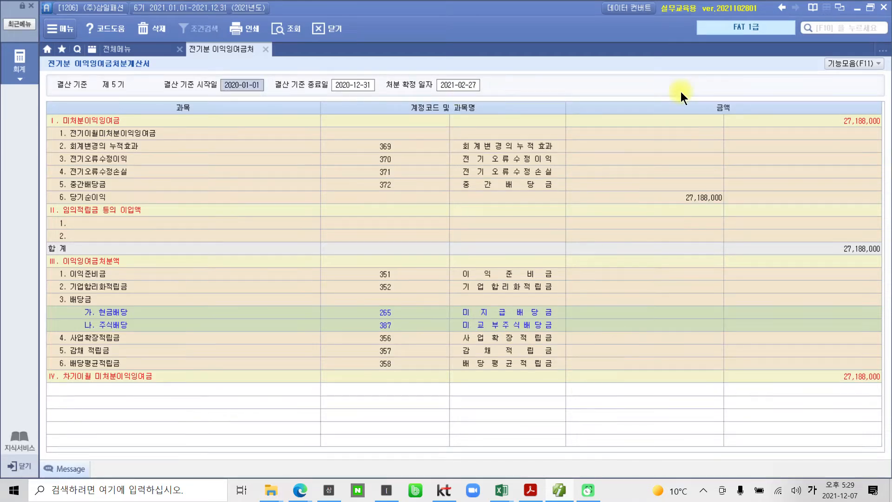
Examine the 당기순이익 amount and the empty 전기이월미처분이익잉여금 line of the 제5기 statement
{"action": "left_click", "coordinate": [378, 142]}
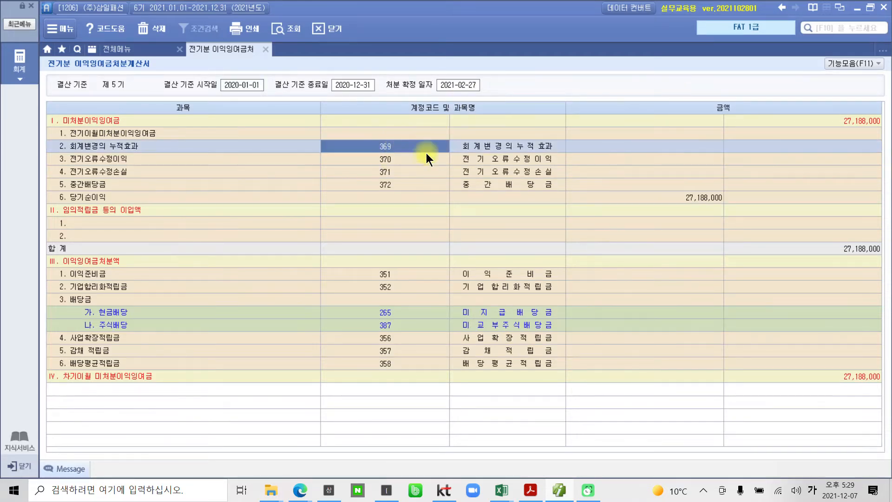
{"action": "left_click", "coordinate": [176, 200]}
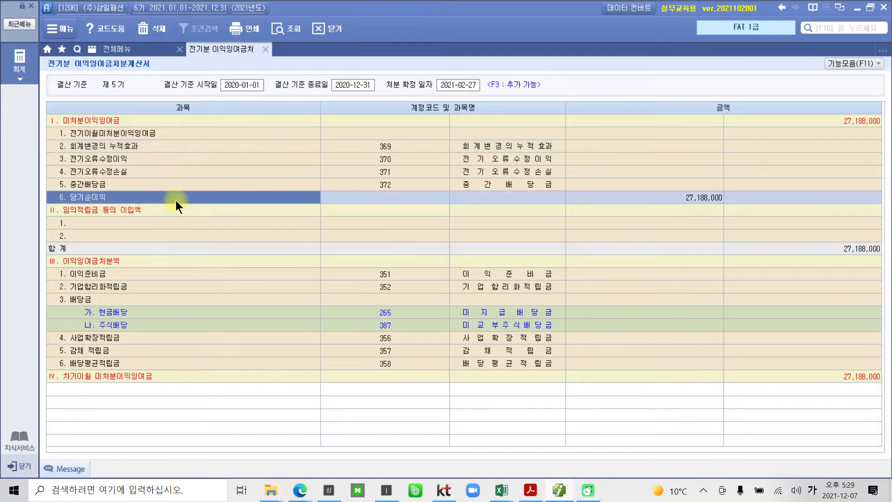
{"action": "left_click", "coordinate": [657, 197]}
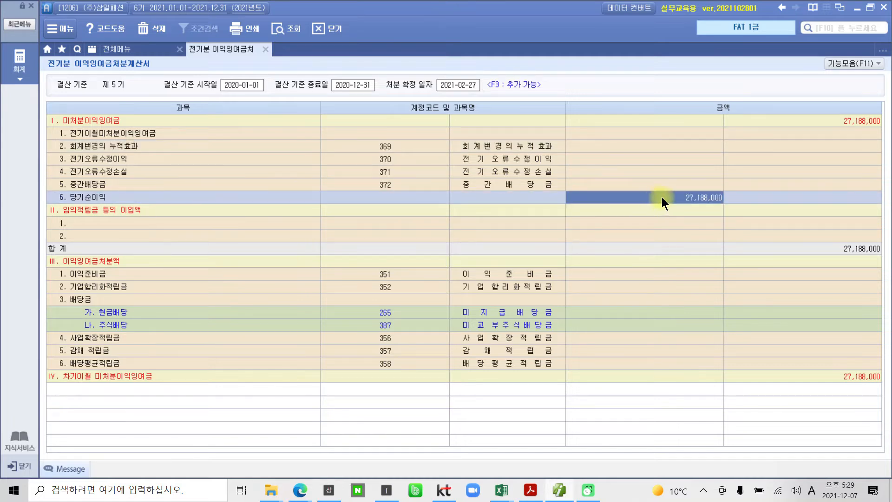
{"action": "left_click_drag", "start_coordinate": [665, 181], "coordinate": [735, 217]}
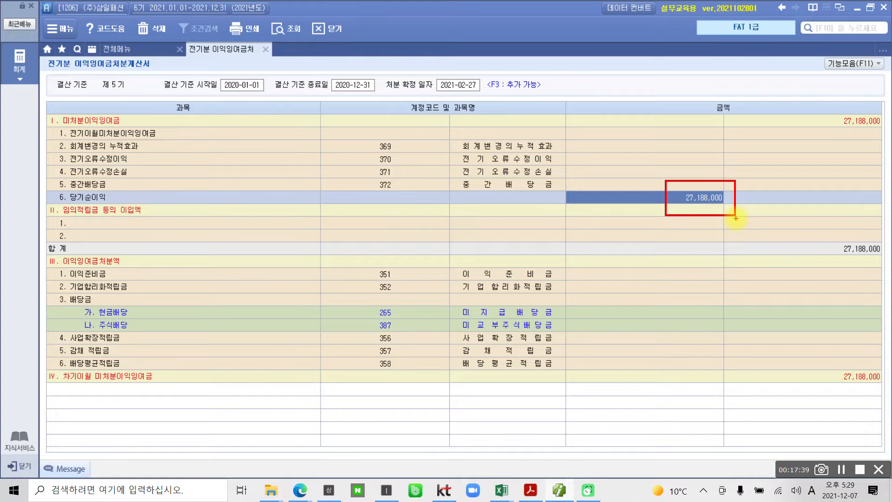
{"action": "mouse_move", "coordinate": [594, 117]}
{"action": "left_mouse_down"}
{"action": "mouse_move", "coordinate": [588, 132]}
{"action": "mouse_move", "coordinate": [652, 148]}
{"action": "mouse_move", "coordinate": [727, 145]}
{"action": "mouse_move", "coordinate": [692, 123]}
{"action": "mouse_move", "coordinate": [591, 120]}
{"action": "left_mouse_up"}
{"action": "mouse_move", "coordinate": [61, 127]}
{"action": "left_mouse_down"}
{"action": "mouse_move", "coordinate": [65, 145]}
{"action": "mouse_move", "coordinate": [135, 148]}
{"action": "mouse_move", "coordinate": [165, 138]}
{"action": "mouse_move", "coordinate": [54, 132]}
{"action": "mouse_move", "coordinate": [66, 131]}
{"action": "left_mouse_up"}
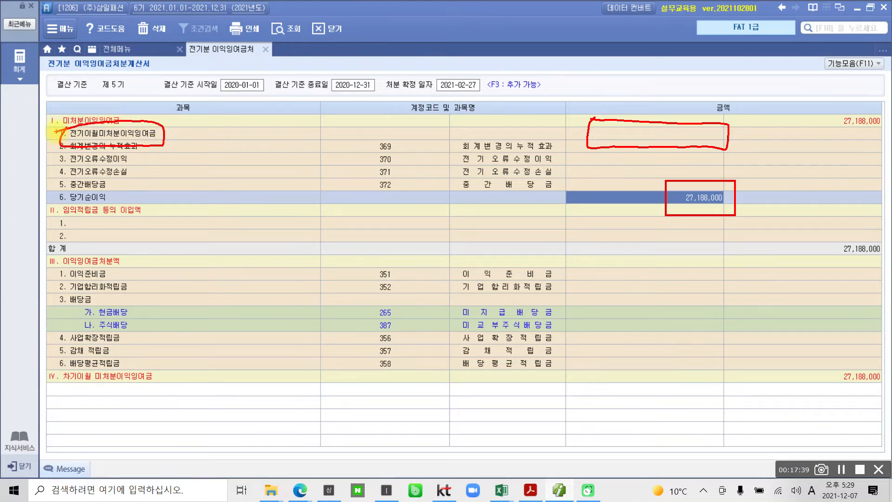
{"action": "mouse_move", "coordinate": [105, 71]}
{"action": "left_mouse_down"}
{"action": "mouse_move", "coordinate": [89, 74]}
{"action": "mouse_move", "coordinate": [105, 69]}
{"action": "left_mouse_up"}
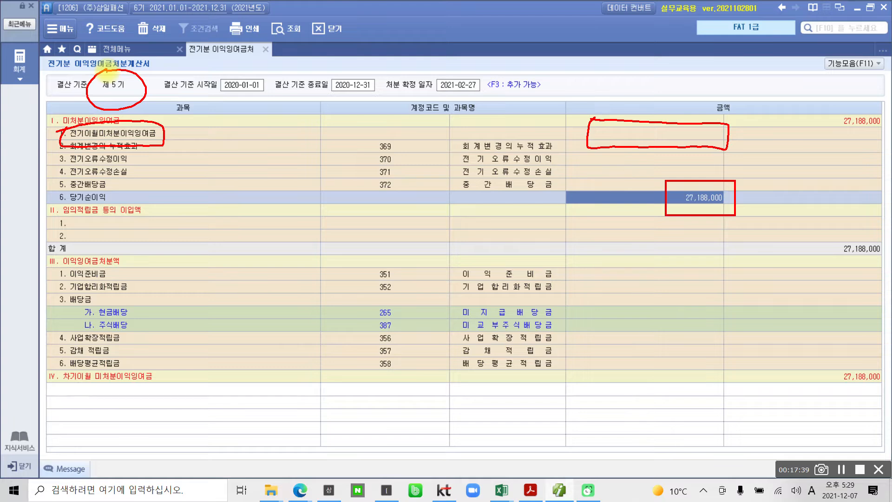
{"action": "mouse_move", "coordinate": [580, 200]}
{"action": "left_mouse_down"}
{"action": "mouse_move", "coordinate": [627, 119]}
{"action": "mouse_move", "coordinate": [625, 128]}
{"action": "left_mouse_up"}
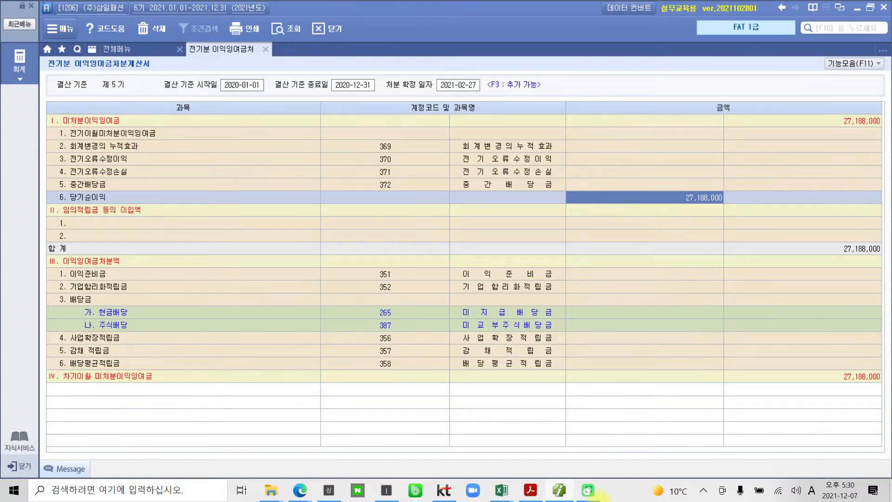
Look up 전기이월미처분이익잉여금 in the PDF and enter 23,102,000 as its amount in SmartA
{"action": "left_click", "coordinate": [530, 490]}
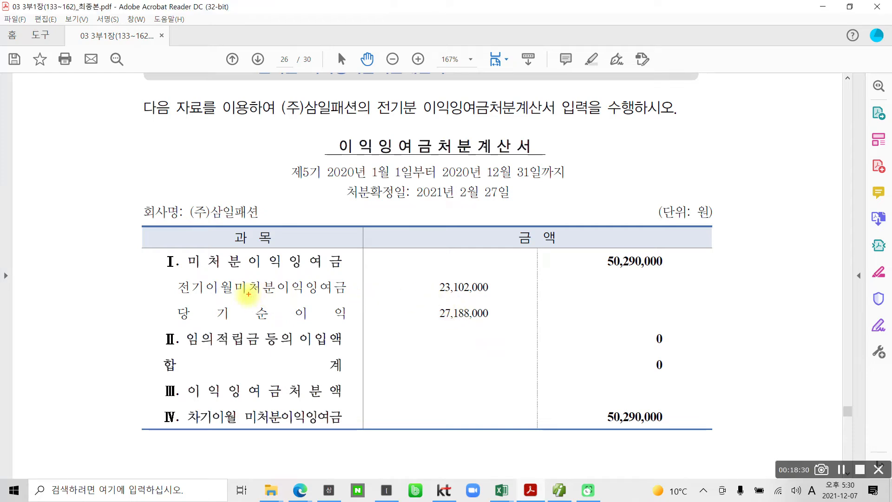
{"action": "left_click_drag", "start_coordinate": [178, 300], "coordinate": [373, 300]}
{"action": "left_click_drag", "start_coordinate": [429, 277], "coordinate": [504, 300]}
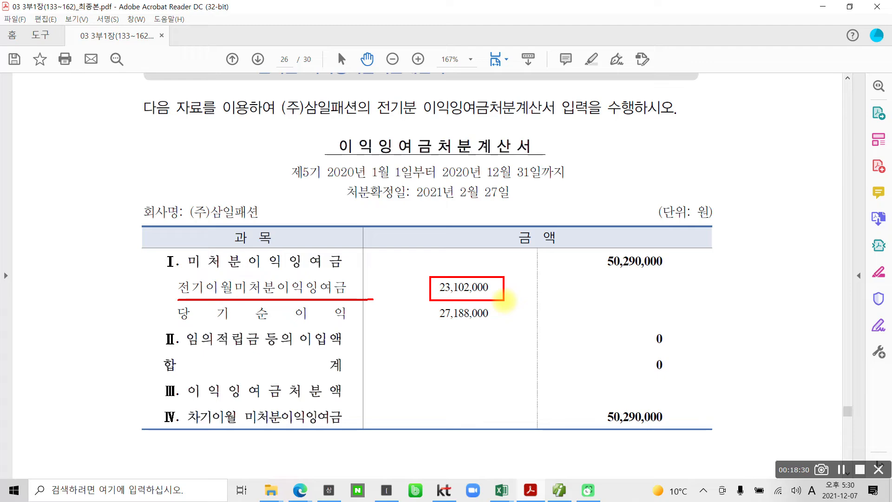
{"action": "left_click", "coordinate": [559, 490]}
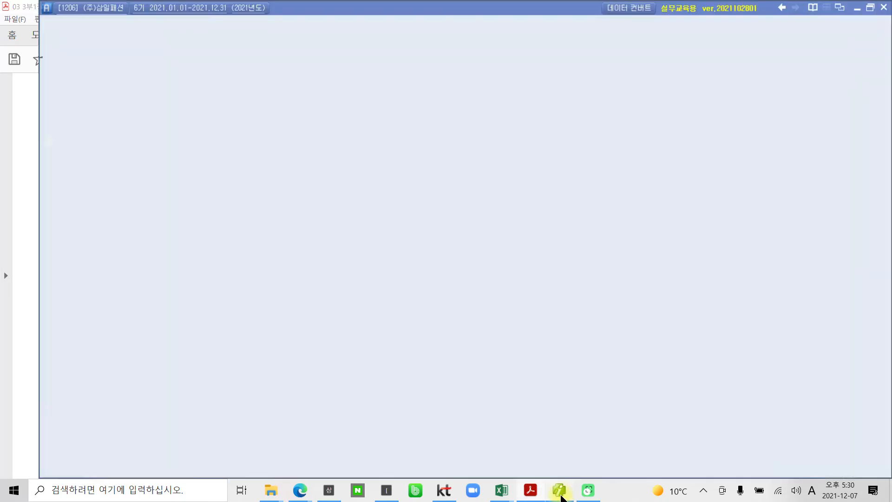
{"action": "left_click", "coordinate": [595, 135]}
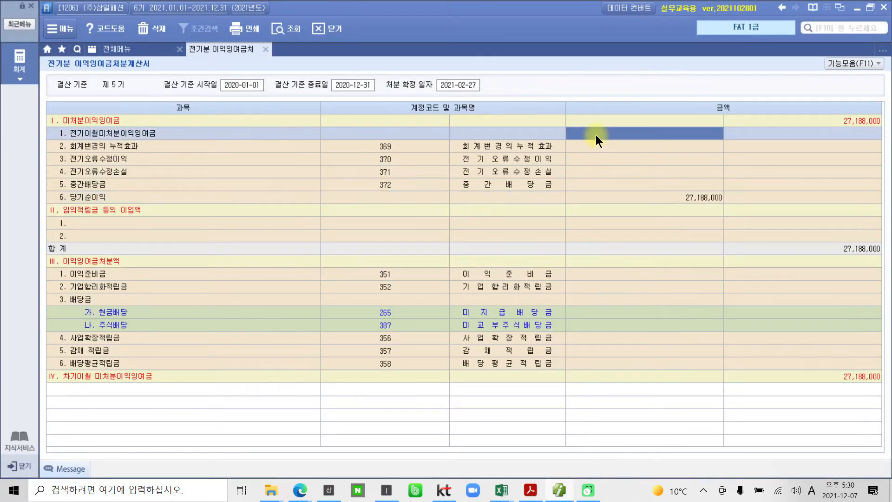
{"action": "type", "text": "23,102,000"}
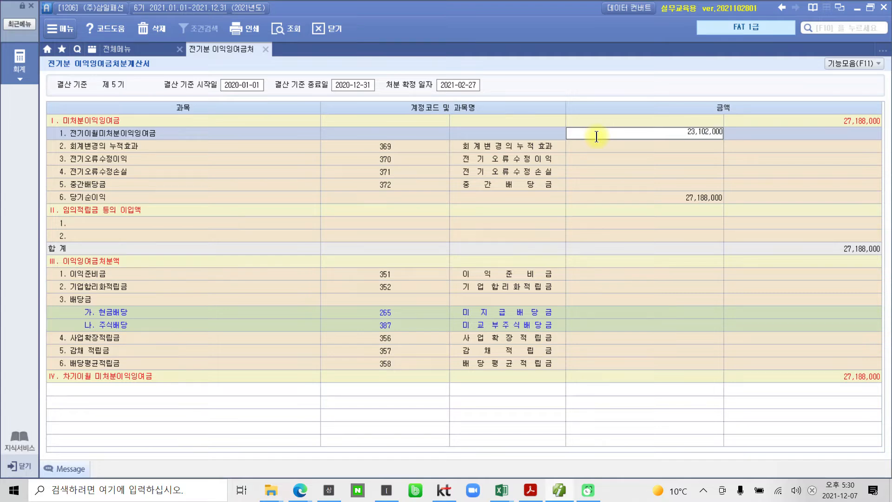
{"action": "key", "text": "Return"}
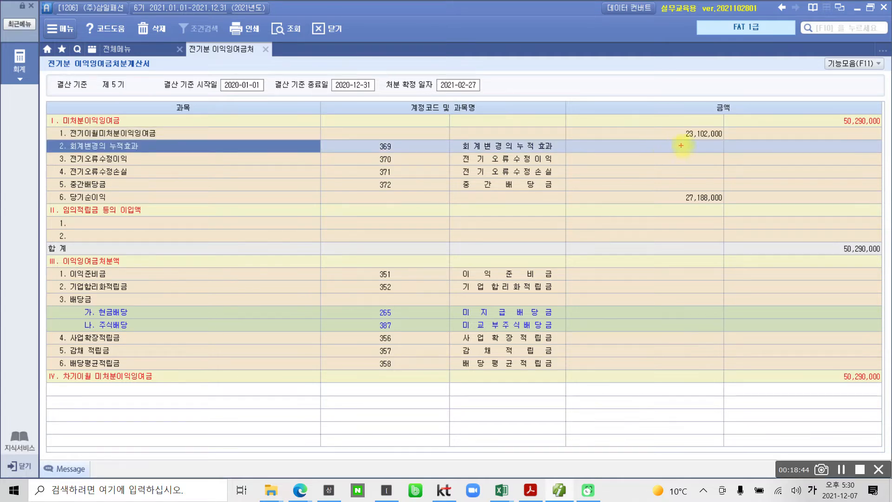
Examine the 미처분이익잉여금 total in relation to the 제5기 closing period
{"action": "left_click_drag", "start_coordinate": [758, 109], "coordinate": [891, 135]}
{"action": "mouse_move", "coordinate": [147, 99]}
{"action": "left_mouse_down"}
{"action": "mouse_move", "coordinate": [134, 65]}
{"action": "mouse_move", "coordinate": [145, 90]}
{"action": "left_mouse_up"}
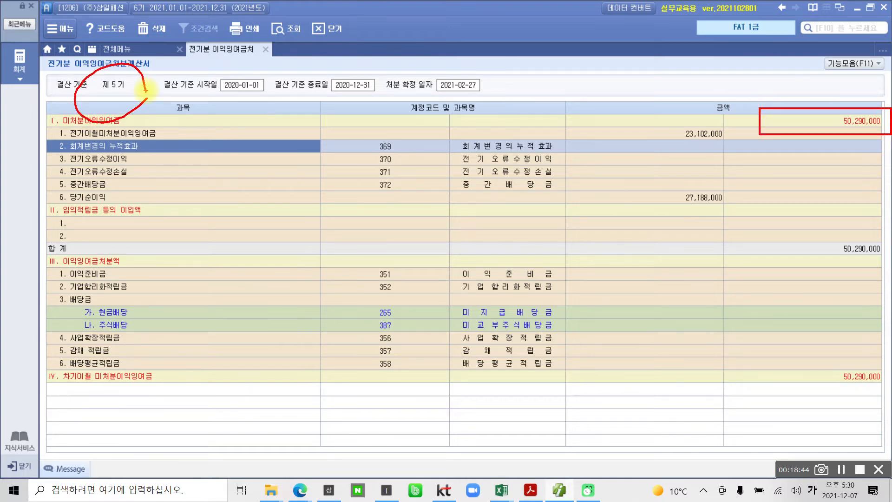
{"action": "mouse_move", "coordinate": [146, 90]}
{"action": "left_mouse_down"}
{"action": "mouse_move", "coordinate": [338, 84]}
{"action": "mouse_move", "coordinate": [765, 114]}
{"action": "mouse_move", "coordinate": [745, 100]}
{"action": "left_mouse_up"}
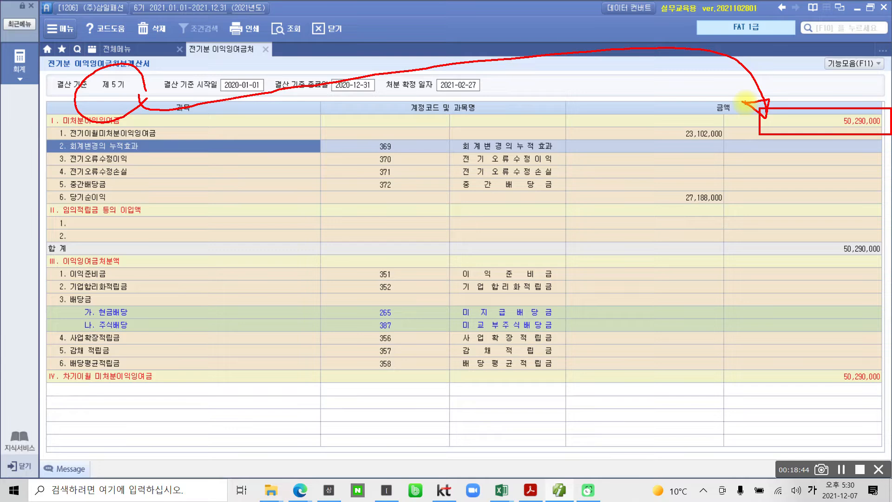
Examine the 이익준비금 and 배당금 amount lines in the 이익잉여금처분액 section of the 제5기 statement
{"action": "mouse_move", "coordinate": [576, 301]}
{"action": "left_mouse_down"}
{"action": "mouse_move", "coordinate": [621, 338]}
{"action": "mouse_move", "coordinate": [726, 342]}
{"action": "mouse_move", "coordinate": [677, 308]}
{"action": "mouse_move", "coordinate": [604, 307]}
{"action": "left_mouse_up"}
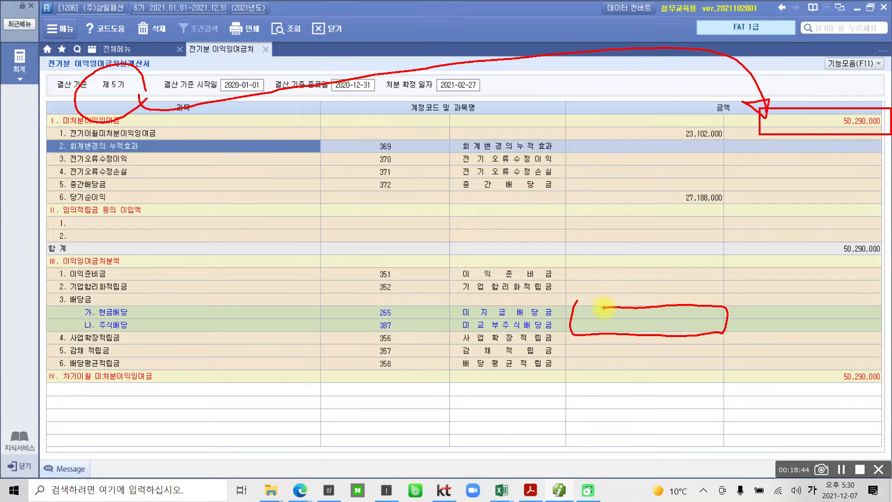
{"action": "mouse_move", "coordinate": [584, 262]}
{"action": "left_mouse_down"}
{"action": "mouse_move", "coordinate": [580, 274]}
{"action": "mouse_move", "coordinate": [704, 288]}
{"action": "mouse_move", "coordinate": [722, 269]}
{"action": "mouse_move", "coordinate": [542, 269]}
{"action": "left_mouse_up"}
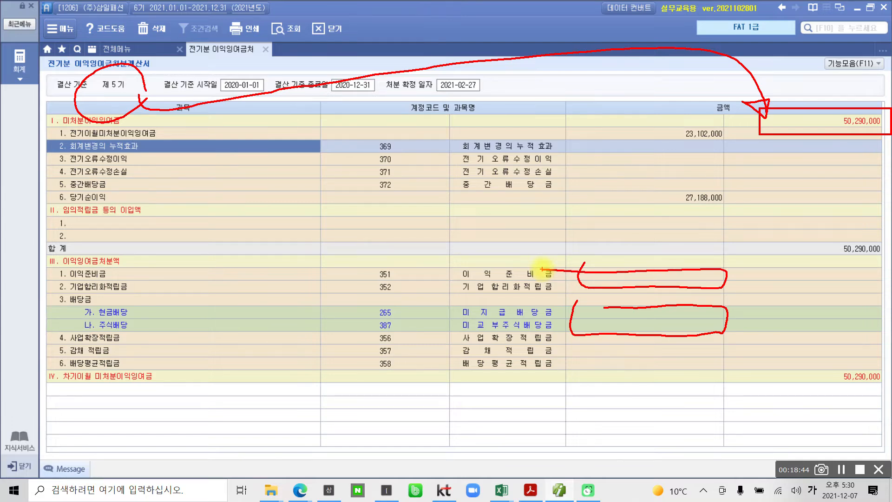
{"action": "left_click_drag", "start_coordinate": [216, 268], "coordinate": [196, 392]}
{"action": "mouse_move", "coordinate": [253, 268]}
{"action": "left_mouse_down"}
{"action": "mouse_move", "coordinate": [281, 330]}
{"action": "mouse_move", "coordinate": [300, 346]}
{"action": "left_mouse_up"}
{"action": "left_click_drag", "start_coordinate": [317, 278], "coordinate": [318, 320]}
{"action": "mouse_move", "coordinate": [330, 265]}
{"action": "left_mouse_down"}
{"action": "mouse_move", "coordinate": [325, 316]}
{"action": "mouse_move", "coordinate": [354, 334]}
{"action": "left_mouse_up"}
{"action": "mouse_move", "coordinate": [301, 361]}
{"action": "left_mouse_down"}
{"action": "mouse_move", "coordinate": [329, 371]}
{"action": "mouse_move", "coordinate": [343, 395]}
{"action": "left_mouse_up"}
{"action": "mouse_move", "coordinate": [371, 353]}
{"action": "left_mouse_down"}
{"action": "mouse_move", "coordinate": [367, 377]}
{"action": "mouse_move", "coordinate": [386, 344]}
{"action": "left_mouse_up"}
{"action": "mouse_move", "coordinate": [393, 385]}
{"action": "left_mouse_down"}
{"action": "mouse_move", "coordinate": [408, 385]}
{"action": "mouse_move", "coordinate": [395, 400]}
{"action": "left_mouse_up"}
{"action": "mouse_move", "coordinate": [571, 253]}
{"action": "left_mouse_down"}
{"action": "mouse_move", "coordinate": [687, 396]}
{"action": "mouse_move", "coordinate": [669, 269]}
{"action": "mouse_move", "coordinate": [583, 263]}
{"action": "left_mouse_up"}
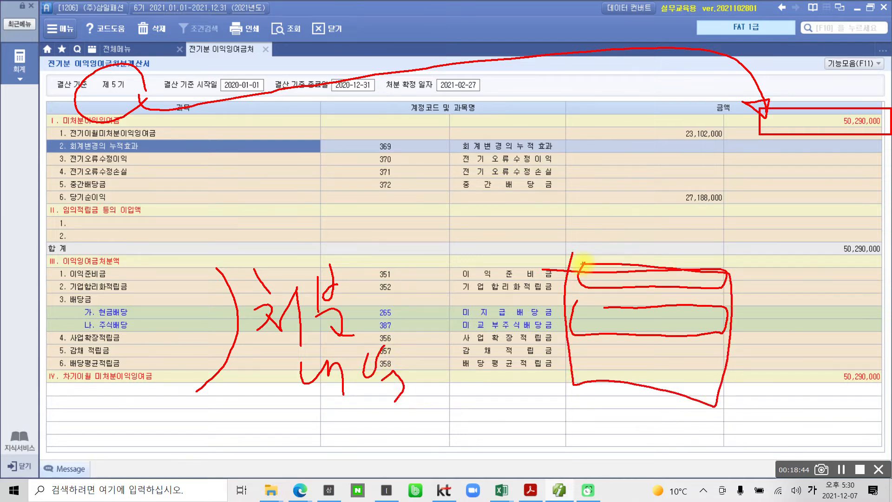
{"action": "key", "text": "Escape"}
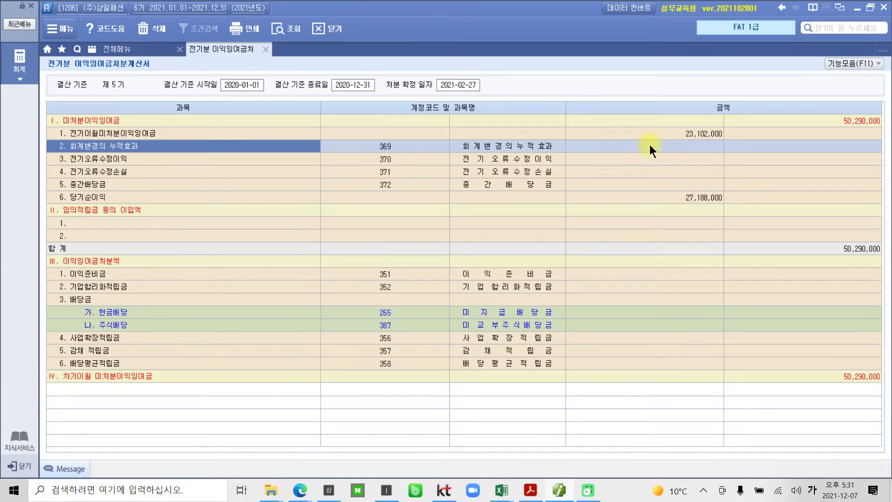
{"action": "left_click", "coordinate": [590, 273]}
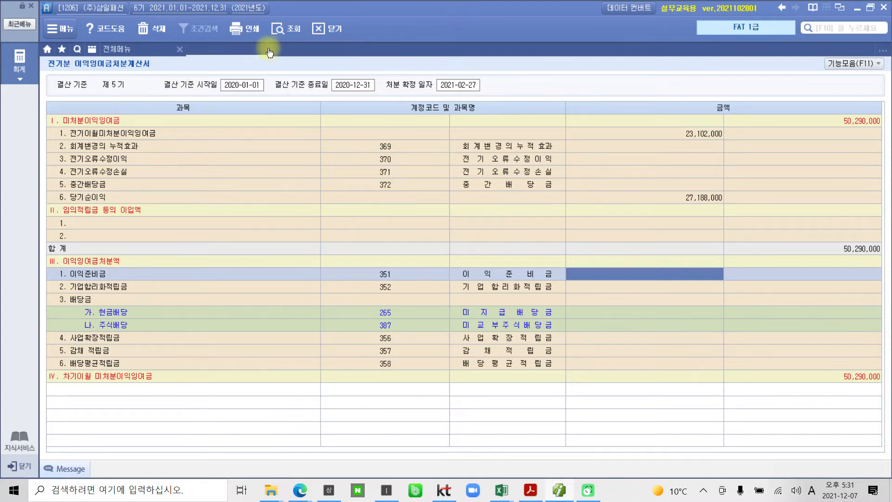
Close 전기분 이익잉여금처분계산서 and go to its worked example screen in the PDF
{"action": "left_click", "coordinate": [267, 49]}
{"action": "left_click", "coordinate": [530, 490]}
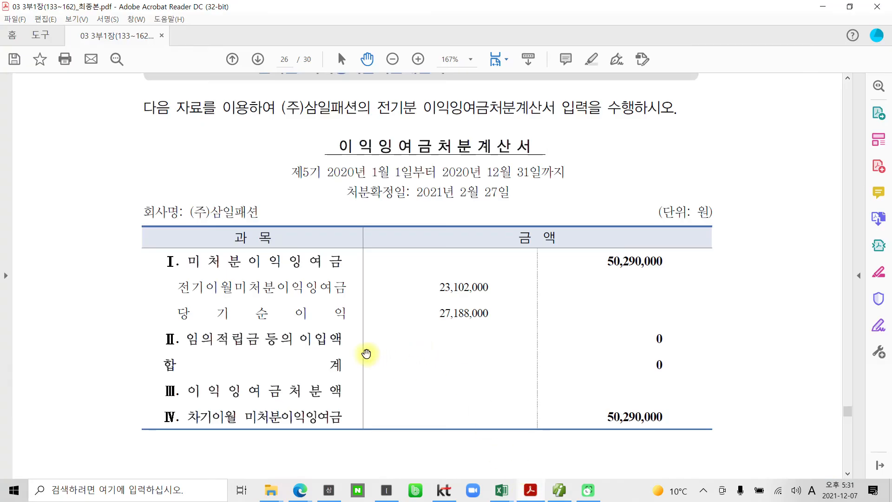
{"action": "scroll", "coordinate": [366, 354], "scroll_direction": "down", "scroll_amount": 2}
{"action": "scroll", "coordinate": [408, 398], "scroll_direction": "down", "scroll_amount": 2}
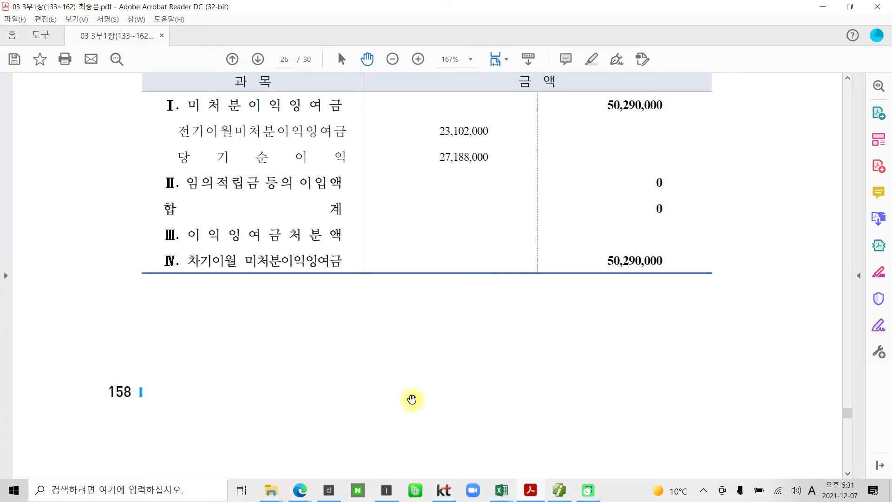
{"action": "scroll", "coordinate": [446, 408], "scroll_direction": "down", "scroll_amount": 12}
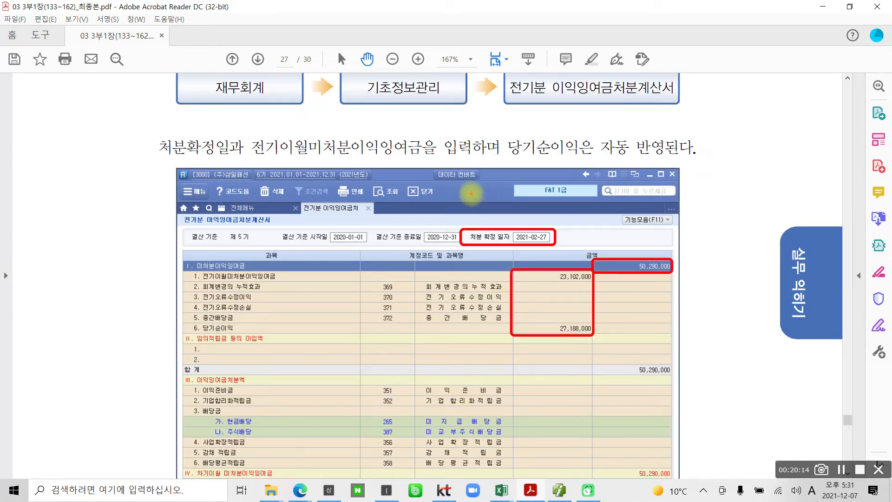
Examine the 처분 확정 일자, 전기이월미처분이익잉여금 and 당기순이익 entries in the PDF's example screen
{"action": "left_click_drag", "start_coordinate": [453, 212], "coordinate": [517, 199]}
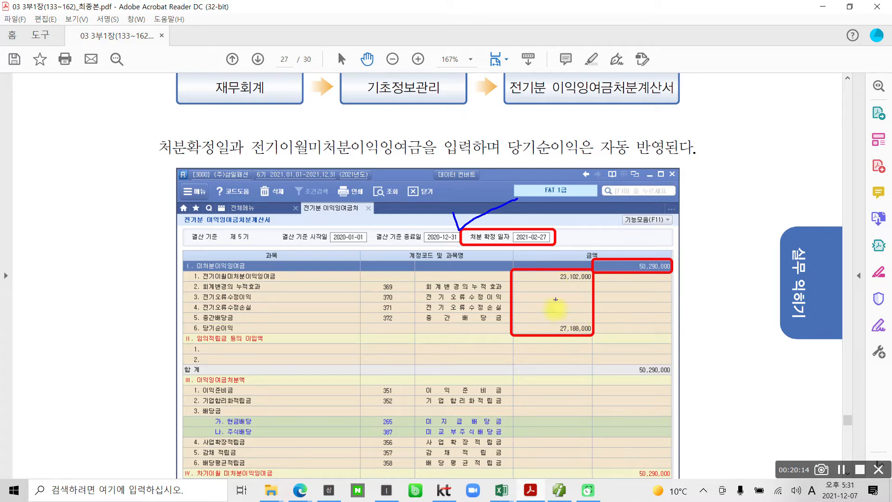
{"action": "mouse_move", "coordinate": [566, 318]}
{"action": "left_mouse_down"}
{"action": "mouse_move", "coordinate": [557, 345]}
{"action": "mouse_move", "coordinate": [593, 331]}
{"action": "mouse_move", "coordinate": [564, 311]}
{"action": "left_mouse_up"}
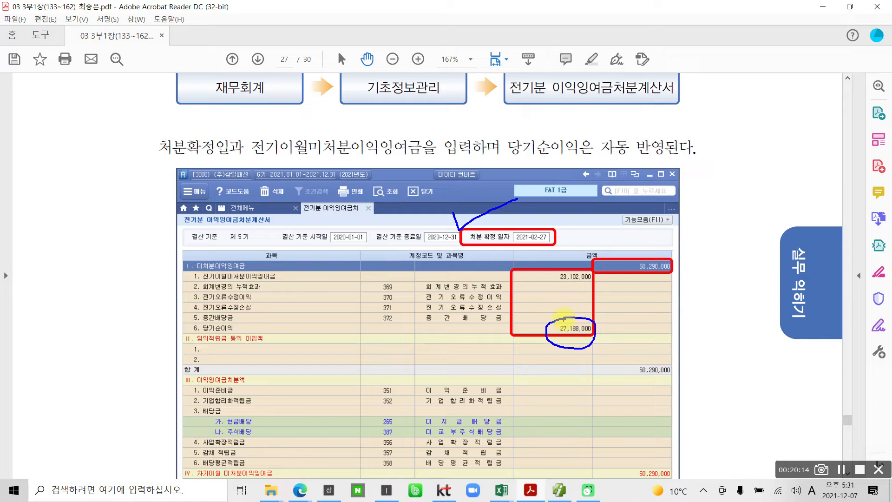
{"action": "mouse_move", "coordinate": [539, 269]}
{"action": "left_mouse_down"}
{"action": "mouse_move", "coordinate": [537, 281]}
{"action": "mouse_move", "coordinate": [550, 269]}
{"action": "left_mouse_up"}
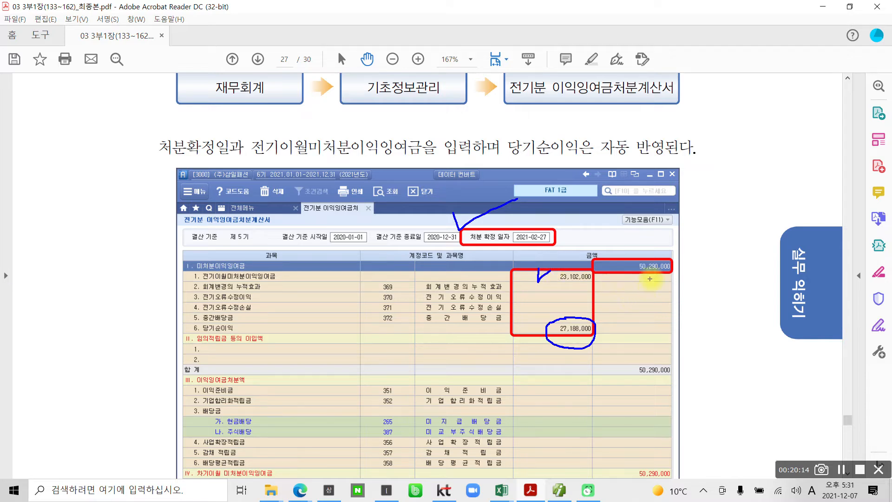
{"action": "key", "text": "Escape"}
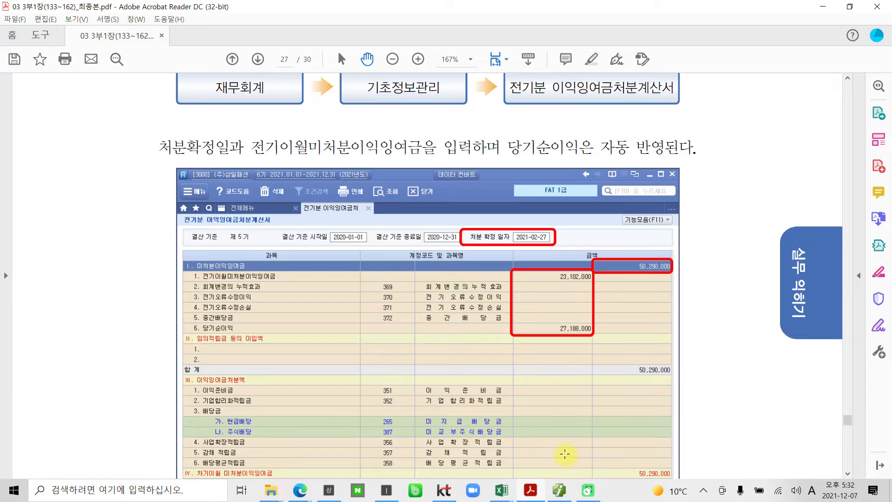
Read the 수행 tip in the PDF about matching 미처분이익잉여금 with 375.이월이익잉여금 of the prior-period balance sheet
{"action": "scroll", "coordinate": [560, 462], "scroll_direction": "down", "scroll_amount": 5}
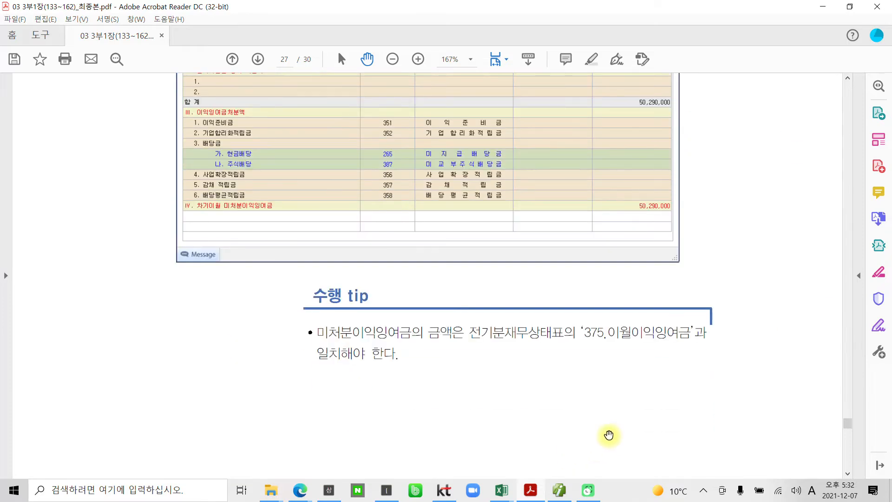
{"action": "key", "text": "ctrl+2"}
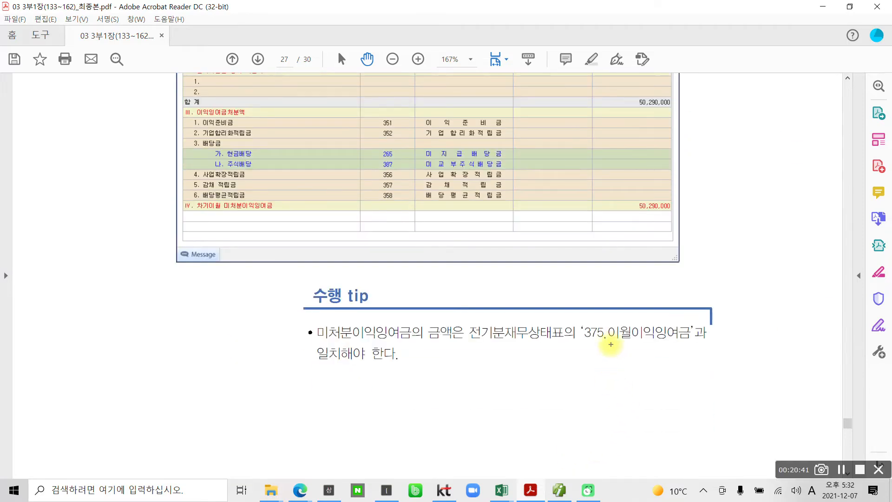
{"action": "left_click_drag", "start_coordinate": [607, 344], "coordinate": [700, 345]}
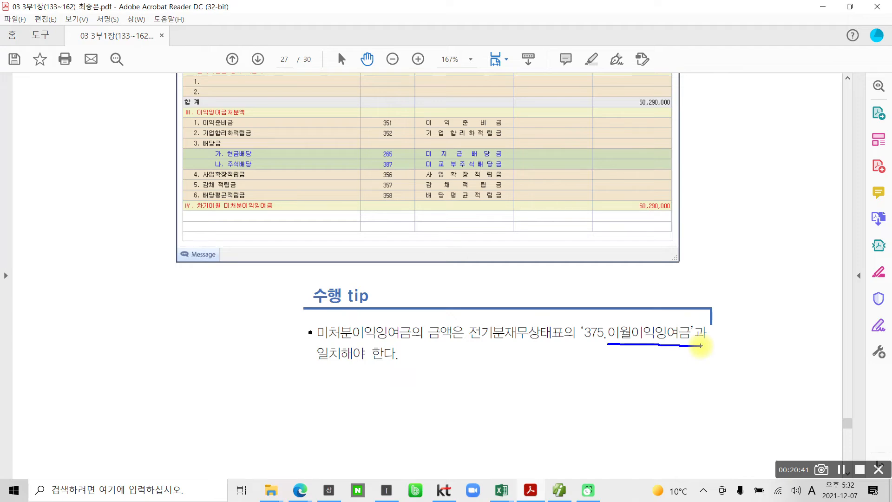
{"action": "scroll", "coordinate": [588, 378], "scroll_direction": "down", "scroll_amount": 3}
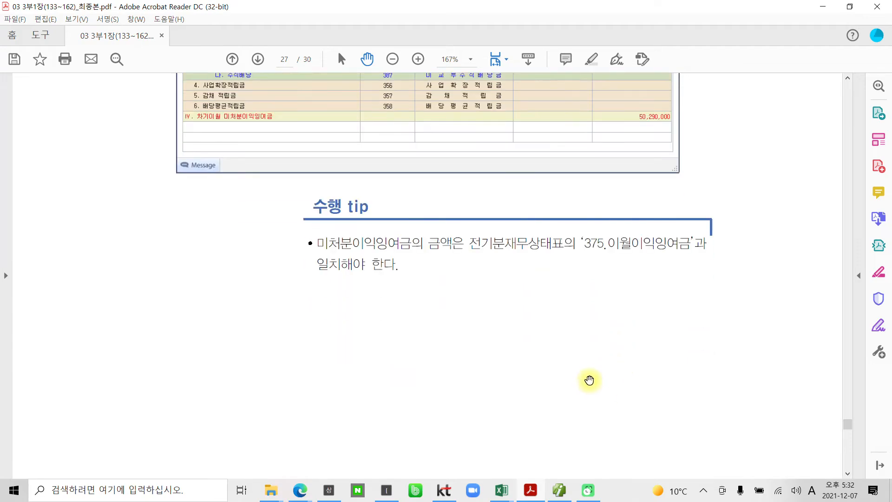
Highlight the word 거래처별 in the section 06 heading 거래처별 초기이월 of the PDF
{"action": "scroll", "coordinate": [589, 380], "scroll_direction": "down", "scroll_amount": 15}
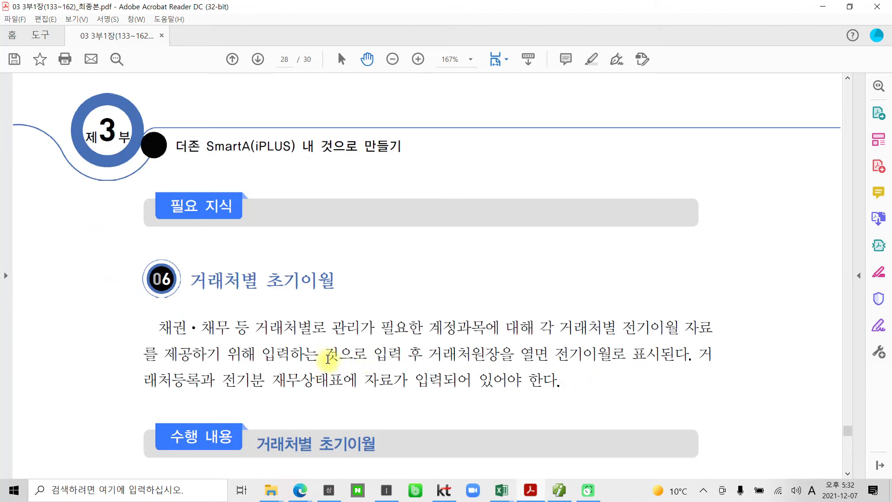
{"action": "scroll", "coordinate": [327, 358], "scroll_direction": "down", "scroll_amount": 3}
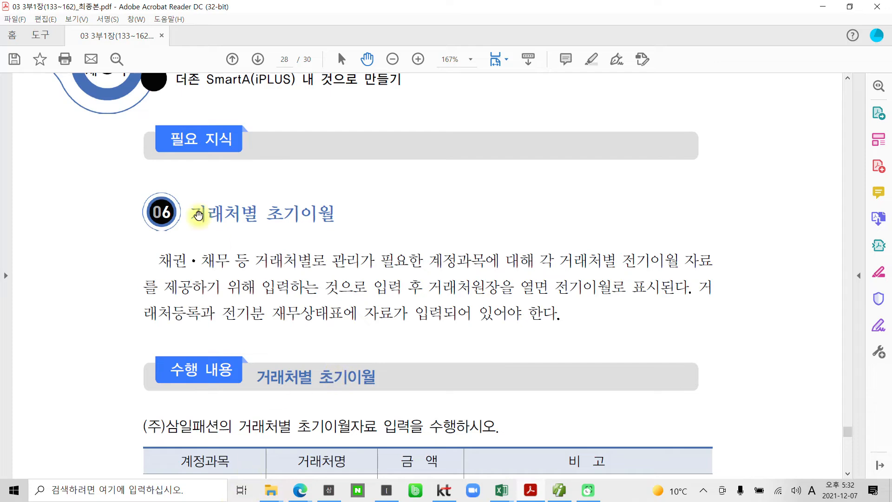
{"action": "scroll", "coordinate": [219, 230], "scroll_direction": "down", "scroll_amount": 2}
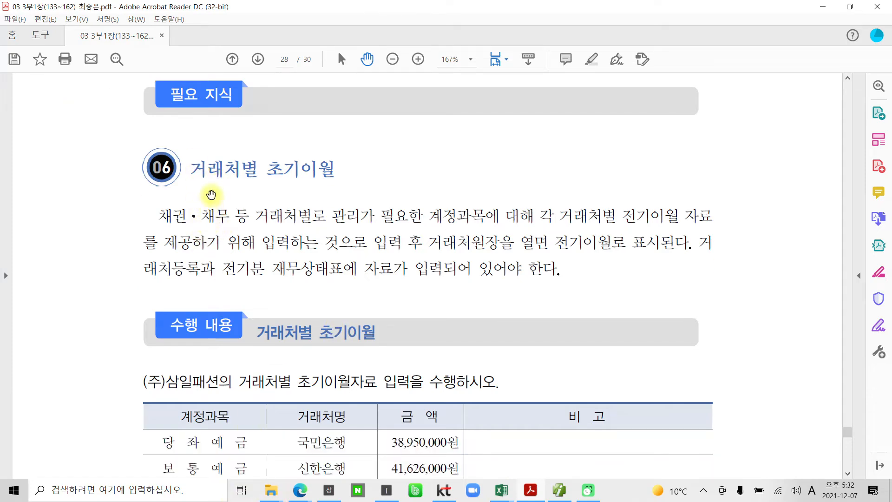
{"action": "left_click_drag", "start_coordinate": [192, 168], "coordinate": [254, 167]}
{"action": "right_click", "coordinate": [254, 167]}
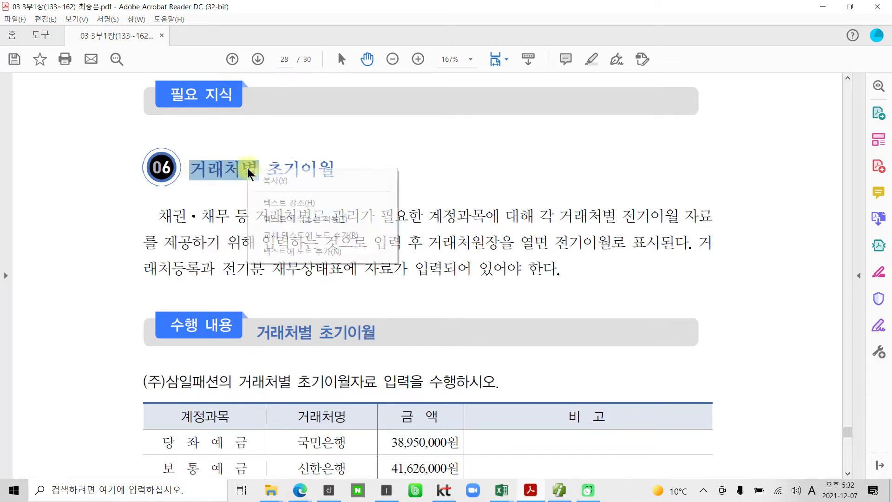
{"action": "left_click", "coordinate": [292, 194]}
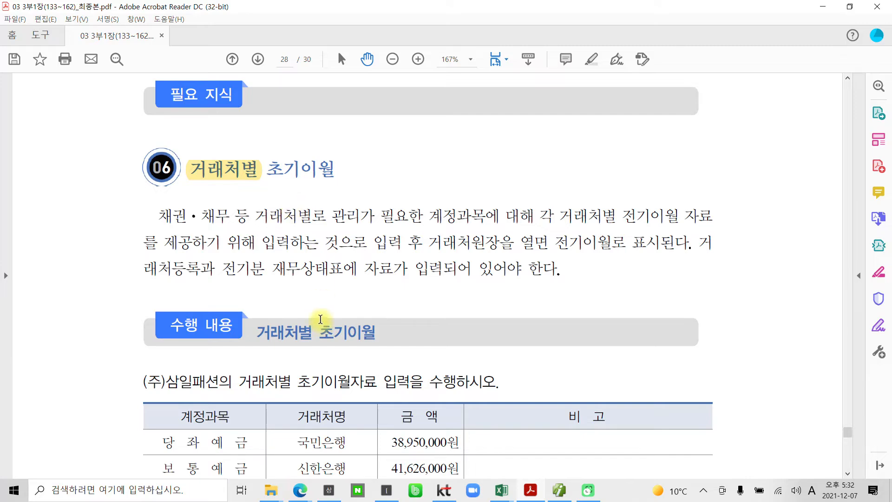
Examine the accounts, 거래처명 and amounts in the PDF's 거래처별 초기이월 table for (주)삼일패션
{"action": "scroll", "coordinate": [321, 319], "scroll_direction": "down", "scroll_amount": 3}
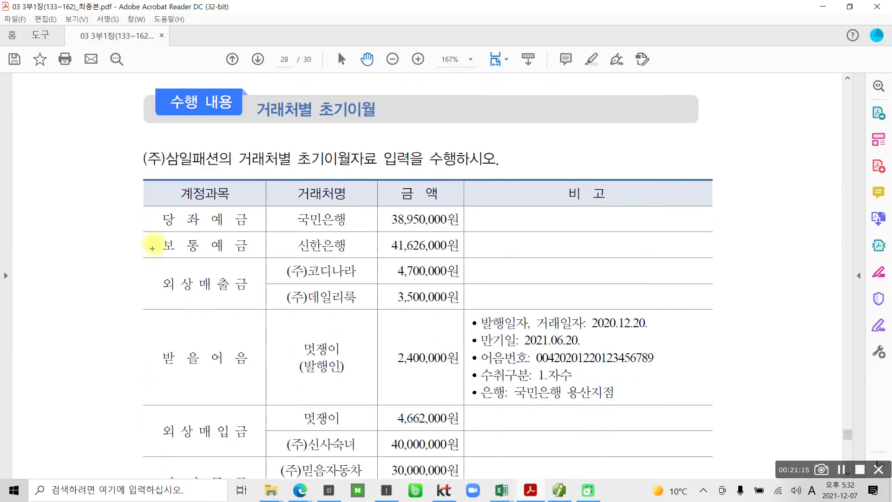
{"action": "left_click_drag", "start_coordinate": [159, 204], "coordinate": [246, 226]}
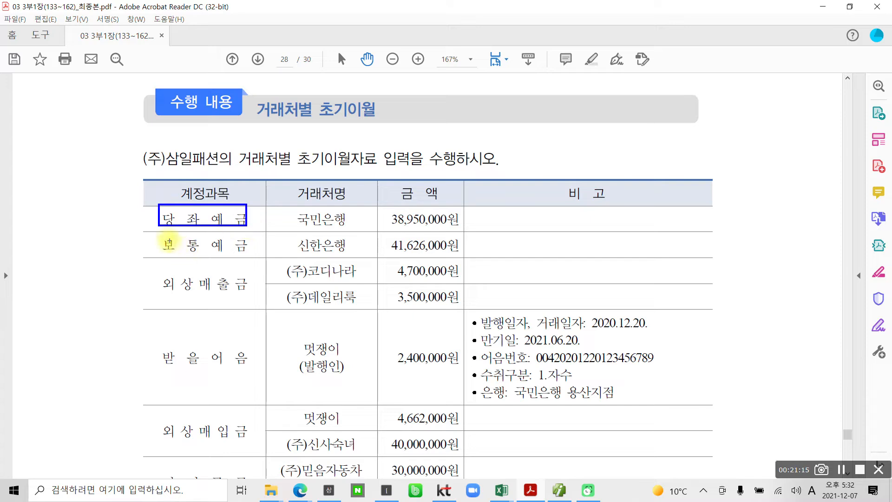
{"action": "left_click_drag", "start_coordinate": [160, 238], "coordinate": [244, 253]}
{"action": "left_click_drag", "start_coordinate": [161, 272], "coordinate": [250, 294]}
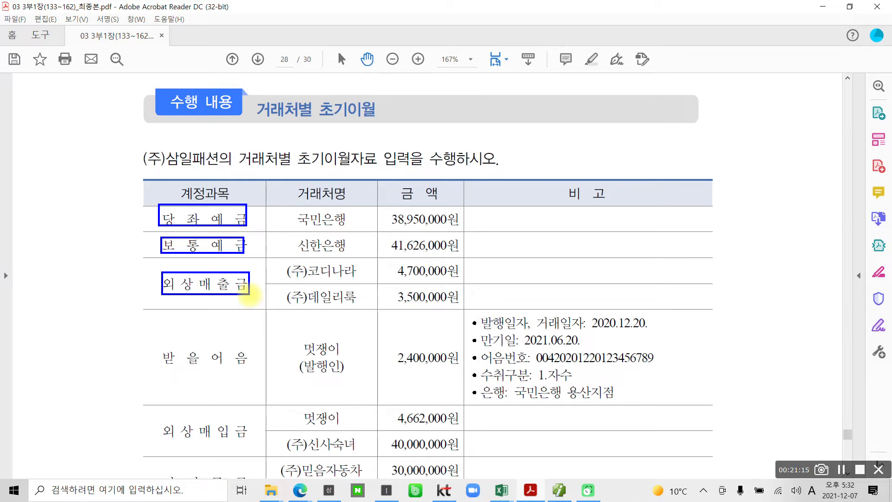
{"action": "left_click_drag", "start_coordinate": [141, 195], "coordinate": [158, 206]}
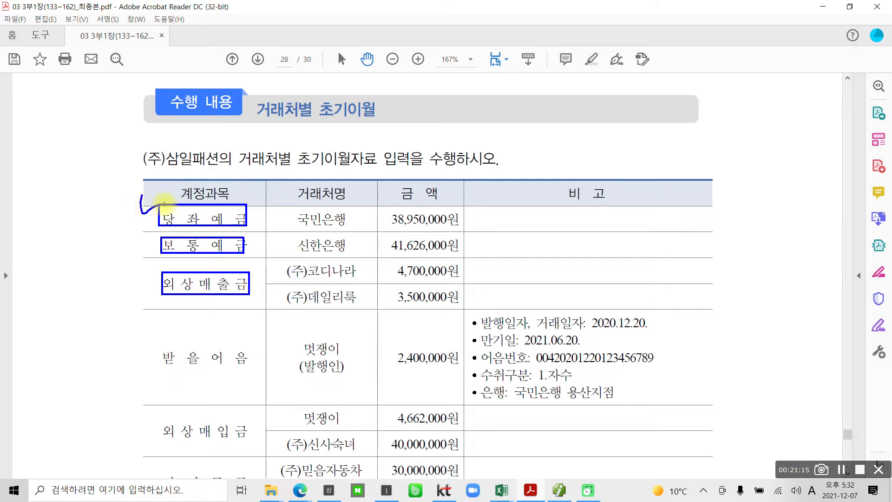
{"action": "left_click_drag", "start_coordinate": [140, 236], "coordinate": [158, 243]}
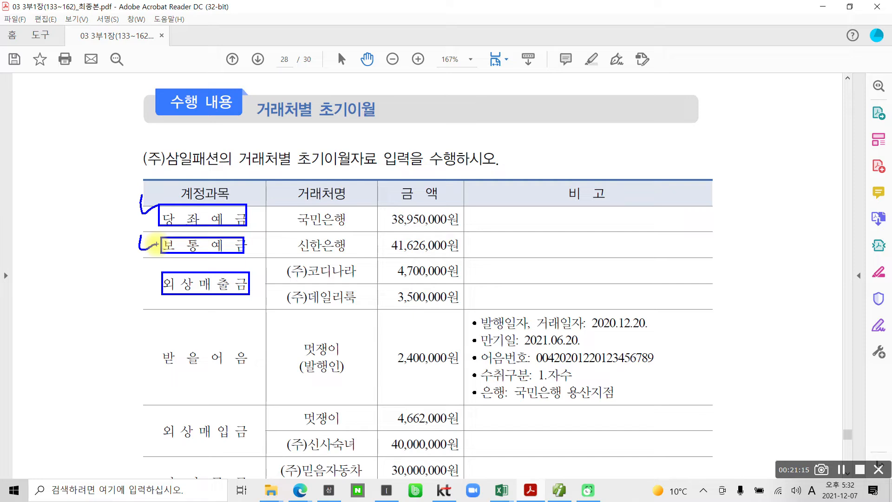
{"action": "left_click_drag", "start_coordinate": [299, 175], "coordinate": [293, 200]}
{"action": "left_click_drag", "start_coordinate": [360, 177], "coordinate": [356, 212]}
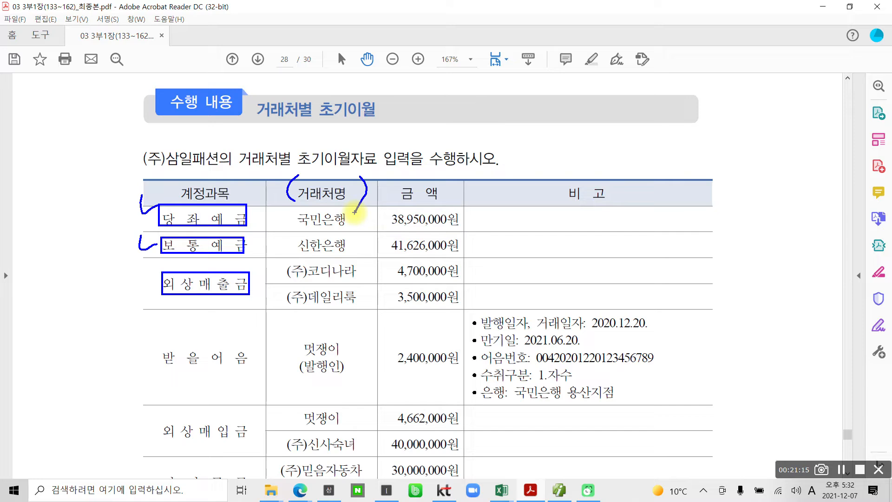
{"action": "mouse_move", "coordinate": [155, 344]}
{"action": "left_mouse_down"}
{"action": "mouse_move", "coordinate": [150, 374]}
{"action": "mouse_move", "coordinate": [258, 371]}
{"action": "mouse_move", "coordinate": [178, 348]}
{"action": "left_mouse_up"}
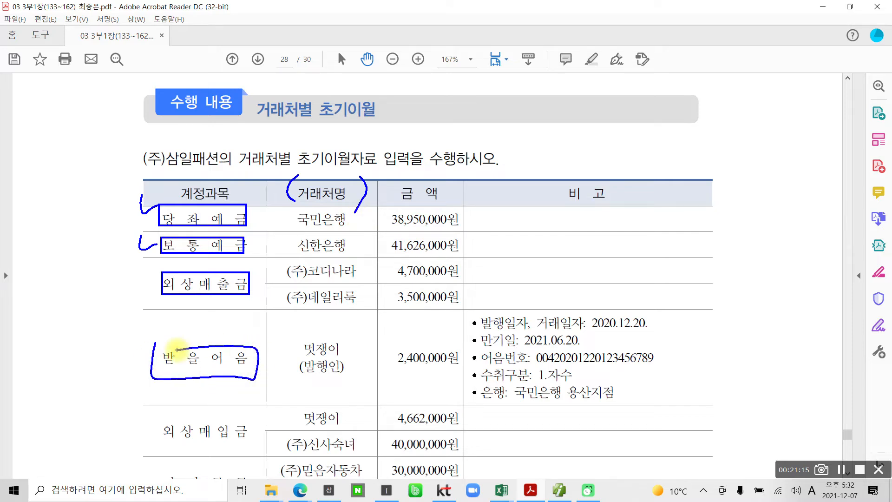
{"action": "left_click_drag", "start_coordinate": [184, 445], "coordinate": [255, 450]}
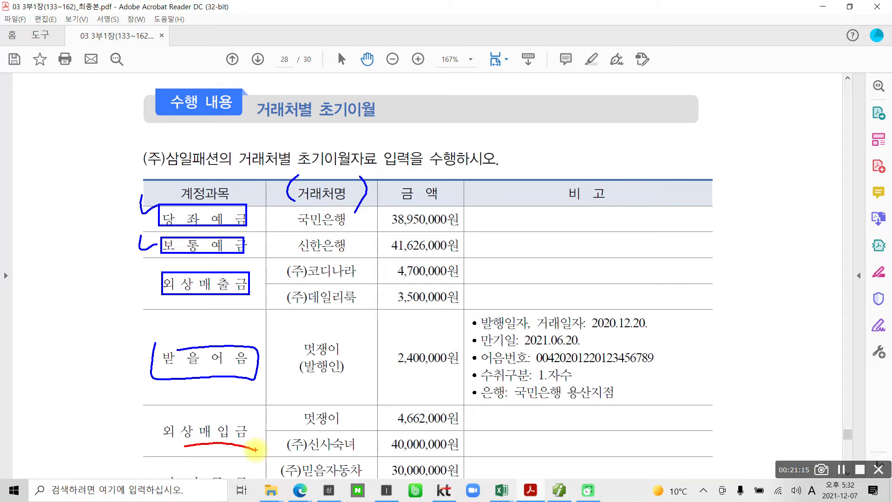
{"action": "mouse_move", "coordinate": [271, 86]}
{"action": "left_mouse_down"}
{"action": "mouse_move", "coordinate": [341, 139]}
{"action": "mouse_move", "coordinate": [286, 84]}
{"action": "left_mouse_up"}
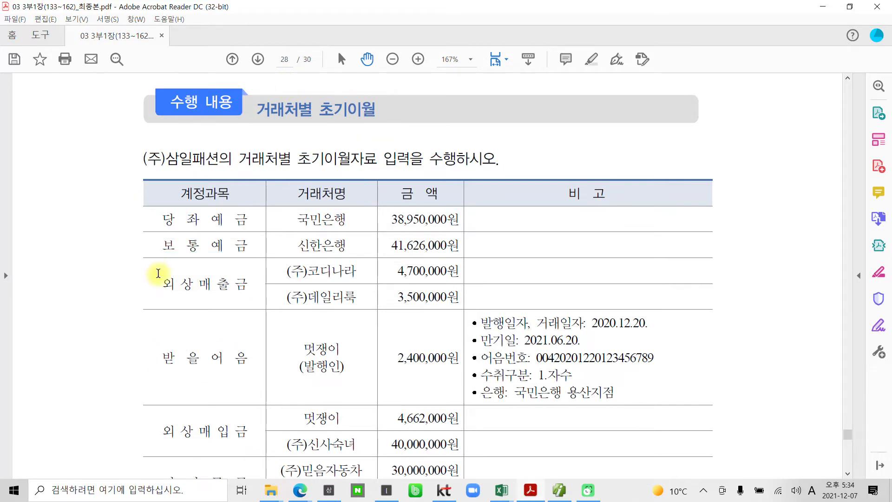
{"action": "scroll", "coordinate": [186, 297], "scroll_direction": "down", "scroll_amount": 5}
{"action": "scroll", "coordinate": [414, 338], "scroll_direction": "down", "scroll_amount": 3}
{"action": "scroll", "coordinate": [412, 339], "scroll_direction": "up", "scroll_amount": 6}
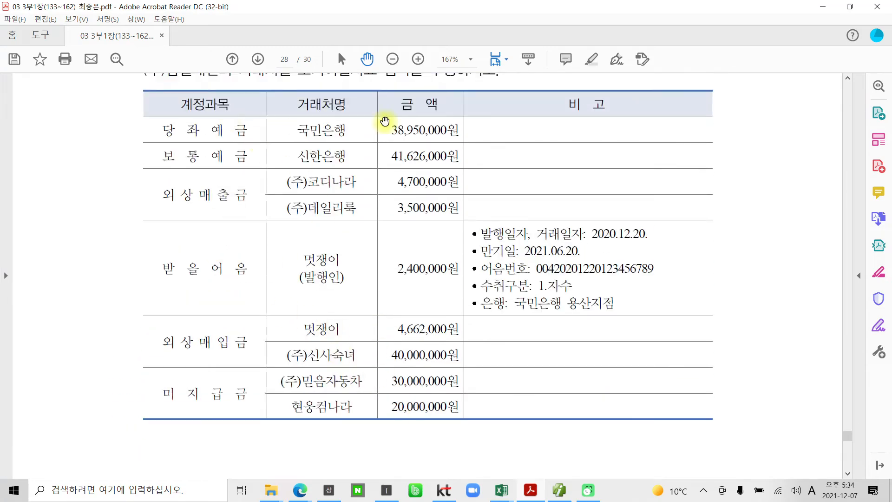
Switch to SmartA and open 거래처별초기이월 from the 기초정보관리 group
{"action": "left_click", "coordinate": [559, 490]}
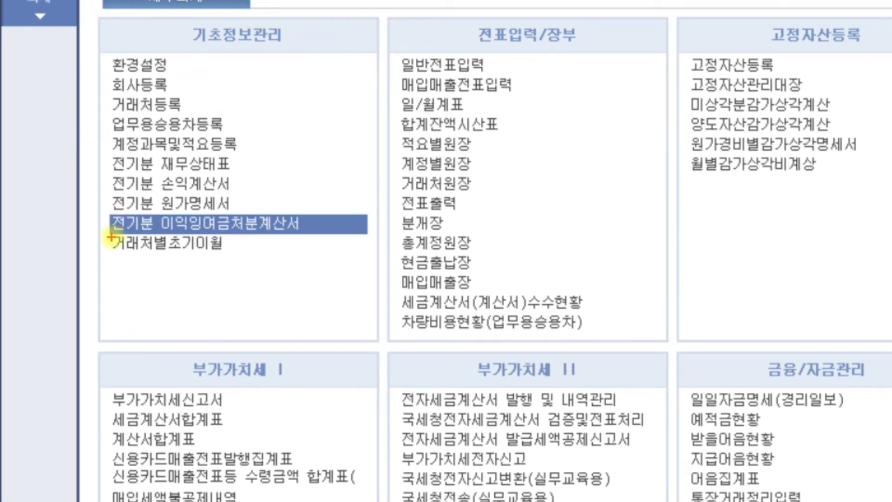
{"action": "left_click_drag", "start_coordinate": [93, 233], "coordinate": [278, 269]}
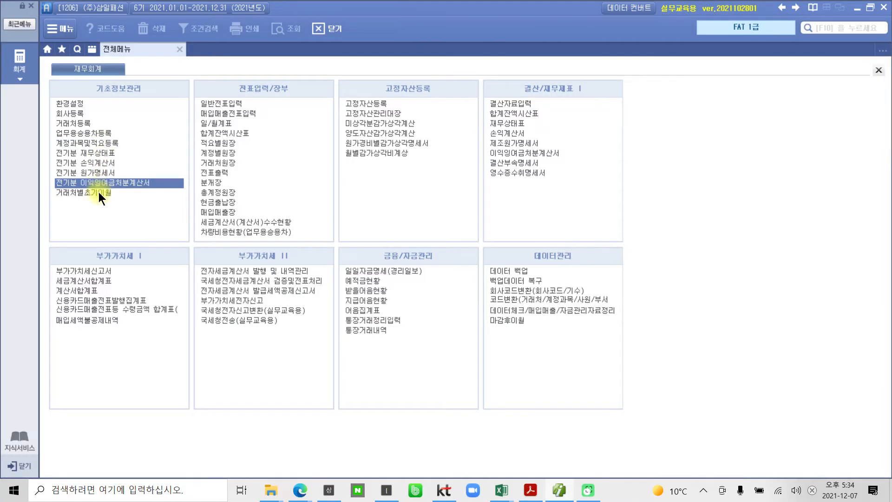
{"action": "left_click", "coordinate": [99, 192]}
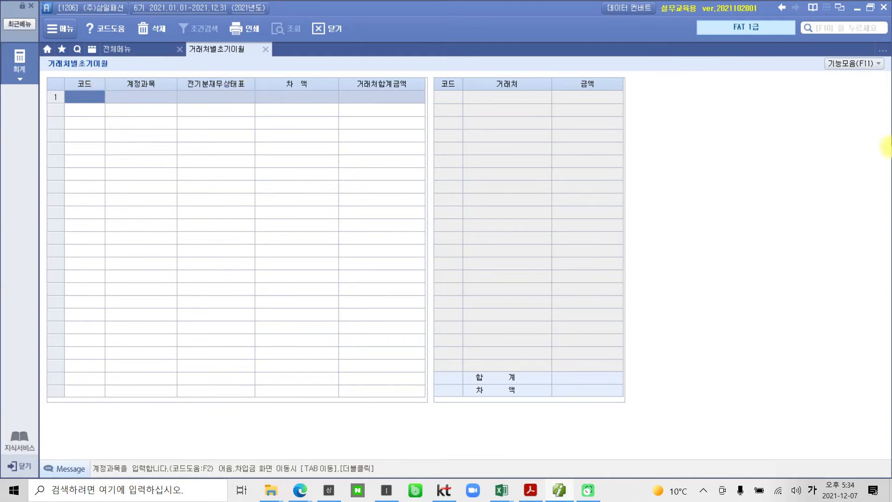
Load the account balances from 전기분 재무상태표 into 거래처별초기이월 and confirm the import
{"action": "left_click_drag", "start_coordinate": [851, 71], "coordinate": [834, 139]}
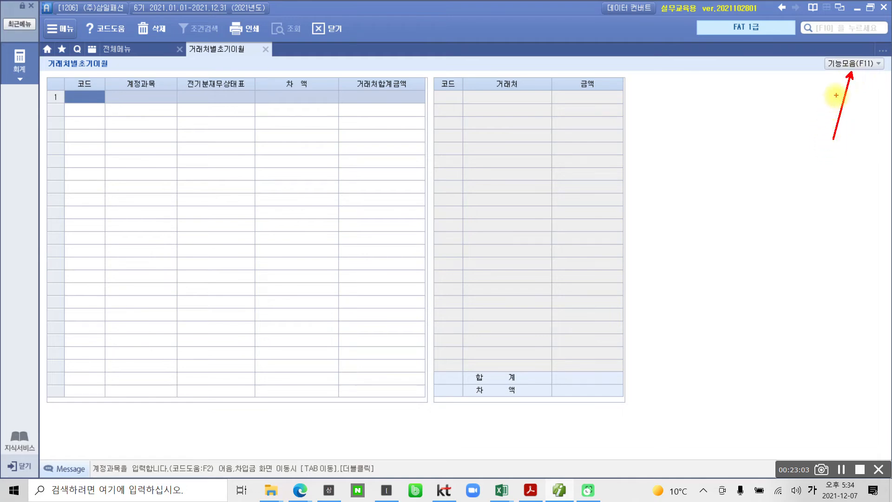
{"action": "left_click", "coordinate": [852, 64]}
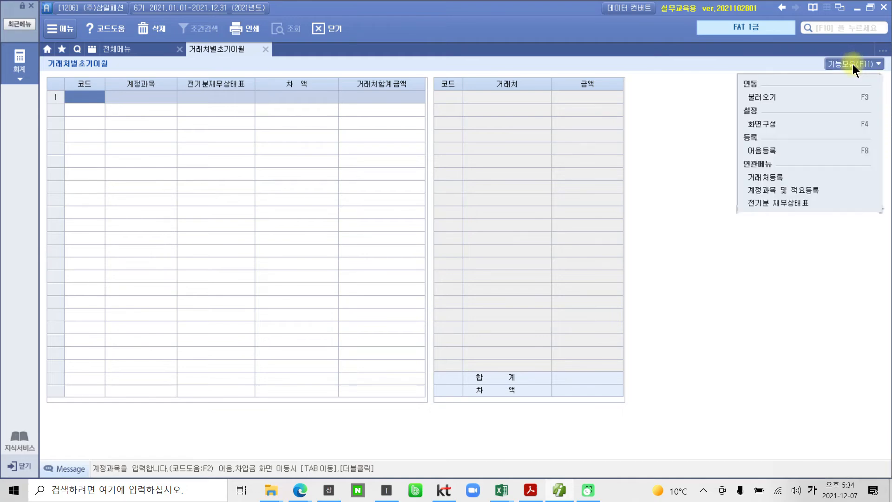
{"action": "left_click", "coordinate": [762, 97]}
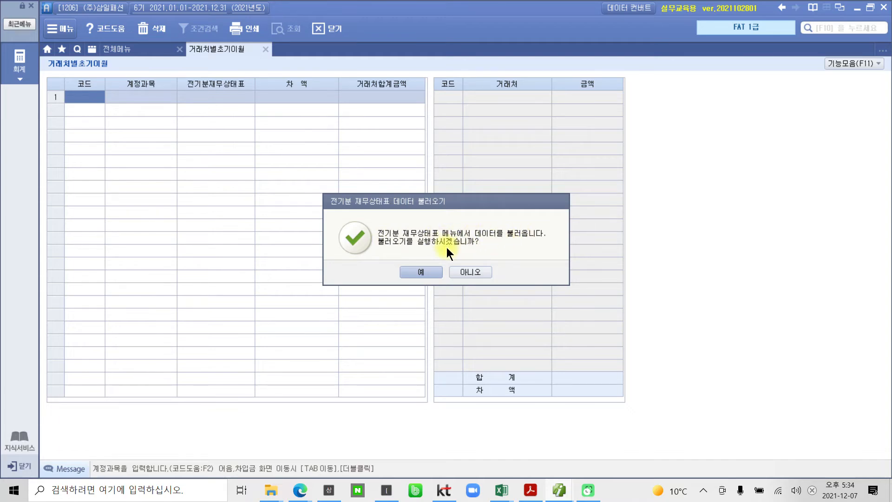
{"action": "left_click", "coordinate": [420, 272]}
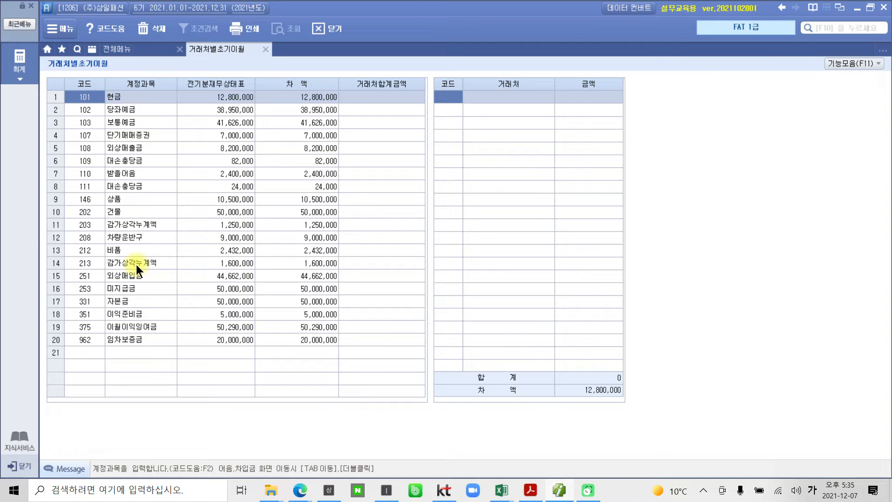
Look up 국민 in the 거래처 code help and assign 국민은행(당좌) to the 당좌예금 account, as given in the PDF
{"action": "left_click", "coordinate": [135, 108]}
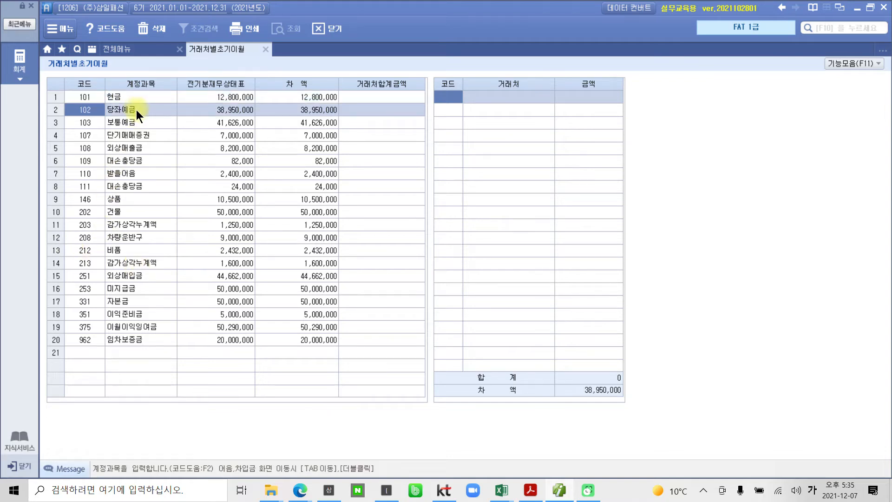
{"action": "left_click", "coordinate": [451, 95]}
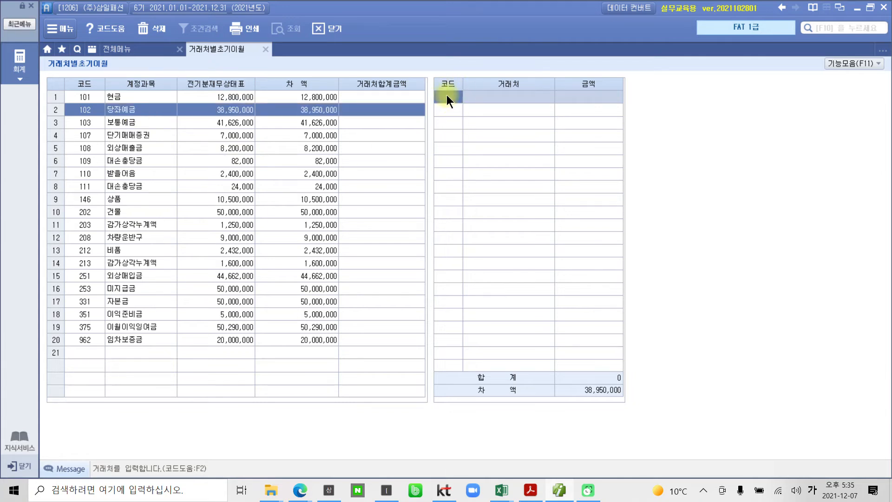
{"action": "key", "text": "F2"}
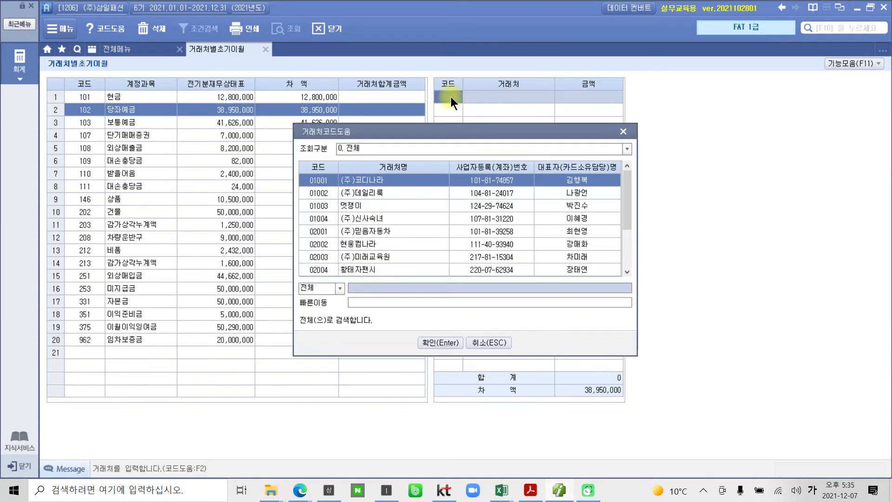
{"action": "left_click_drag", "start_coordinate": [462, 131], "coordinate": [478, 117]}
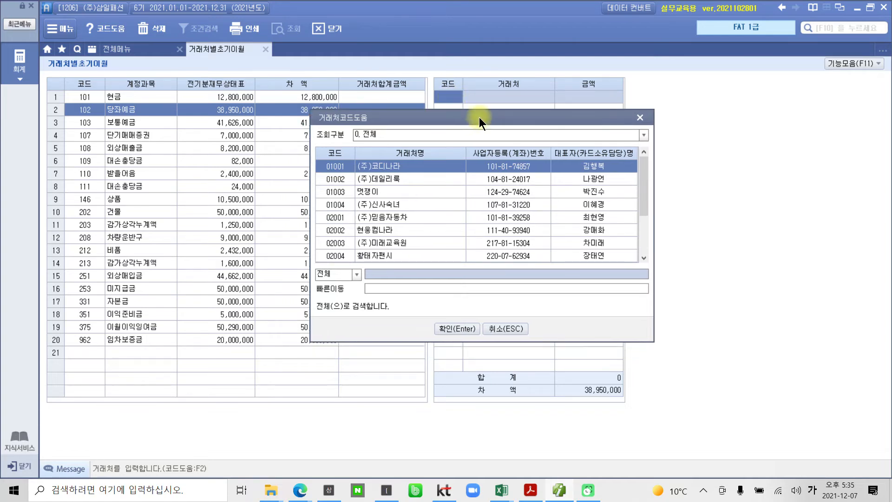
{"action": "left_click", "coordinate": [530, 490]}
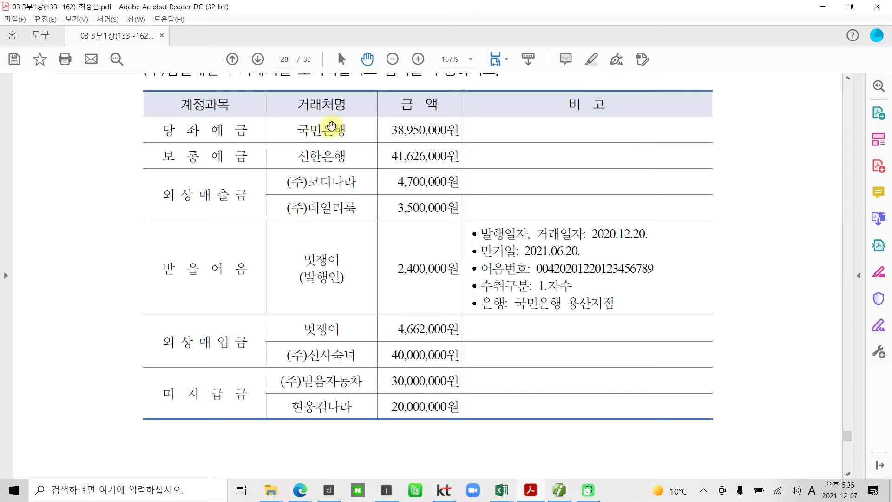
{"action": "left_click", "coordinate": [529, 490]}
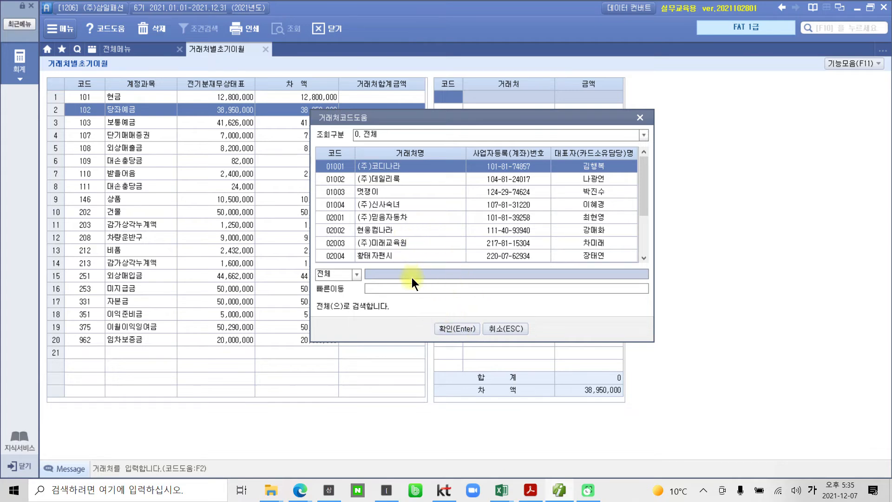
{"action": "type", "text": "국ㅁㅣ"}
{"action": "key", "text": "Return"}
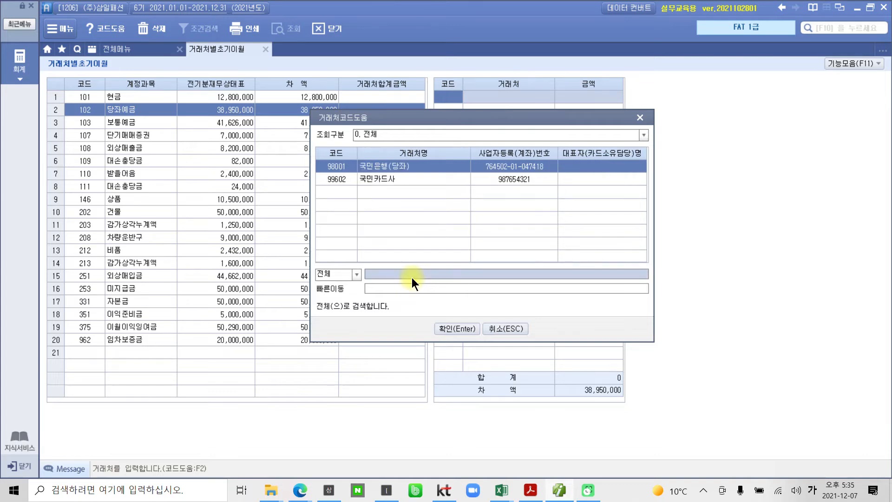
{"action": "key", "text": "Return"}
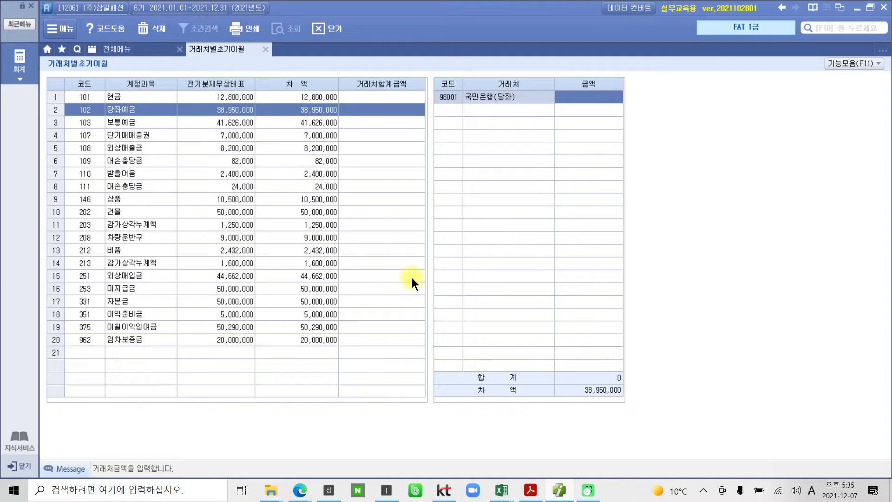
Enter 38,950,000 as the 국민은행(당좌) amount under 당좌예금 and check the remaining 차액
{"action": "mouse_move", "coordinate": [614, 71]}
{"action": "left_mouse_down"}
{"action": "mouse_move", "coordinate": [541, 99]}
{"action": "mouse_move", "coordinate": [650, 65]}
{"action": "mouse_move", "coordinate": [623, 59]}
{"action": "left_mouse_up"}
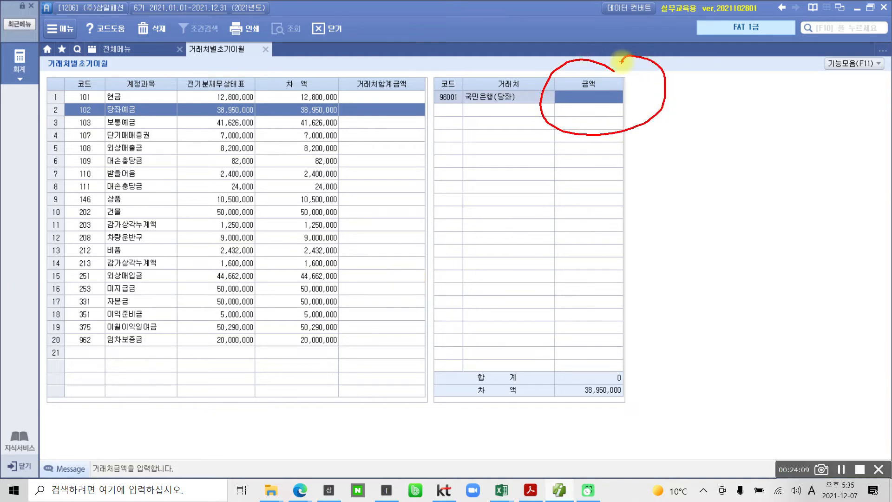
{"action": "key", "text": "Escape"}
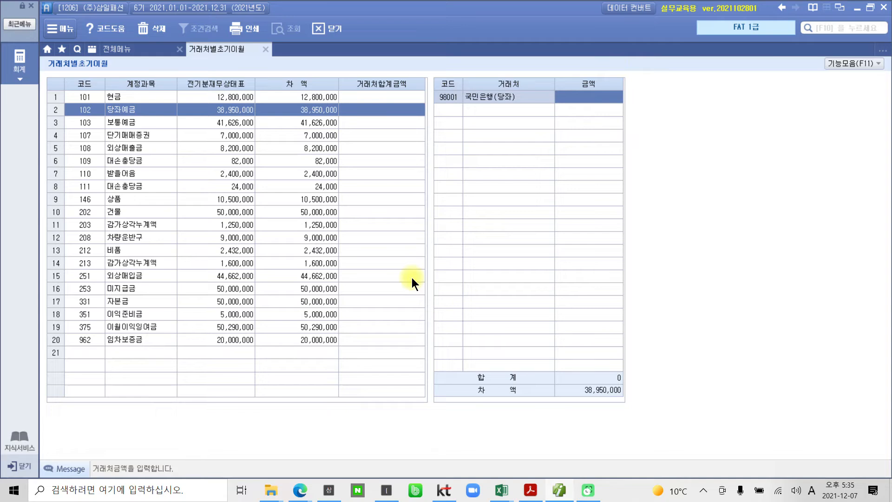
{"action": "type", "text": "38950000"}
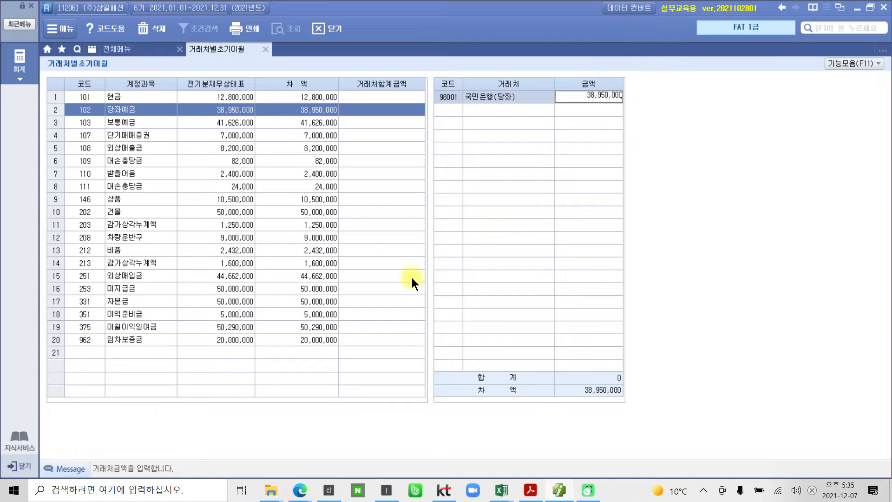
{"action": "key", "text": "Return"}
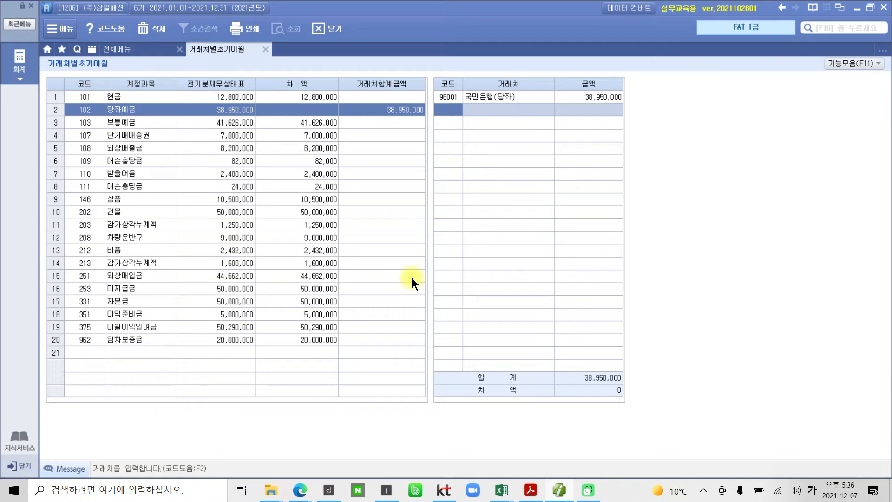
{"action": "key", "text": "ctrl+2"}
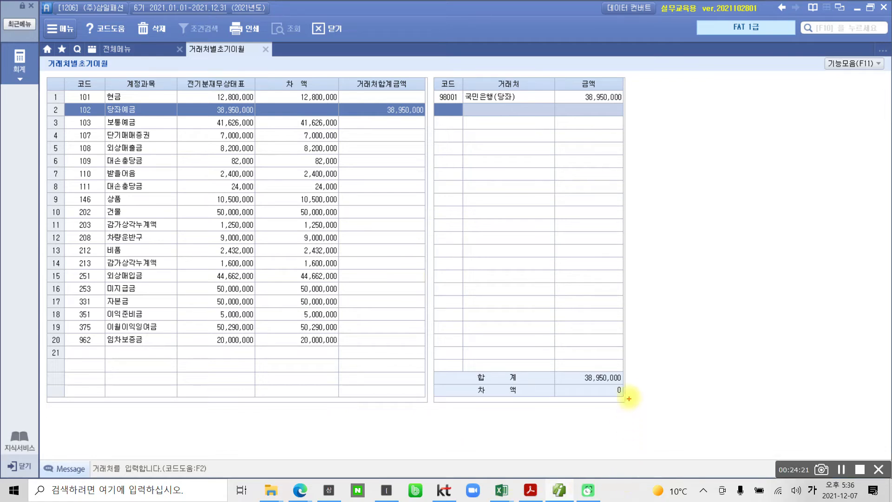
{"action": "left_click_drag", "start_coordinate": [608, 384], "coordinate": [631, 405]}
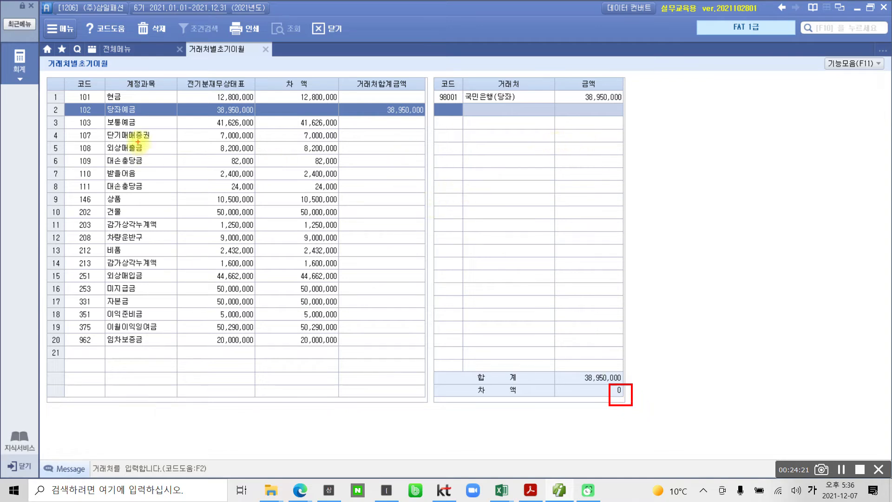
{"action": "key", "text": "Escape"}
Add 신한은행(보통) from the 거래처 code help to 보통예금 with the amount 41,626,000, following the PDF table
{"action": "left_click", "coordinate": [134, 123]}
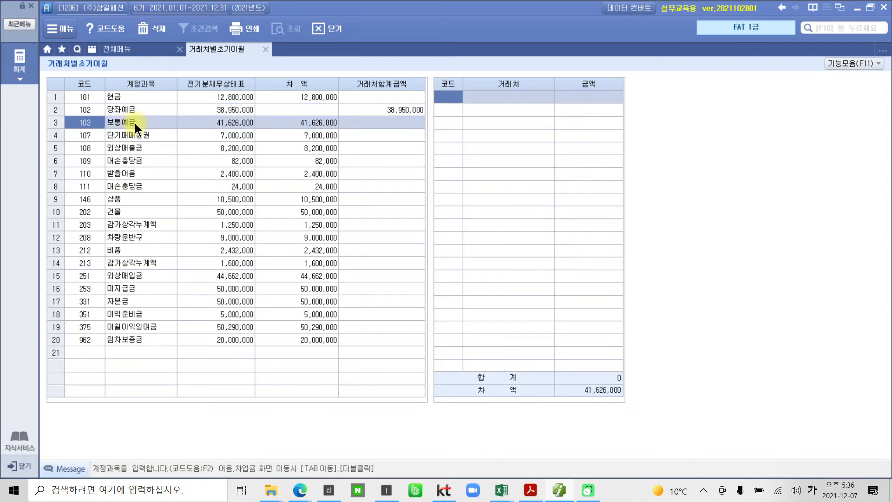
{"action": "left_click", "coordinate": [449, 96]}
{"action": "key", "text": "F2"}
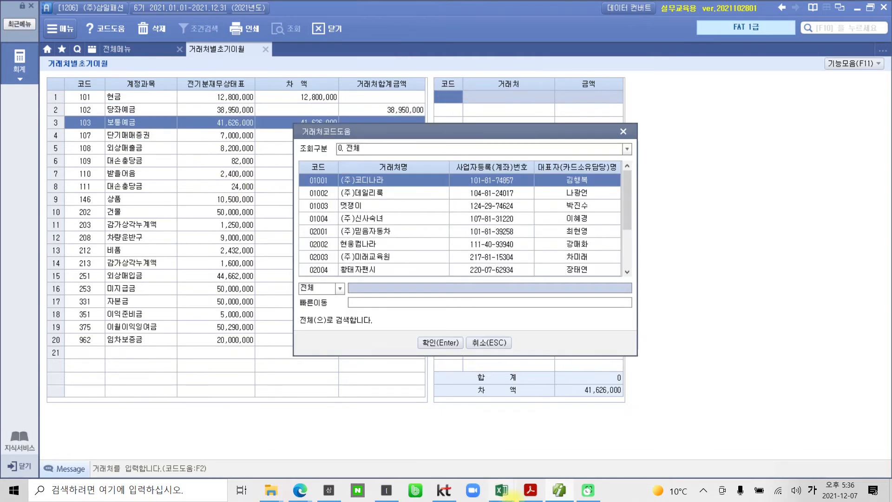
{"action": "left_click", "coordinate": [537, 491]}
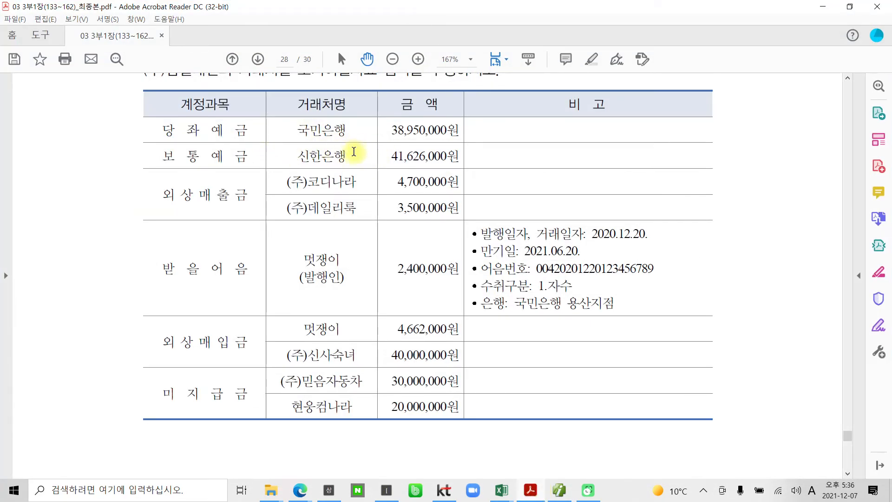
{"action": "left_click", "coordinate": [559, 490]}
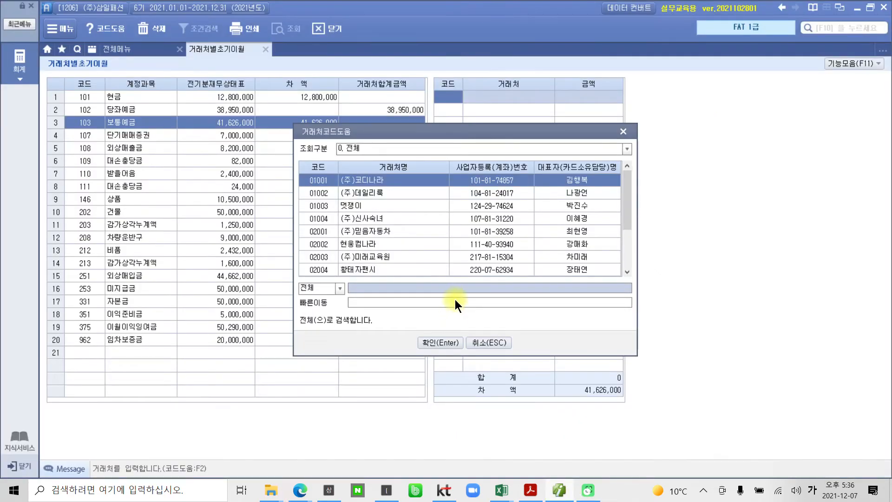
{"action": "type", "text": "신한"}
{"action": "key", "text": "Return"}
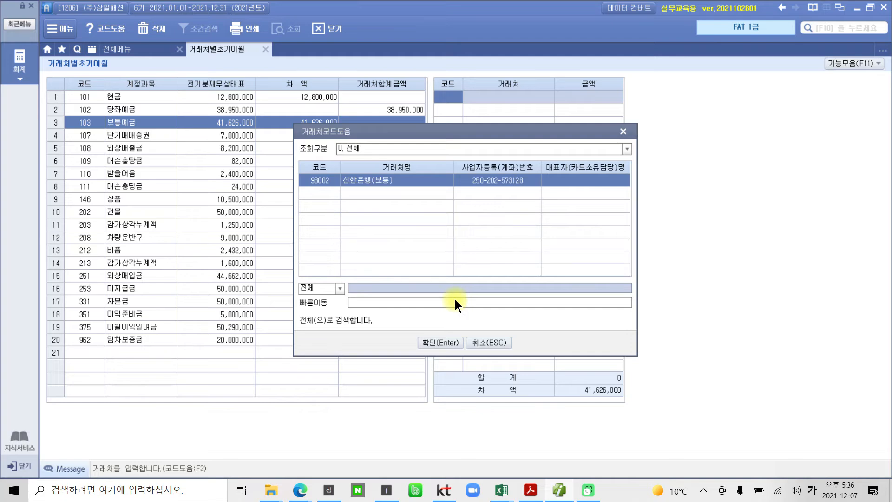
{"action": "key", "text": "Return"}
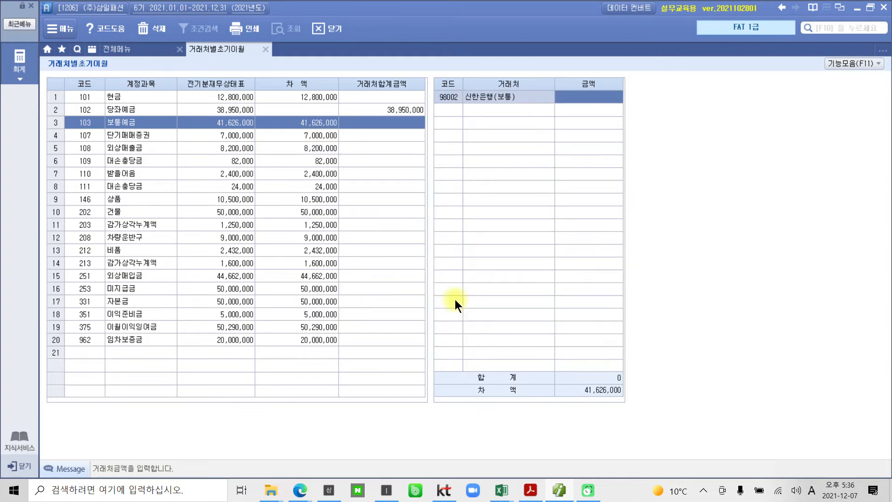
{"action": "type", "text": "41626000"}
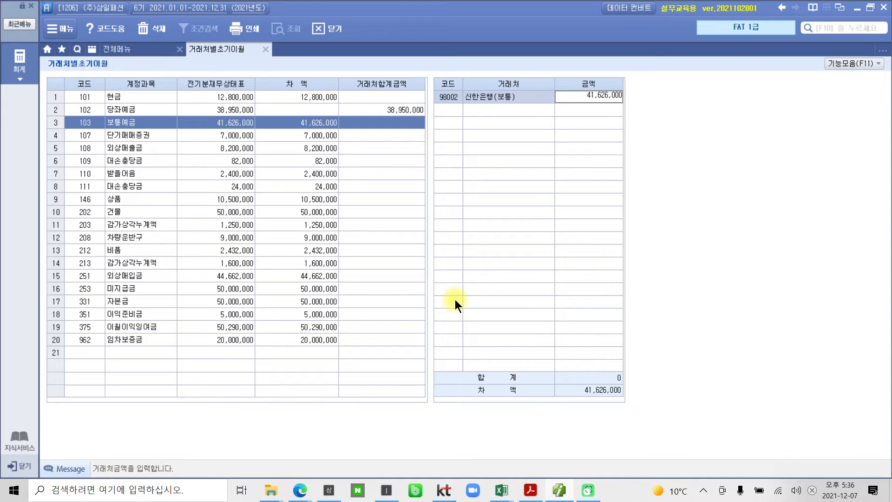
{"action": "key", "text": "Return"}
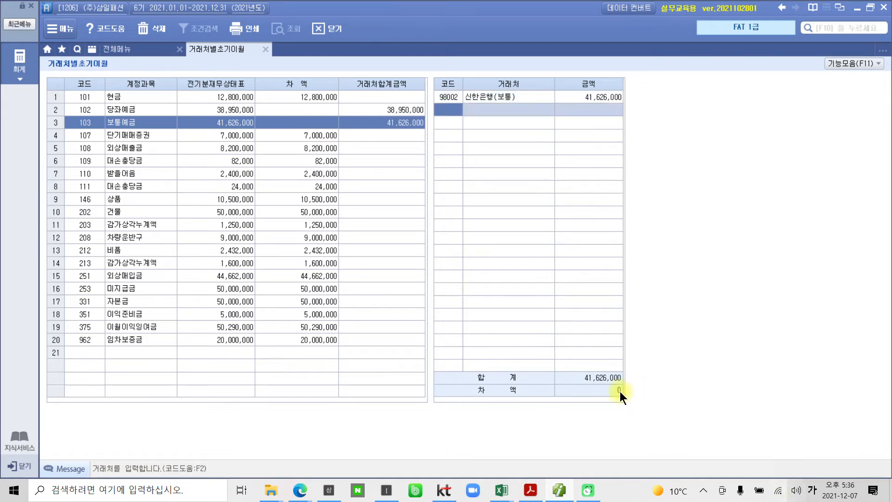
Add (주)코디나라 from the 거래처 code help to 외상매출금 with the amount 4,700,000, following the PDF table
{"action": "left_click", "coordinate": [119, 138]}
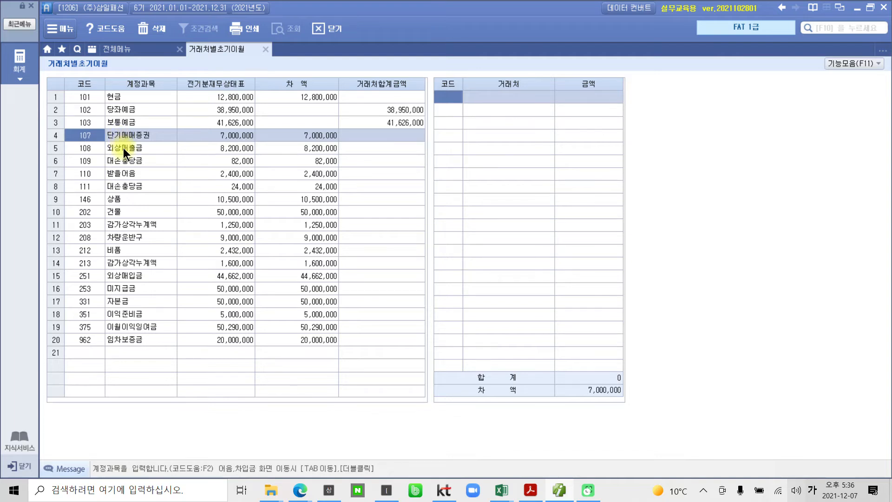
{"action": "left_click", "coordinate": [124, 148]}
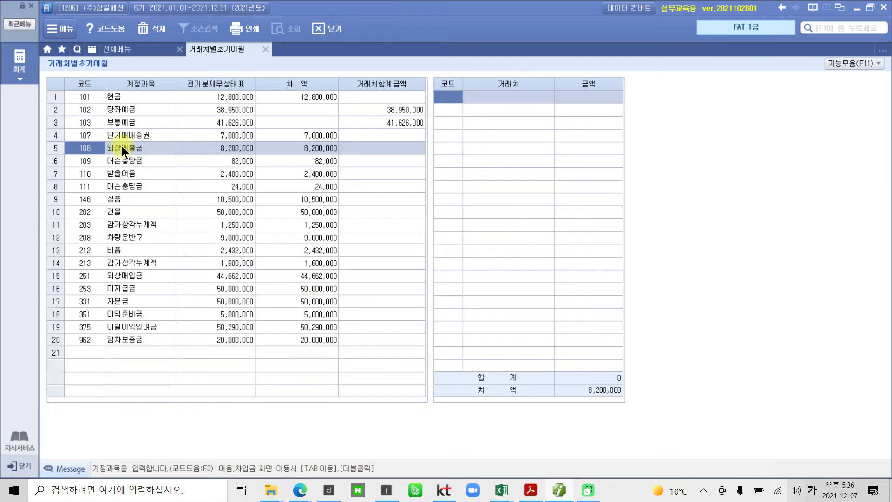
{"action": "left_click", "coordinate": [451, 94]}
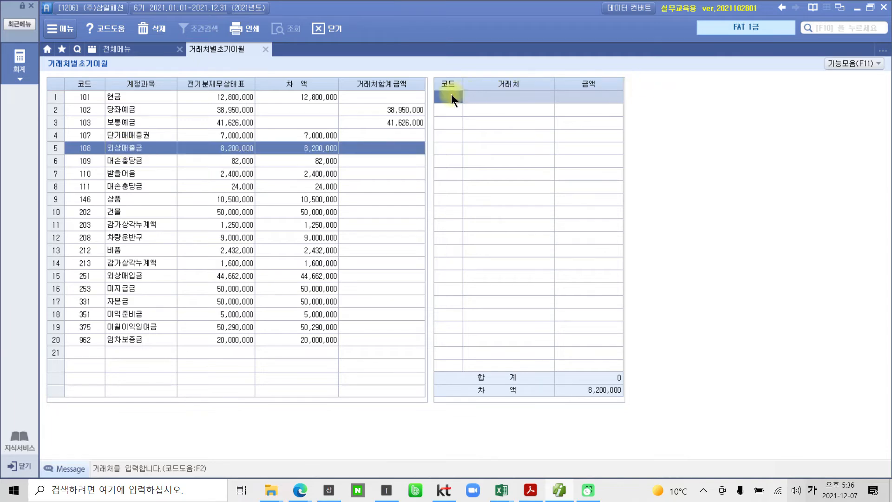
{"action": "key", "text": "F2"}
{"action": "left_click", "coordinate": [529, 491]}
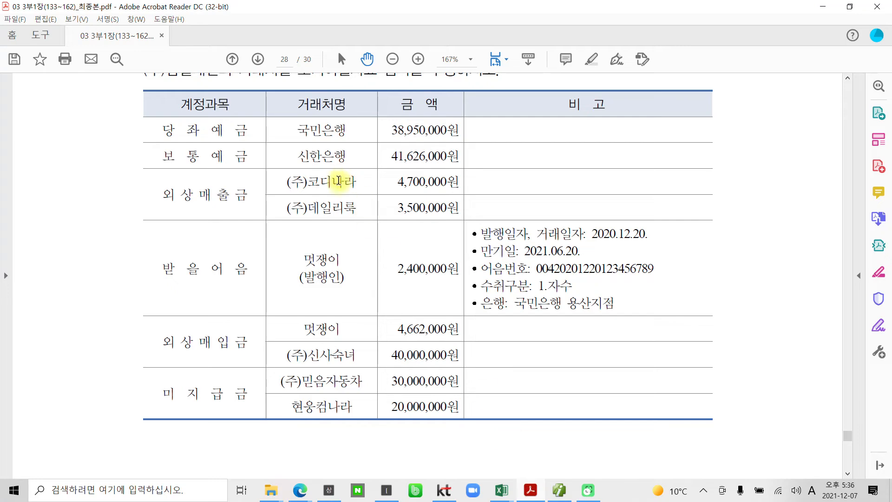
{"action": "left_click", "coordinate": [534, 494]}
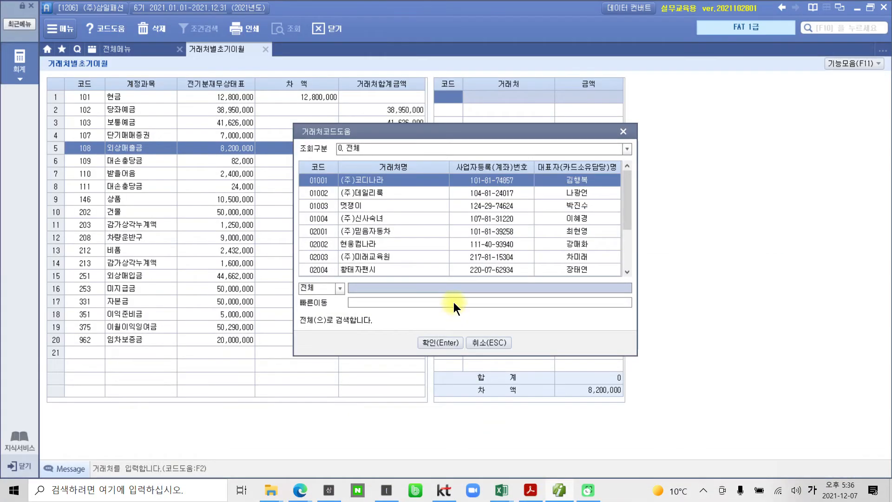
{"action": "type", "text": "코디"}
{"action": "key", "text": "Return"}
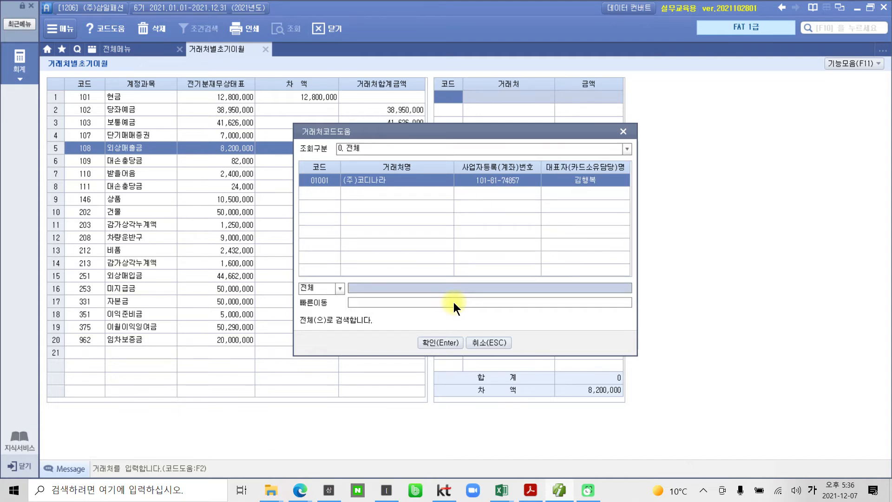
{"action": "key", "text": "Return"}
{"action": "type", "text": "4700000"}
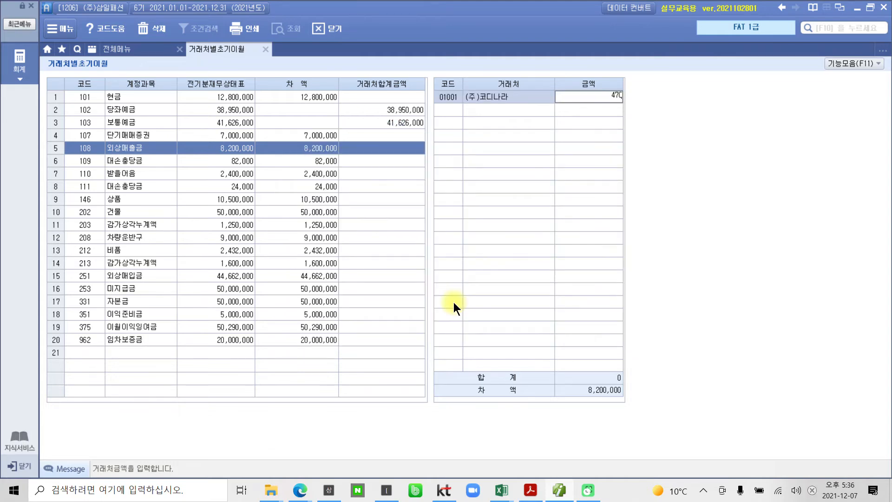
{"action": "key", "text": "Return"}
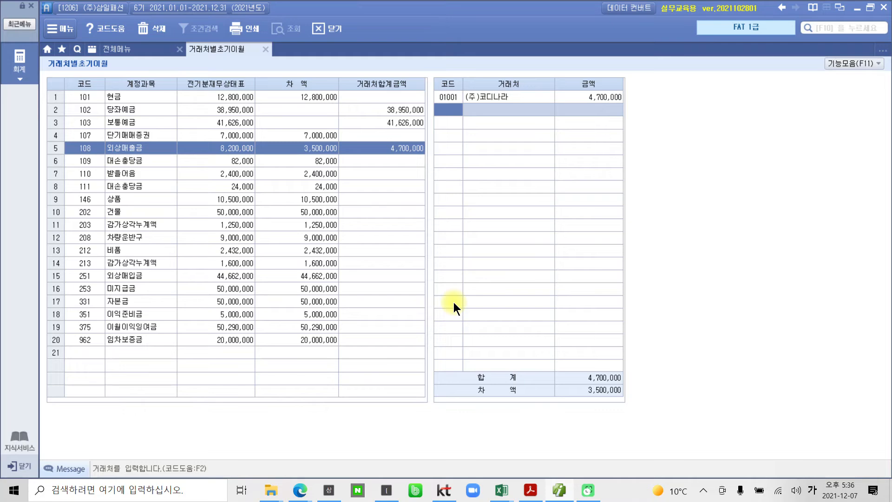
Add (주)데일리룩 from the 거래처 code help to 외상매출금 with the amount 3,500,000, following the PDF table, and check the remaining 차액
{"action": "left_click", "coordinate": [530, 490]}
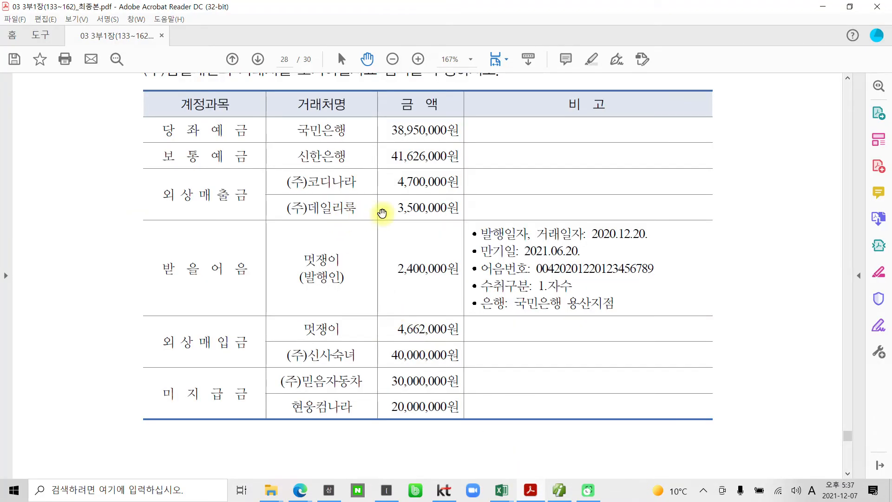
{"action": "left_click", "coordinate": [530, 490]}
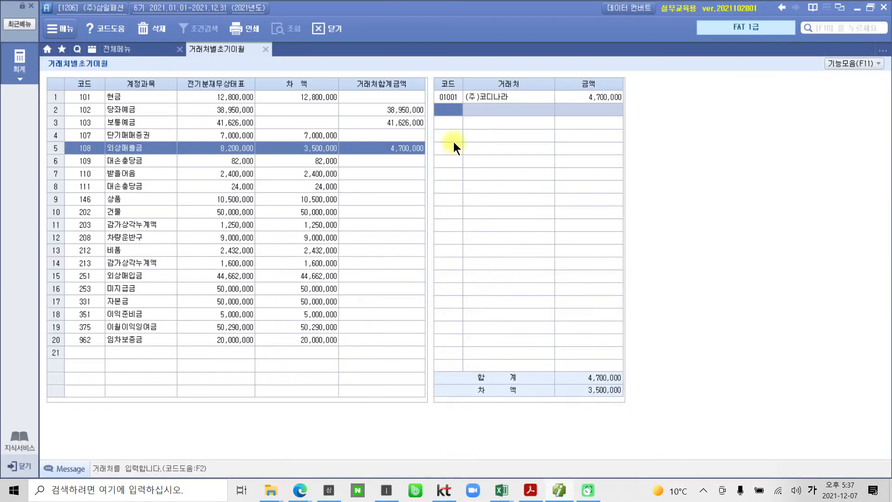
{"action": "key", "text": "F2"}
{"action": "type", "text": "데일"}
{"action": "key", "text": "Return"}
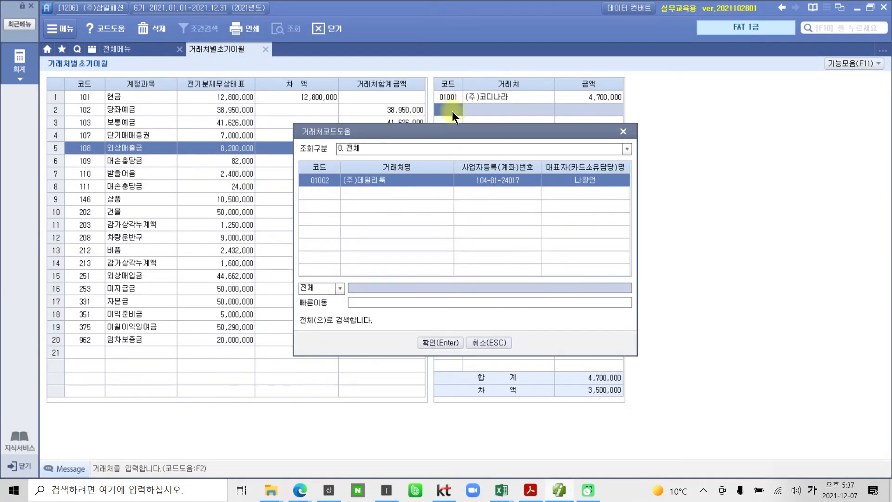
{"action": "key", "text": "Return"}
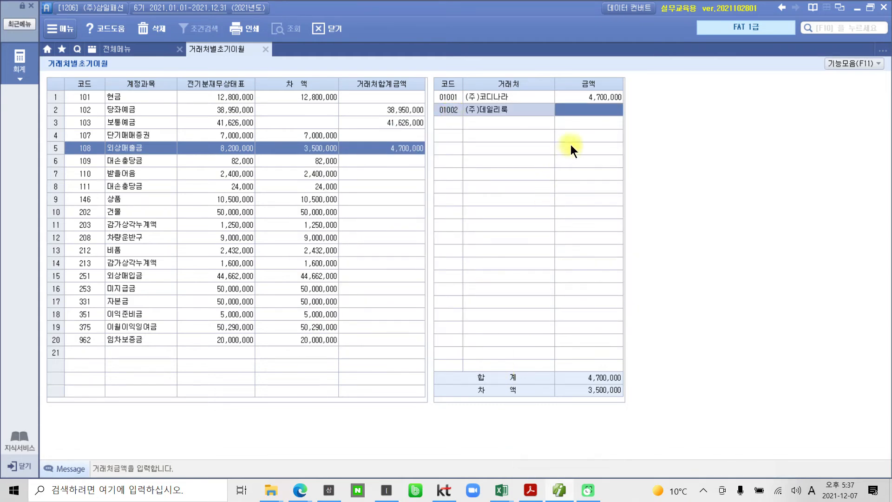
{"action": "type", "text": "3500000"}
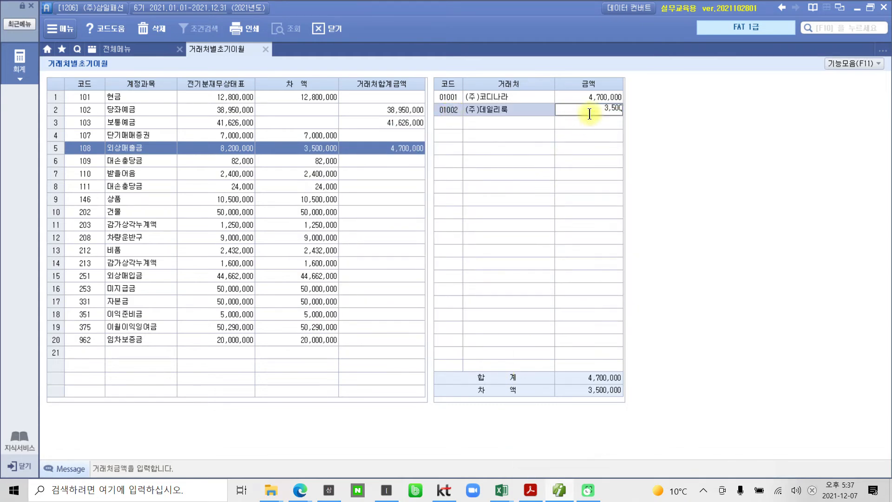
{"action": "key", "text": "Return"}
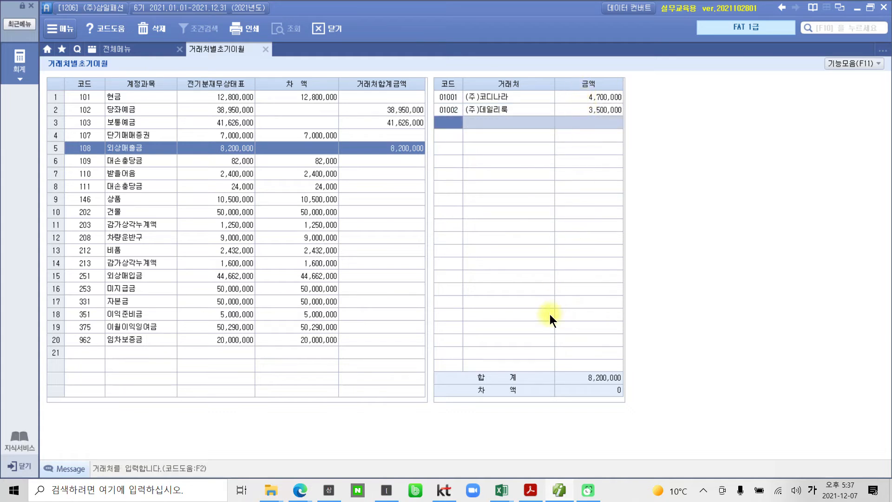
{"action": "left_click_drag", "start_coordinate": [613, 383], "coordinate": [636, 425]}
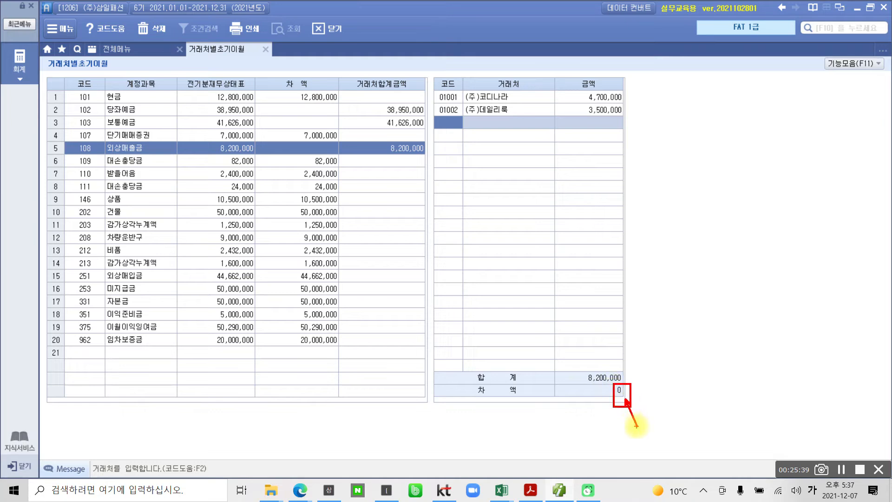
{"action": "key", "text": "Escape"}
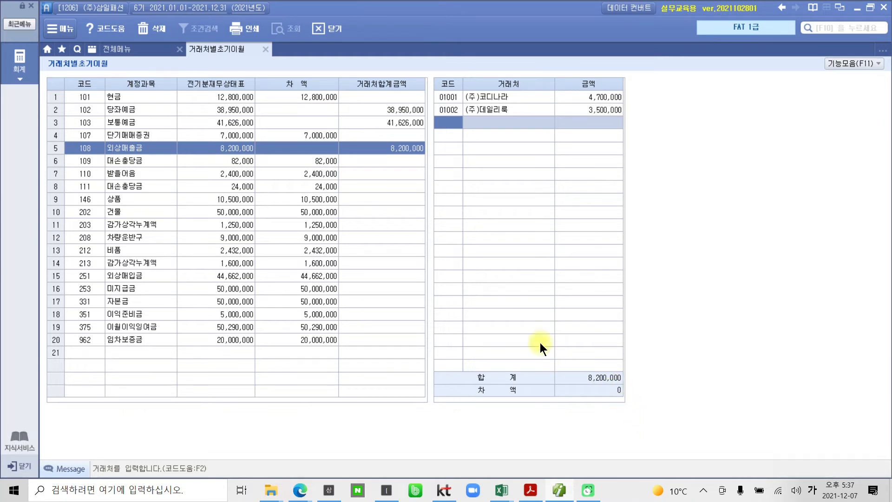
Compare the customer entry grids of the 대손충당금, 외상매출금 and 받을어음 accounts
{"action": "left_click", "coordinate": [125, 159]}
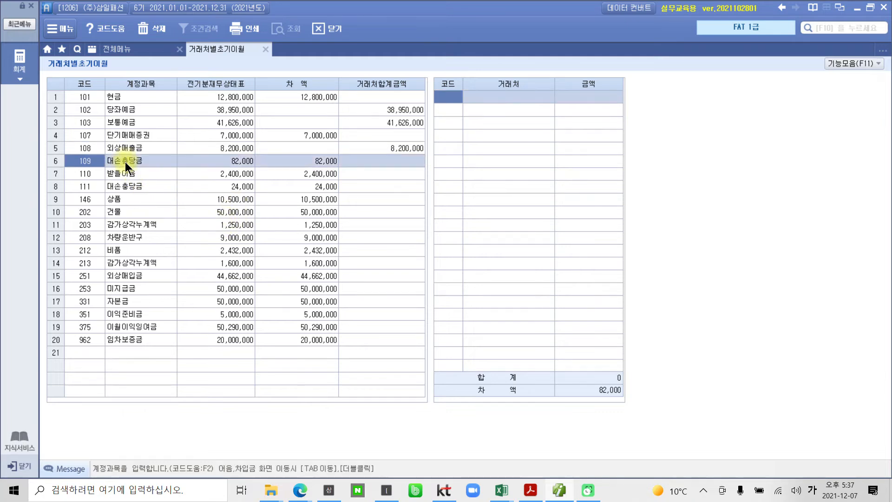
{"action": "left_click", "coordinate": [127, 176]}
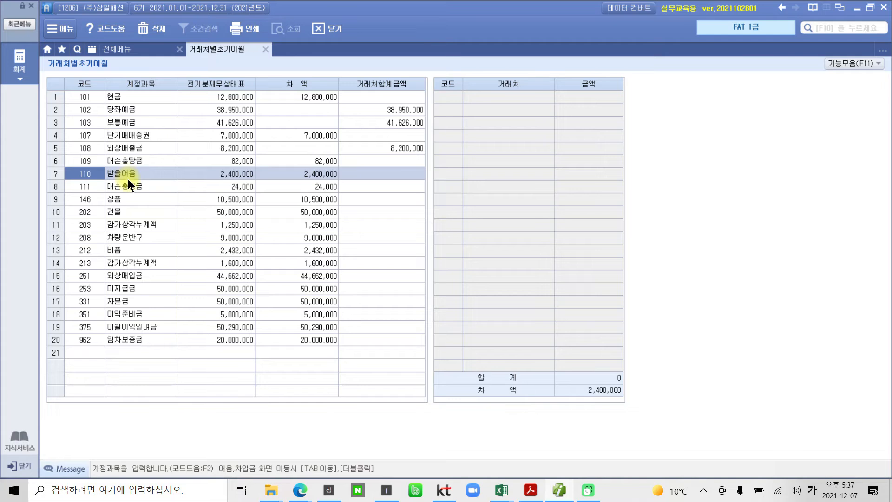
{"action": "left_click", "coordinate": [134, 150]}
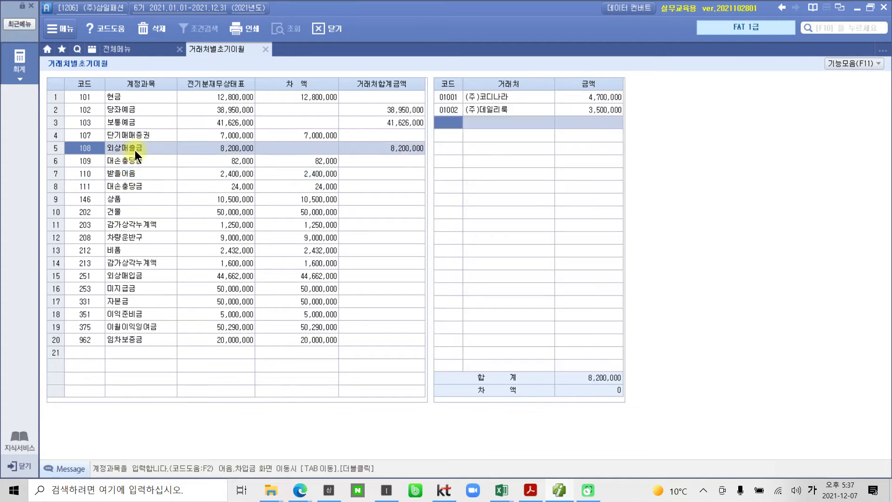
{"action": "left_click", "coordinate": [454, 121]}
{"action": "left_click", "coordinate": [135, 174]}
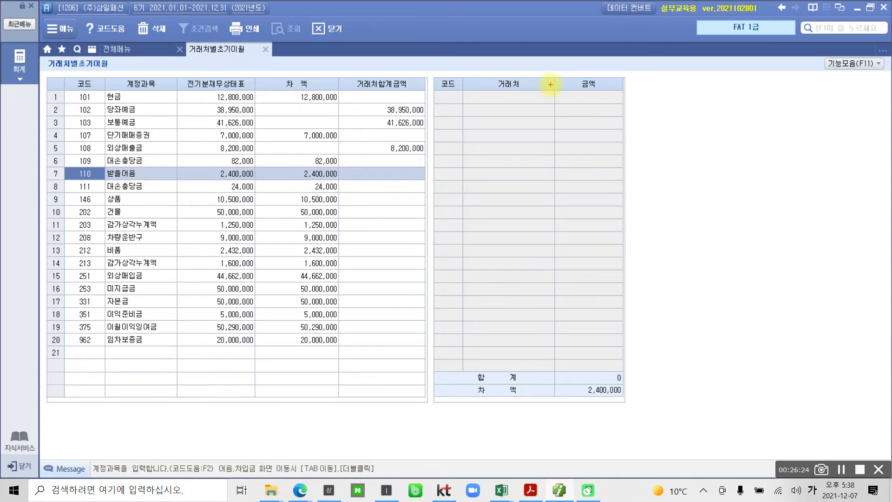
{"action": "left_click_drag", "start_coordinate": [498, 146], "coordinate": [504, 209]}
{"action": "mouse_move", "coordinate": [535, 159]}
{"action": "left_mouse_down"}
{"action": "mouse_move", "coordinate": [534, 199]}
{"action": "mouse_move", "coordinate": [537, 184]}
{"action": "left_mouse_up"}
{"action": "left_click_drag", "start_coordinate": [553, 111], "coordinate": [552, 241]}
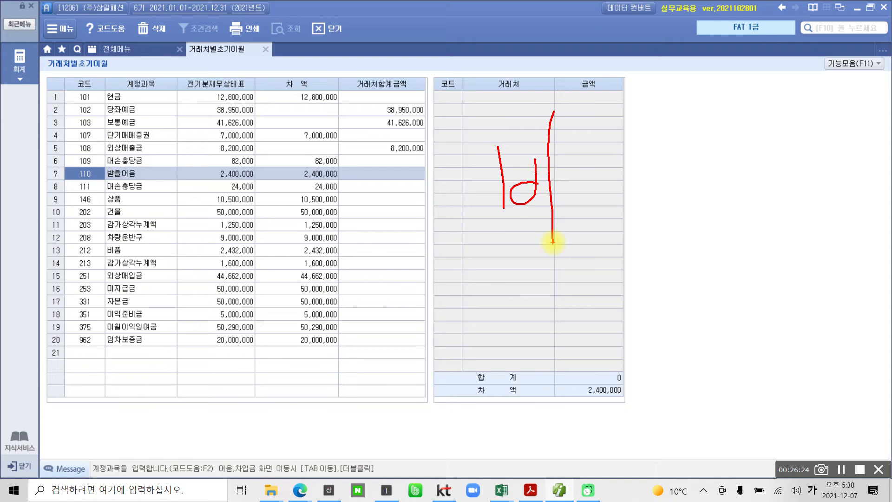
{"action": "mouse_move", "coordinate": [156, 184]}
{"action": "left_mouse_down"}
{"action": "mouse_move", "coordinate": [96, 185]}
{"action": "mouse_move", "coordinate": [93, 149]}
{"action": "mouse_move", "coordinate": [151, 181]}
{"action": "mouse_move", "coordinate": [220, 284]}
{"action": "left_mouse_up"}
{"action": "left_click_drag", "start_coordinate": [125, 184], "coordinate": [125, 203]}
{"action": "mouse_move", "coordinate": [237, 269]}
{"action": "left_mouse_down"}
{"action": "mouse_move", "coordinate": [268, 261]}
{"action": "mouse_move", "coordinate": [258, 301]}
{"action": "left_mouse_up"}
{"action": "left_click_drag", "start_coordinate": [255, 288], "coordinate": [279, 274]}
{"action": "left_click_drag", "start_coordinate": [290, 239], "coordinate": [292, 346]}
{"action": "left_click_drag", "start_coordinate": [313, 248], "coordinate": [316, 290]}
{"action": "mouse_move", "coordinate": [334, 222]}
{"action": "left_mouse_down"}
{"action": "mouse_move", "coordinate": [320, 279]}
{"action": "mouse_move", "coordinate": [353, 269]}
{"action": "left_mouse_up"}
{"action": "left_click_drag", "start_coordinate": [328, 316], "coordinate": [359, 293]}
{"action": "mouse_move", "coordinate": [365, 240]}
{"action": "left_mouse_down"}
{"action": "mouse_move", "coordinate": [383, 232]}
{"action": "mouse_move", "coordinate": [372, 278]}
{"action": "left_mouse_up"}
{"action": "left_click_drag", "start_coordinate": [356, 271], "coordinate": [398, 243]}
{"action": "mouse_move", "coordinate": [384, 284]}
{"action": "left_mouse_down"}
{"action": "mouse_move", "coordinate": [378, 303]}
{"action": "mouse_move", "coordinate": [402, 297]}
{"action": "left_mouse_up"}
{"action": "left_click_drag", "start_coordinate": [398, 233], "coordinate": [431, 242]}
{"action": "left_click_drag", "start_coordinate": [438, 205], "coordinate": [450, 326]}
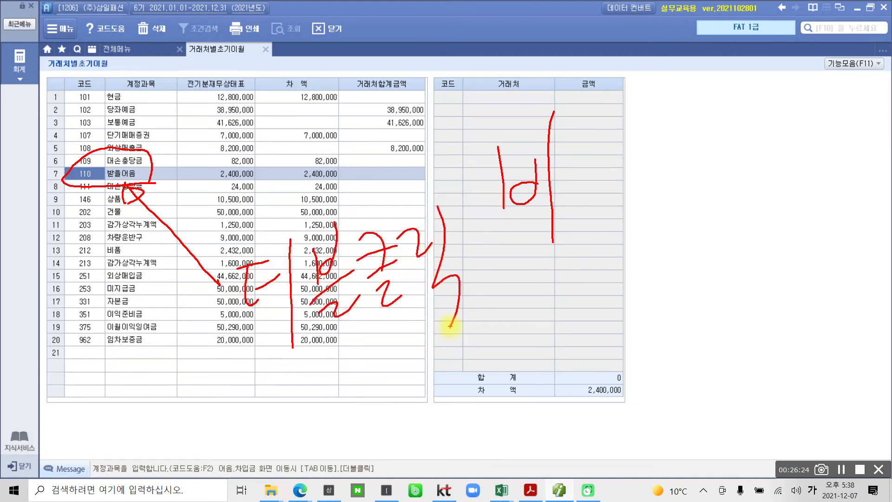
{"action": "key", "text": "Escape"}
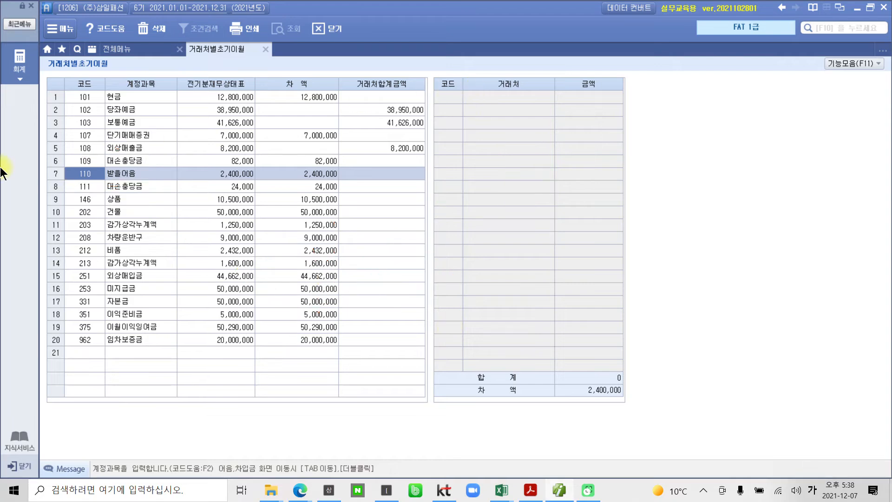
Open the detailed note entry for 받을어음 and add 멋쟁이 from the 거래처 code help, as given in the PDF
{"action": "double_click", "coordinate": [86, 172]}
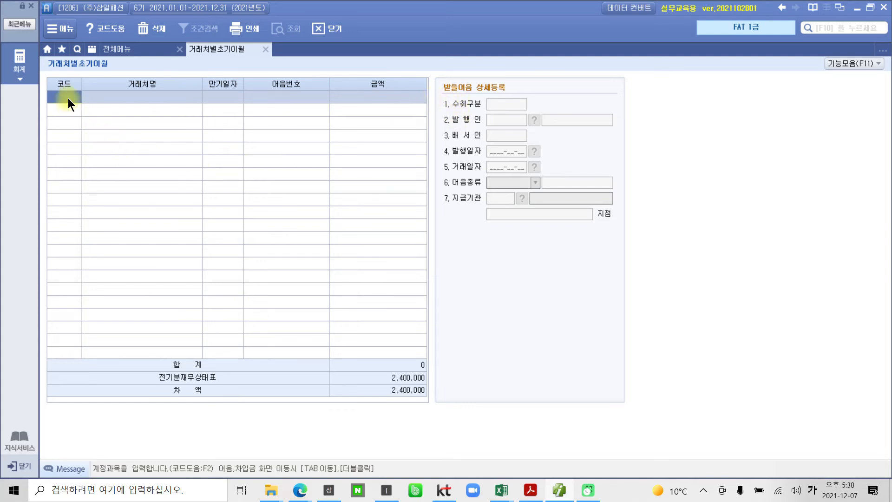
{"action": "key", "text": "F2"}
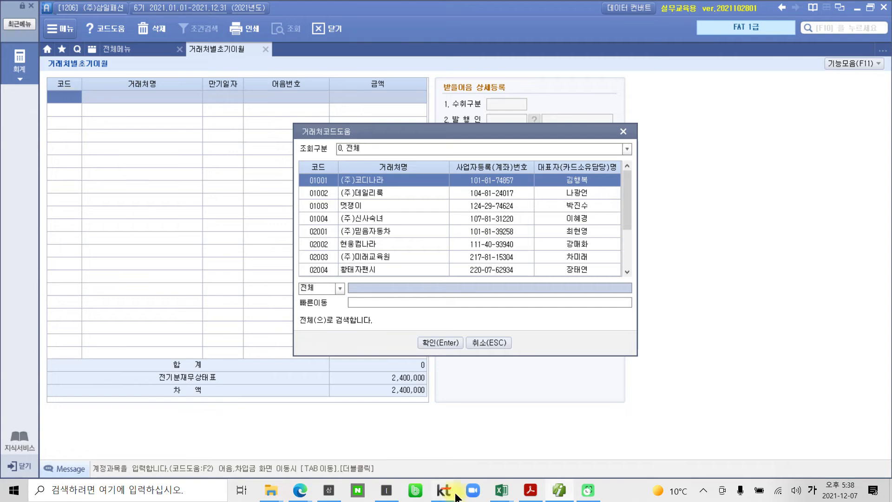
{"action": "left_click", "coordinate": [530, 492]}
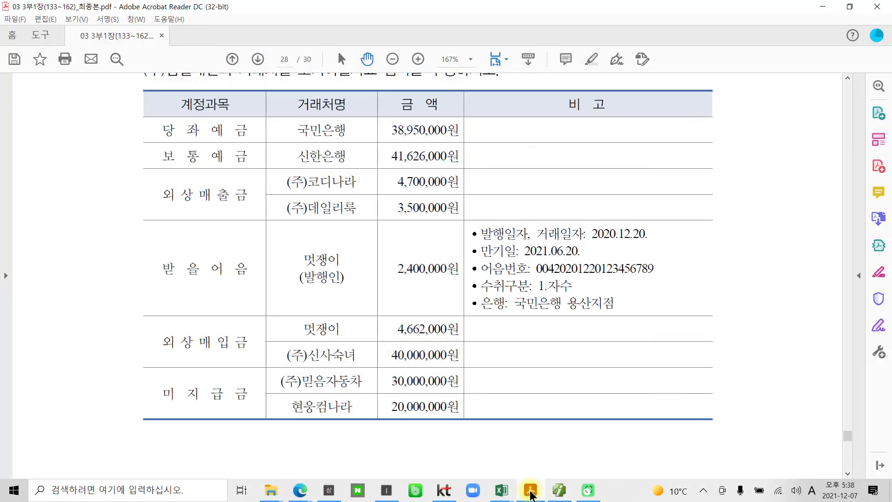
{"action": "left_click", "coordinate": [530, 492]}
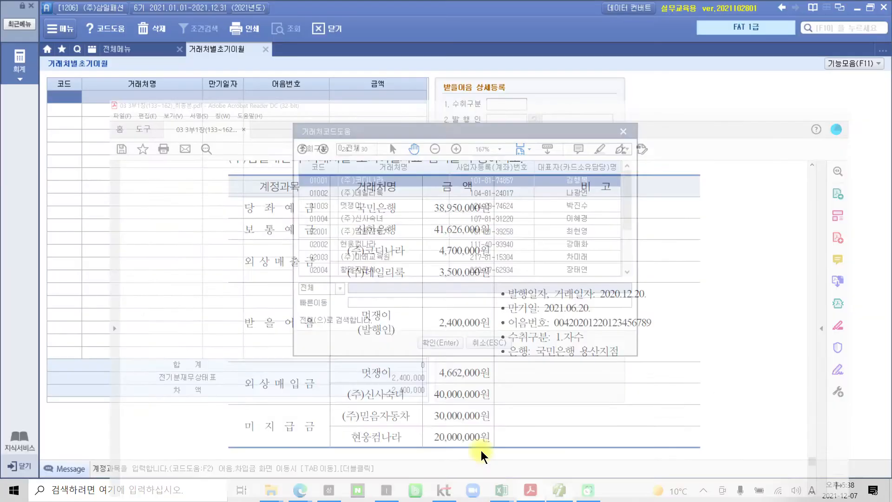
{"action": "type", "text": "멋쟁이"}
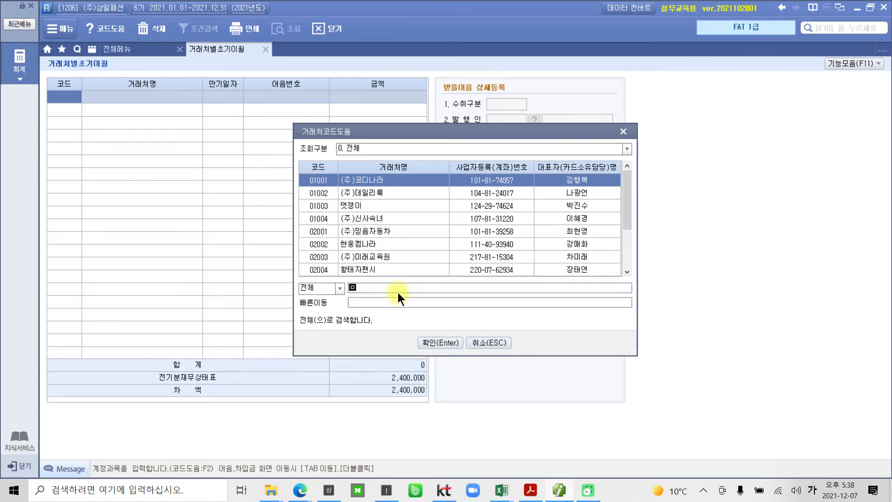
{"action": "key", "text": "Return"}
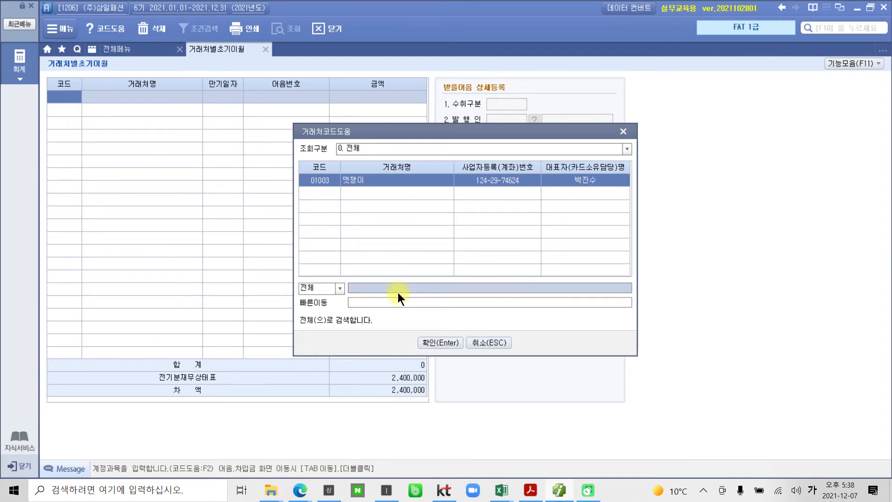
{"action": "key", "text": "Return"}
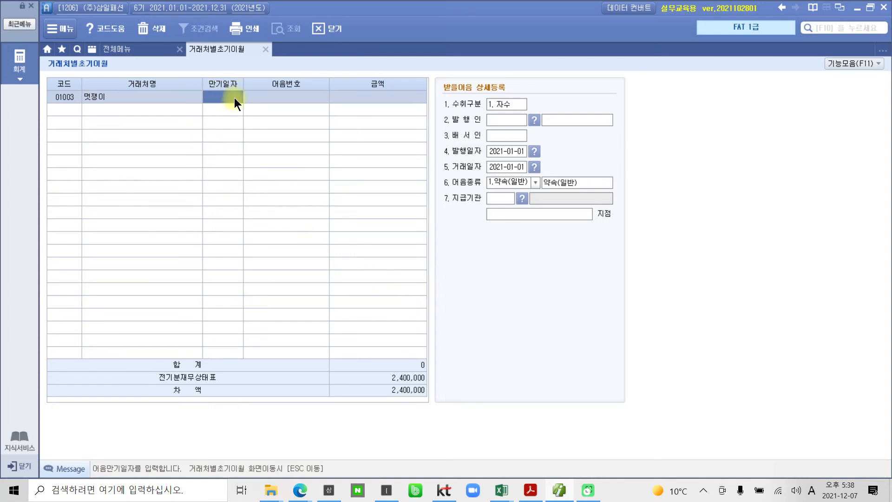
Set the 만기일자 of the 멋쟁이 note to 2021-06-20, following the PDF table
{"action": "left_click", "coordinate": [530, 490]}
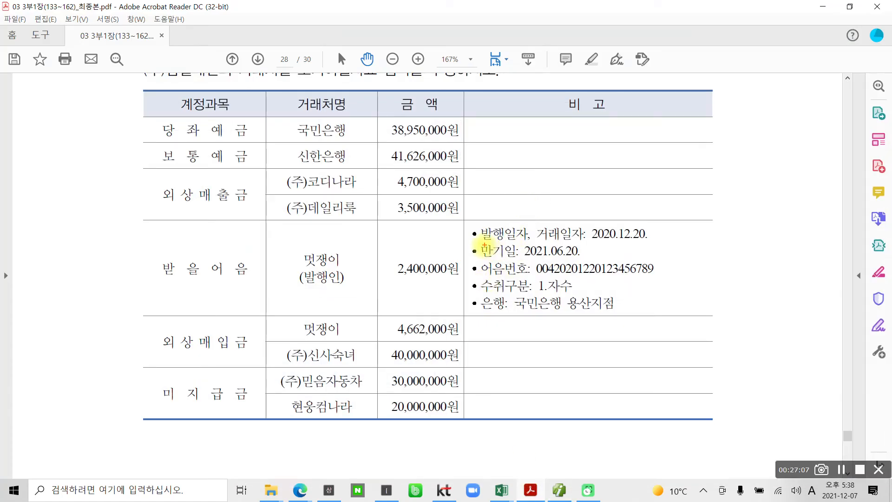
{"action": "left_click_drag", "start_coordinate": [511, 260], "coordinate": [598, 260]}
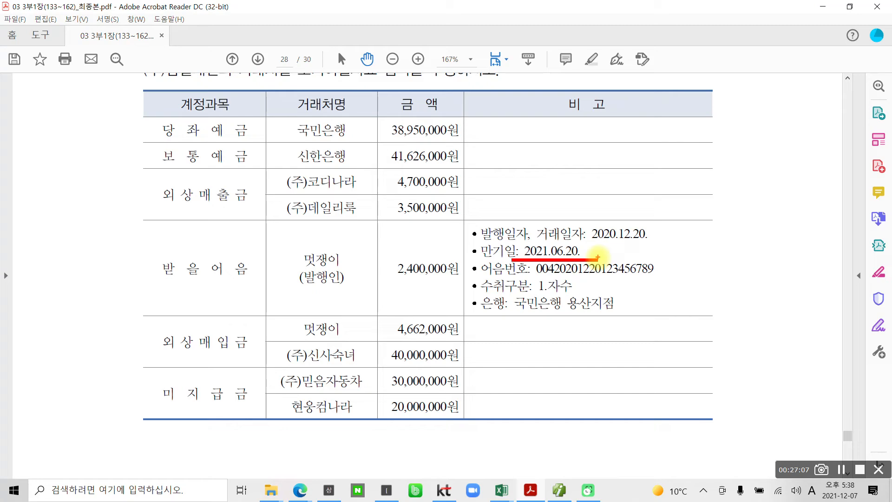
{"action": "left_click", "coordinate": [559, 490]}
{"action": "type", "text": "2021061"}
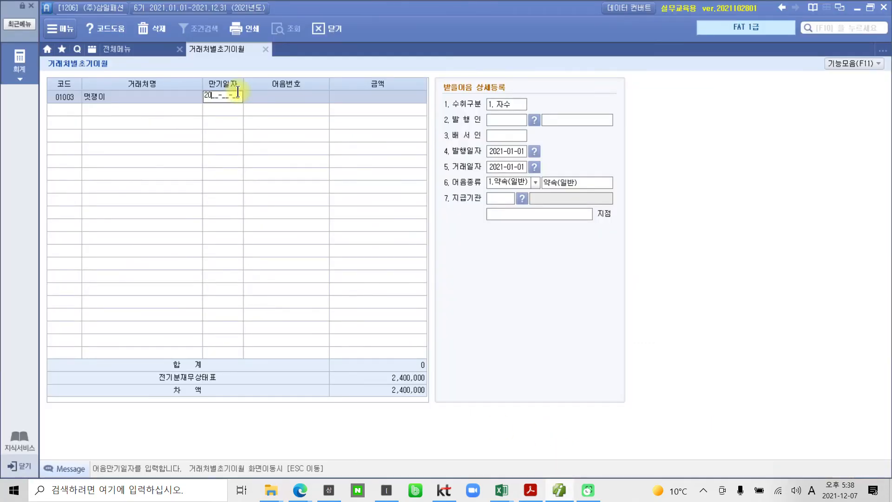
{"action": "type", "text": "06-2"}
{"action": "key", "text": "Return"}
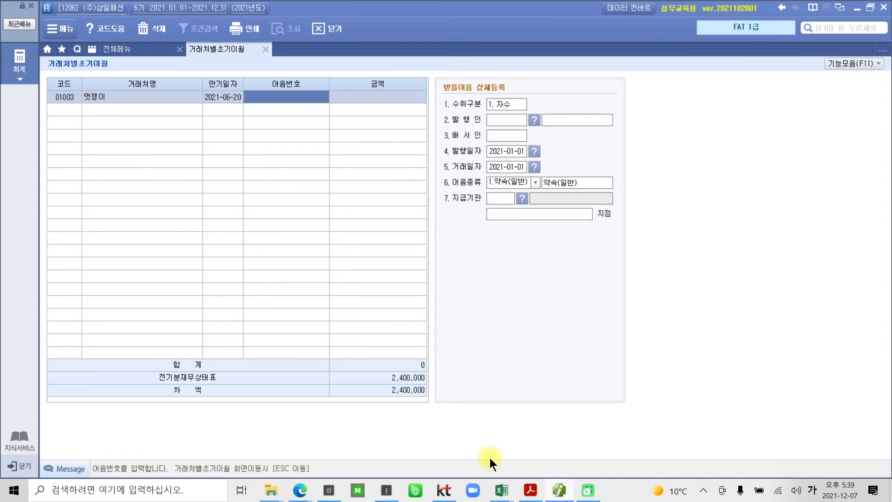
Copy the note number from the 받을어음 row of the PDF table into the 어음번호 of the 멋쟁이 note
{"action": "left_click", "coordinate": [532, 491]}
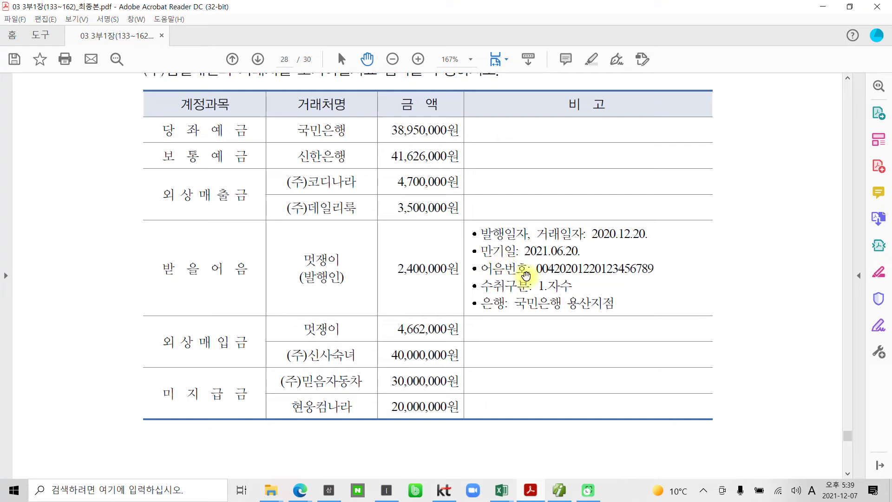
{"action": "left_click_drag", "start_coordinate": [536, 268], "coordinate": [657, 268]}
{"action": "key", "text": "ctrl+c"}
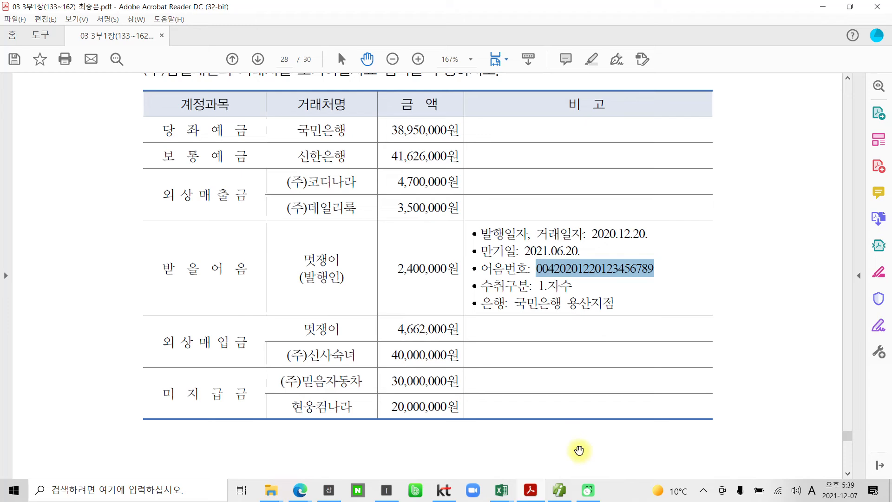
{"action": "left_click", "coordinate": [558, 491]}
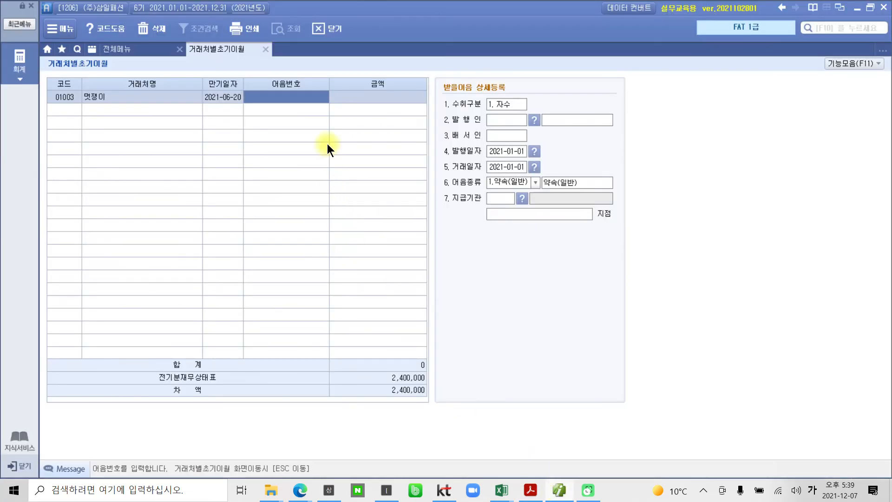
{"action": "key", "text": "ctrl+v"}
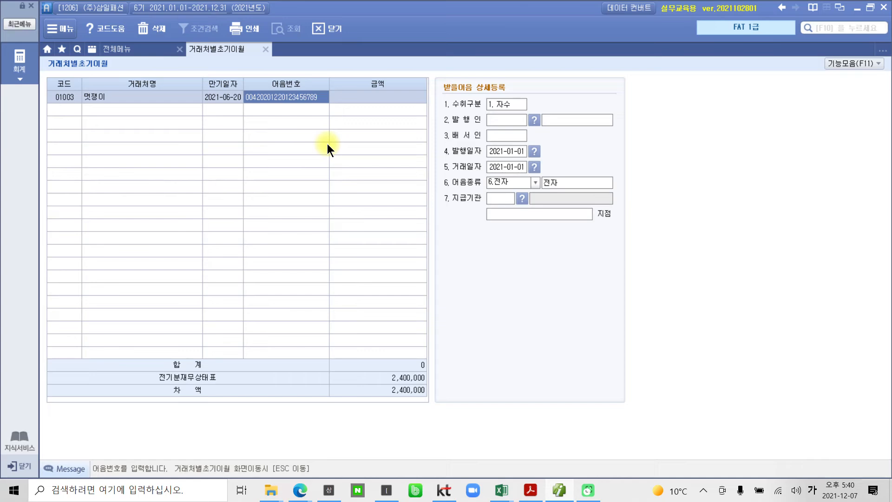
{"action": "key", "text": "Return"}
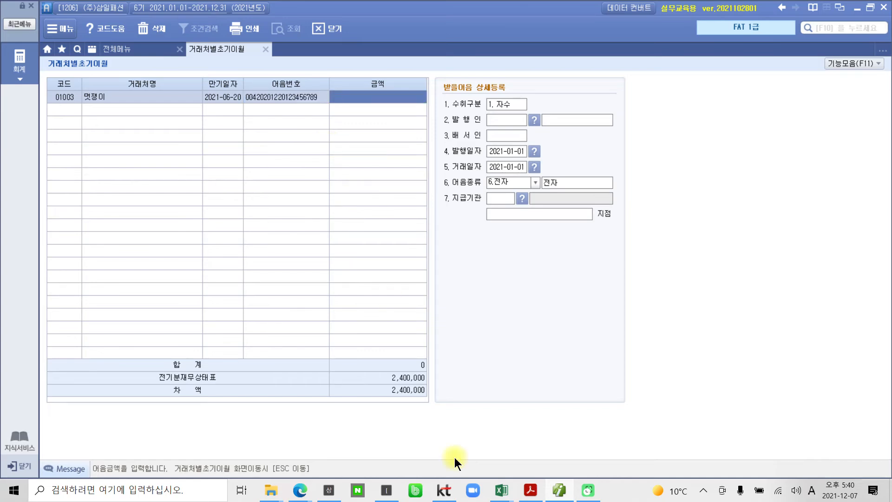
Enter 2,400,000 as the 금액 of the 멋쟁이 note, following the PDF table
{"action": "left_click", "coordinate": [524, 490]}
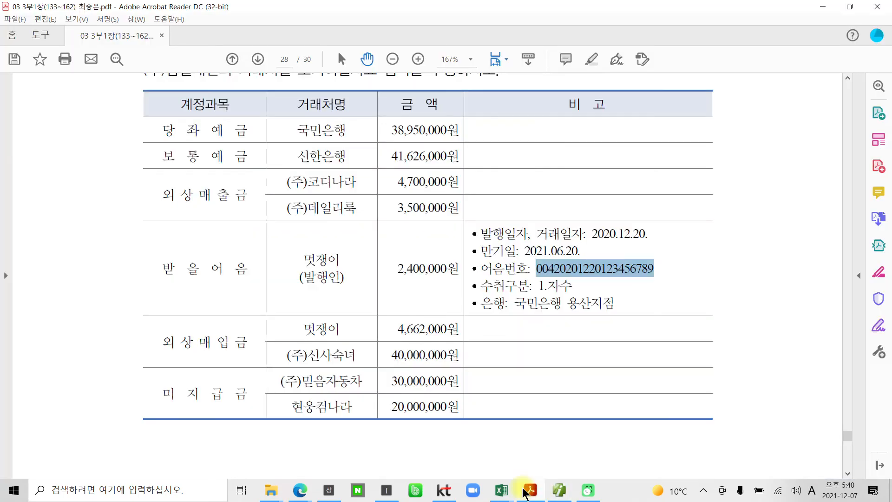
{"action": "left_click", "coordinate": [520, 490]}
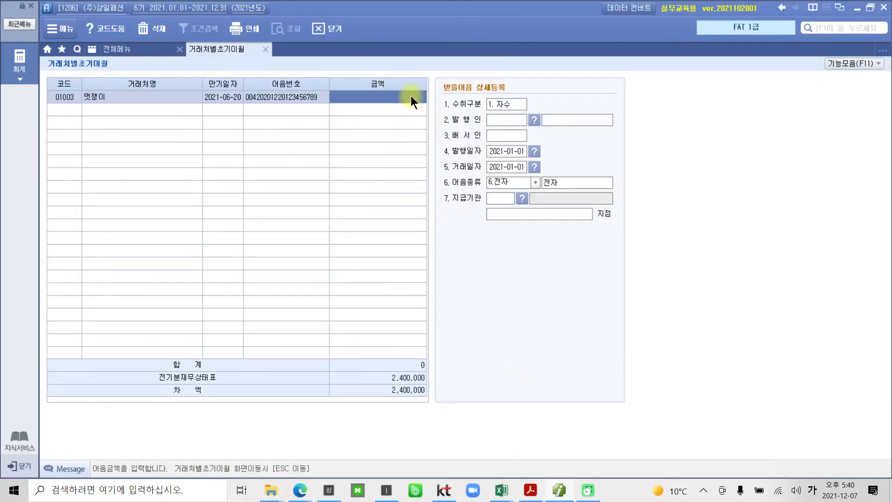
{"action": "type", "text": "2400000"}
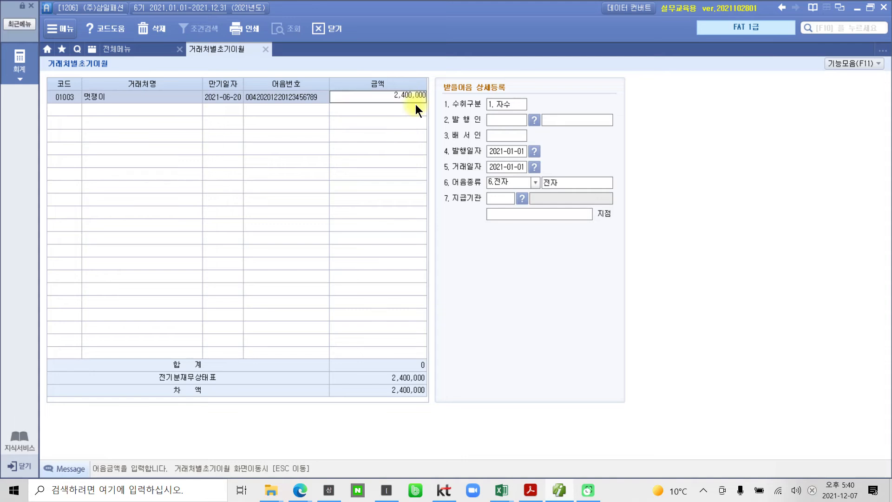
{"action": "key", "text": "Return"}
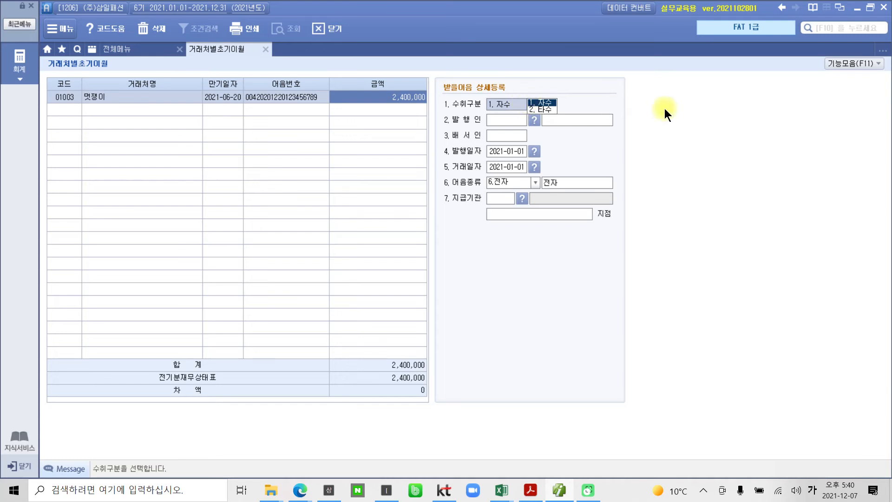
Set the 수취구분 of the 멋쟁이 note to 1. 자수 and choose 멋쟁이 as the 발행인 from the 거래처 code help, leaving 배서인 blank
{"action": "key", "text": "Return"}
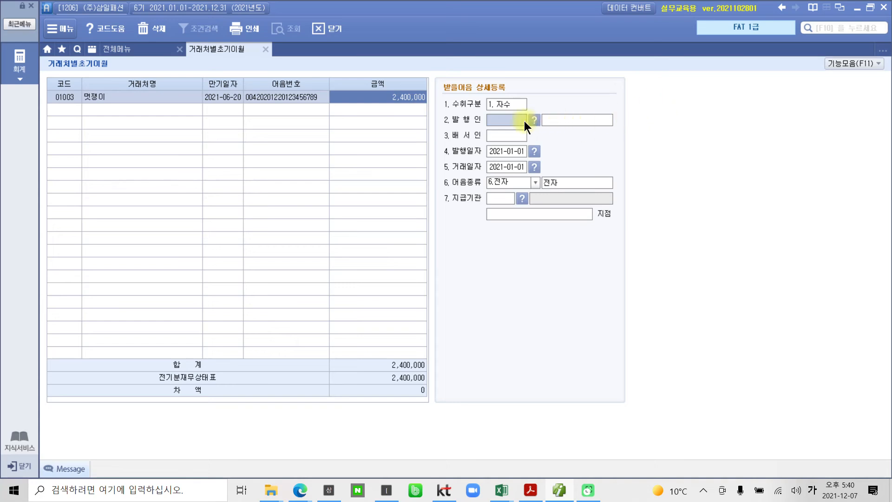
{"action": "key", "text": "F2"}
{"action": "type", "text": "멋쟁"}
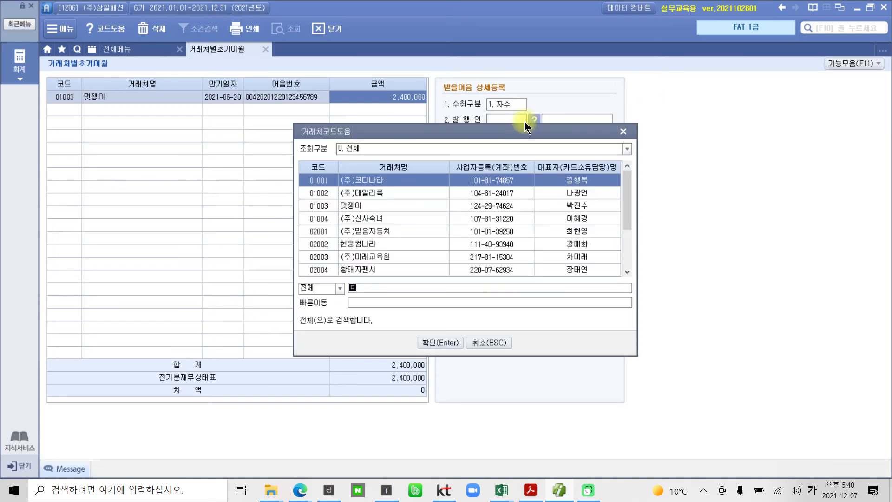
{"action": "key", "text": "Return"}
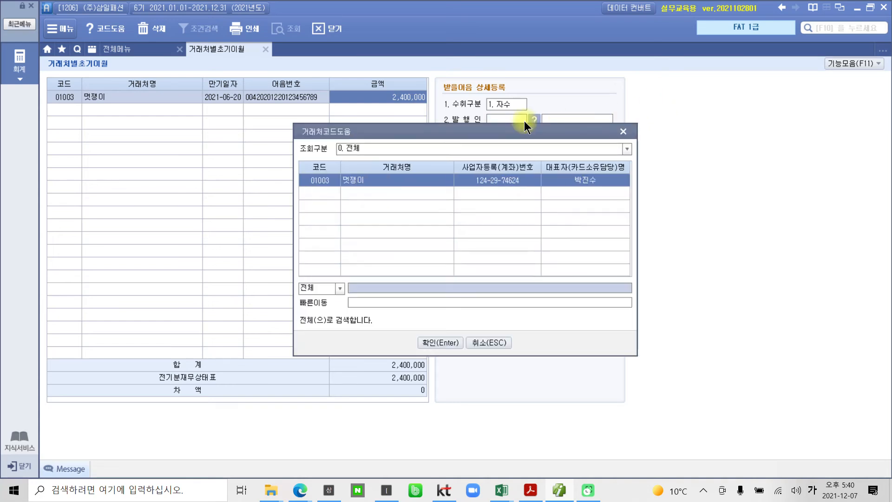
{"action": "key", "text": "Return"}
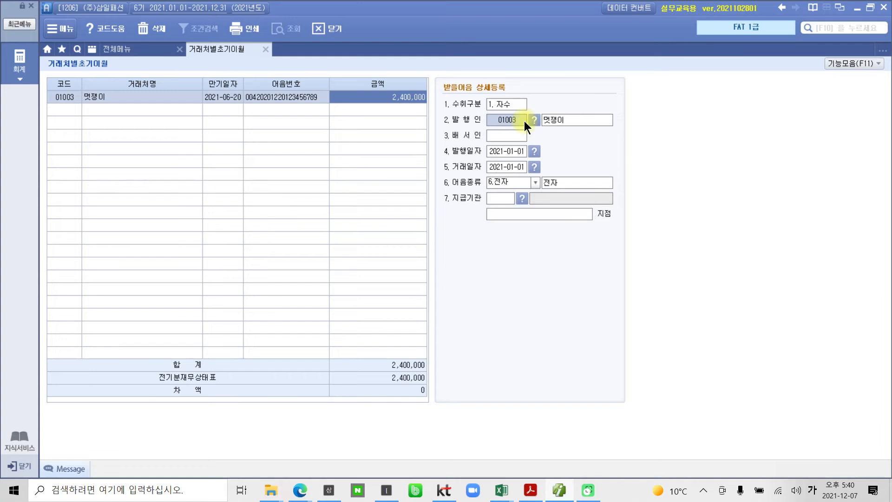
{"action": "key", "text": "Return"}
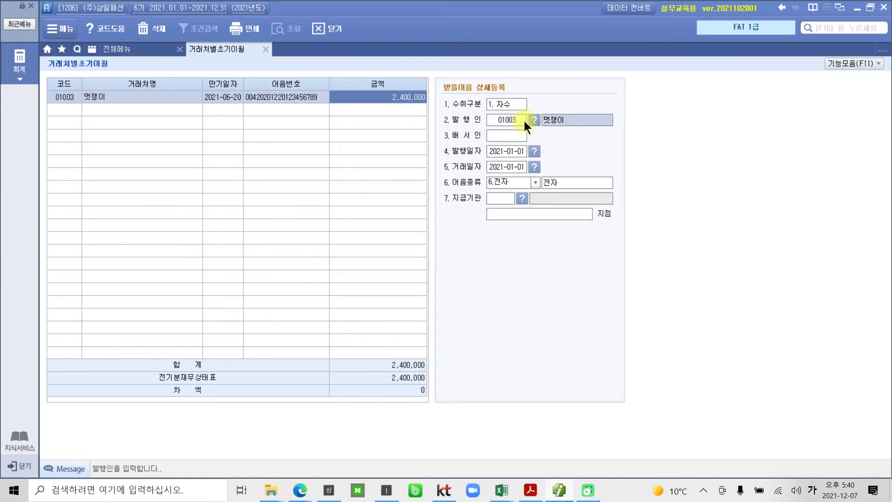
{"action": "key", "text": "Return"}
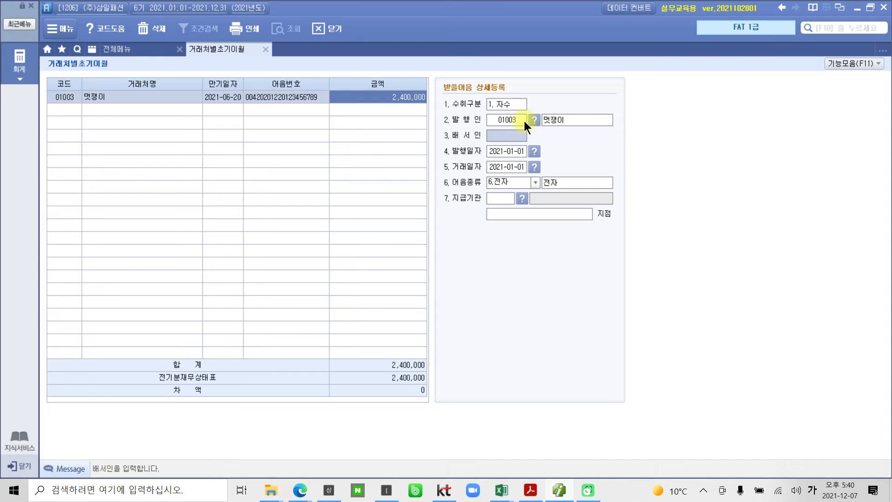
{"action": "key", "text": "Return"}
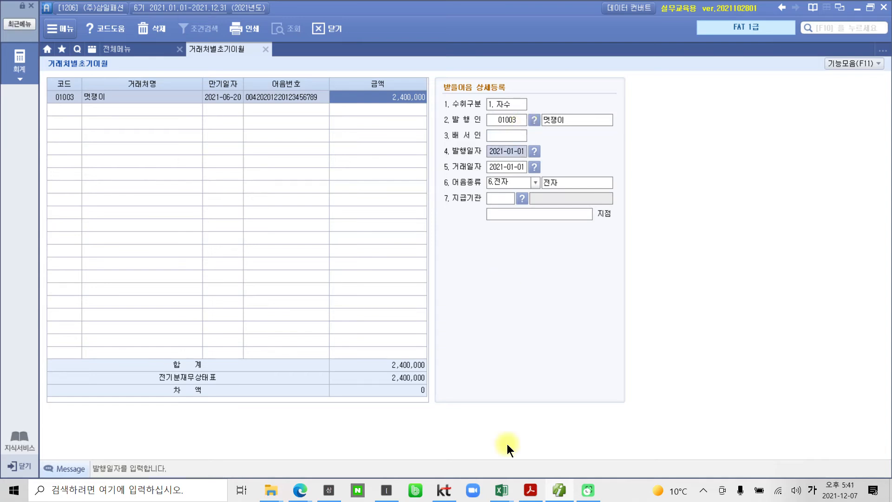
Look up the 발행일자 in the 받을어음 row of the PDF table and set it to 2020-12-20 for the 멋쟁이 note
{"action": "left_click", "coordinate": [563, 491]}
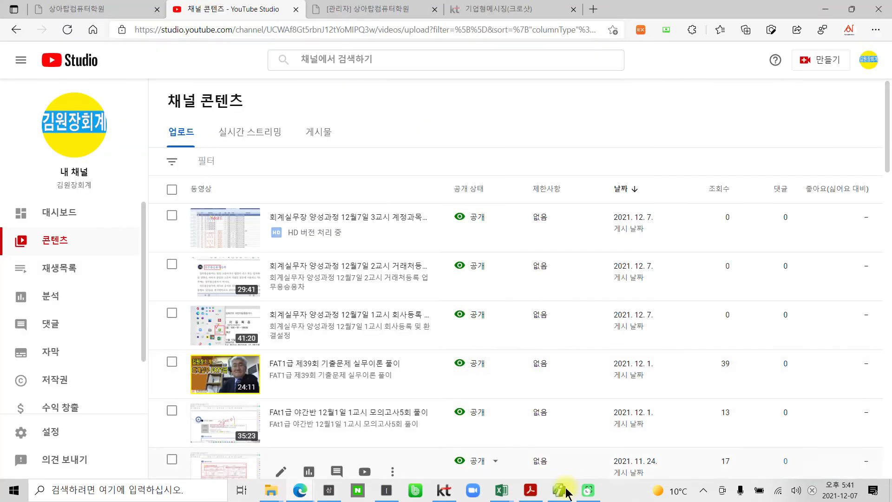
{"action": "left_click", "coordinate": [560, 490]}
{"action": "left_click", "coordinate": [531, 490]}
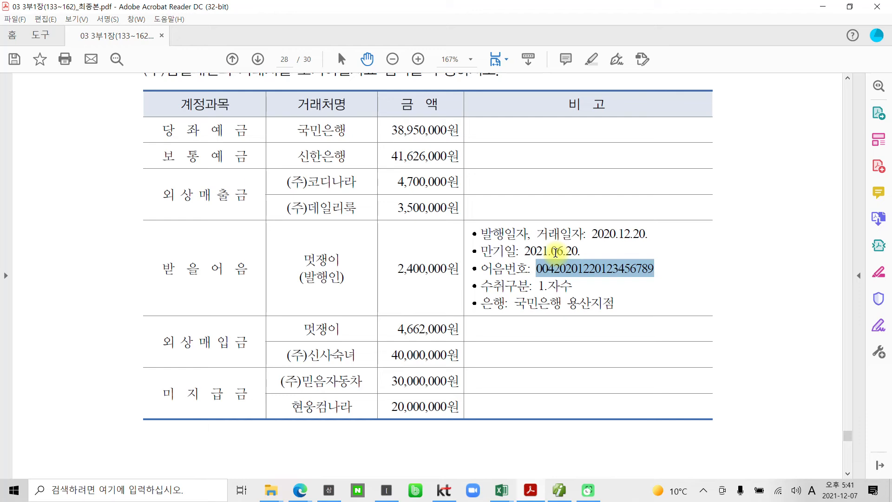
{"action": "left_click", "coordinate": [591, 235]}
{"action": "left_click_drag", "start_coordinate": [591, 234], "coordinate": [647, 238]}
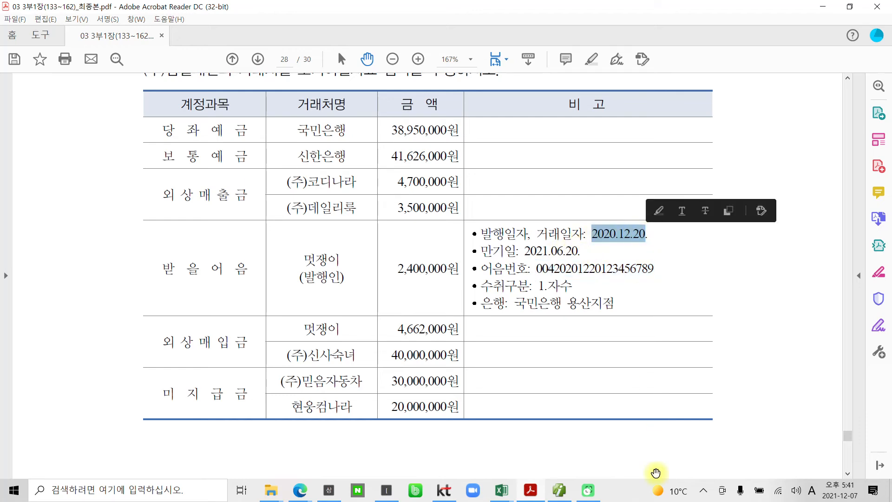
{"action": "left_click", "coordinate": [559, 490]}
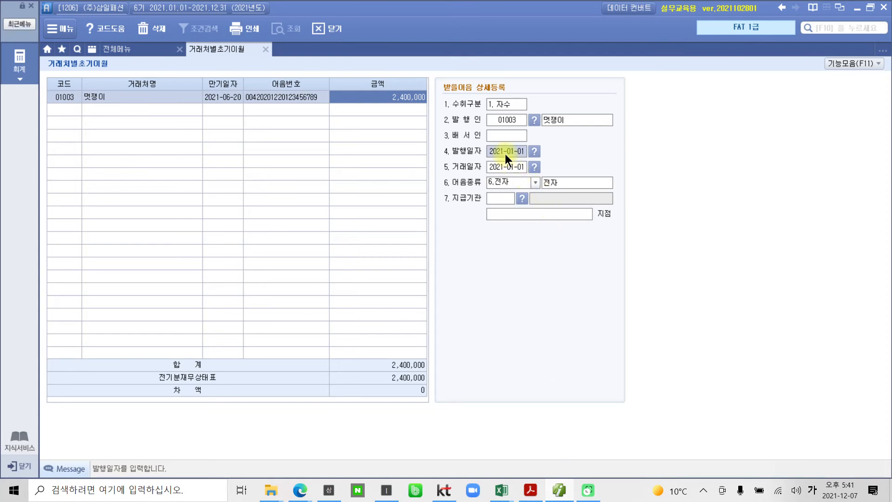
{"action": "type", "text": "2020-12-20"}
{"action": "key", "text": "Return"}
Set the 거래일자 of the 멋쟁이 note to 2020-12-20
{"action": "type", "text": "2002-01-22"}
{"action": "key", "text": "Return"}
{"action": "left_click", "coordinate": [523, 166]}
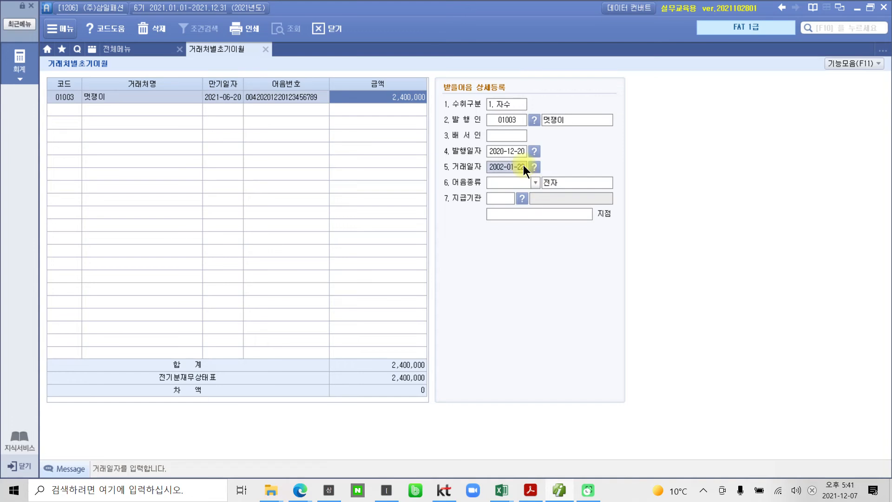
{"action": "type", "text": "2020-12-20"}
{"action": "key", "text": "Return"}
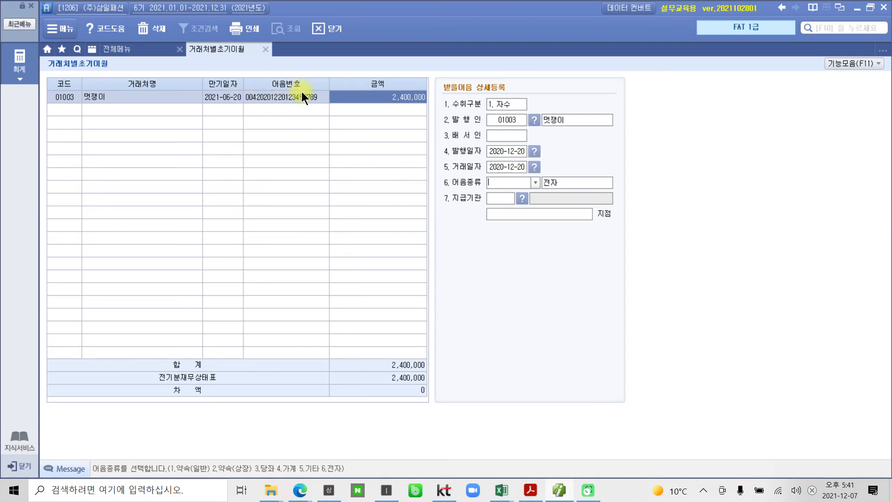
Choose 6.전자 as the 어음종류 and, following the bank in the PDF table, 100 국민은행 as the 지급기관 of the note
{"action": "left_click", "coordinate": [535, 182]}
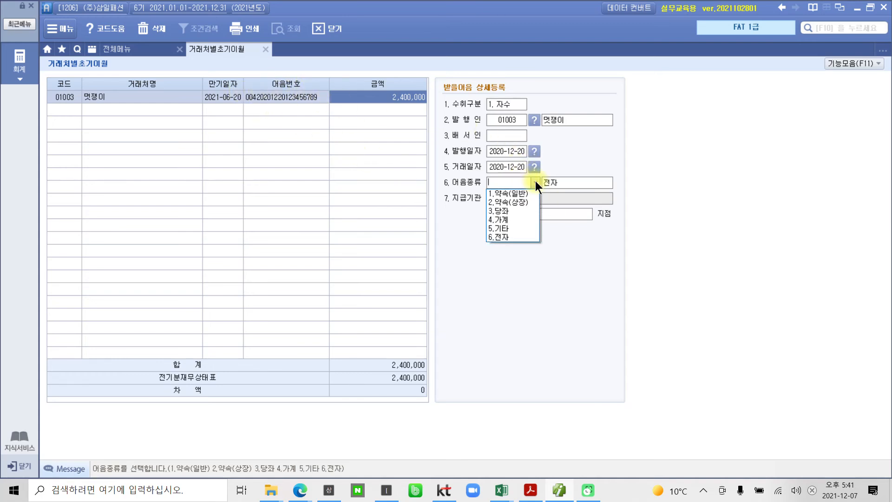
{"action": "left_click", "coordinate": [510, 237]}
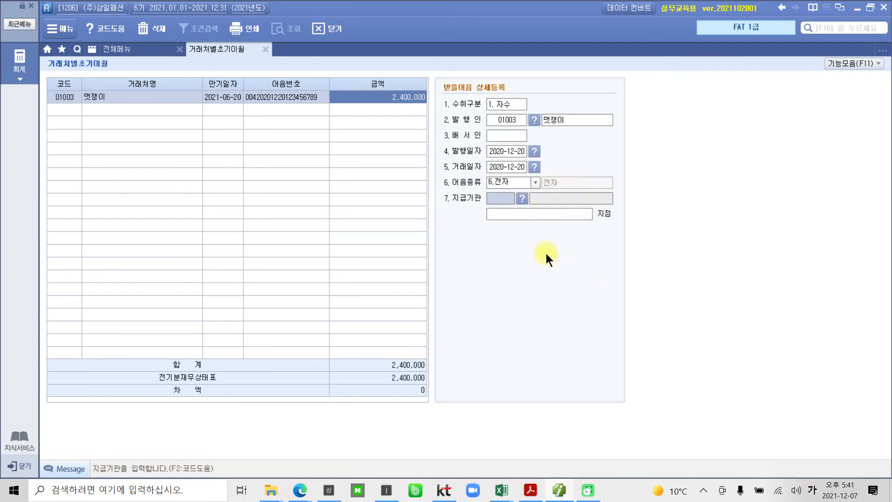
{"action": "left_click", "coordinate": [529, 490]}
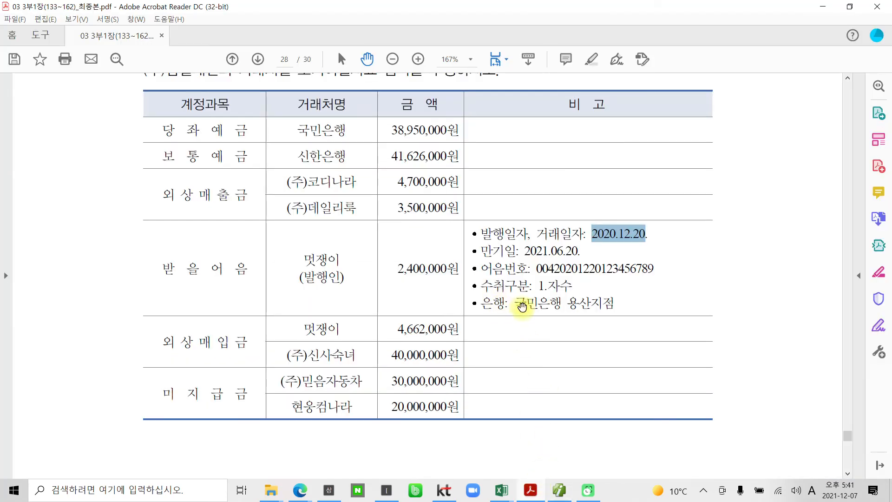
{"action": "left_click", "coordinate": [559, 490]}
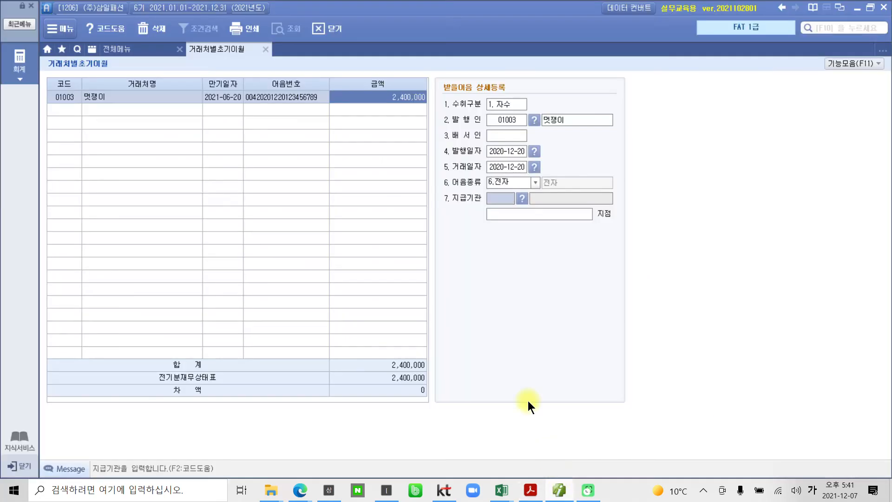
{"action": "left_click", "coordinate": [522, 198]}
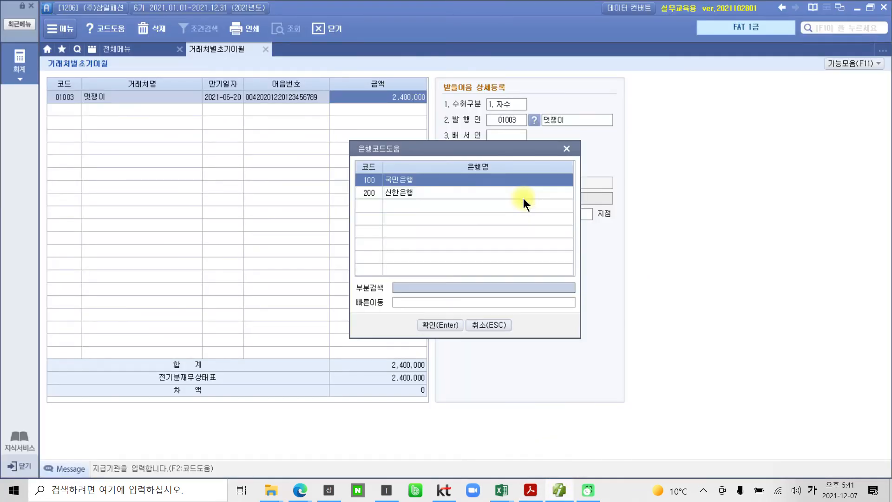
{"action": "left_click", "coordinate": [400, 181]}
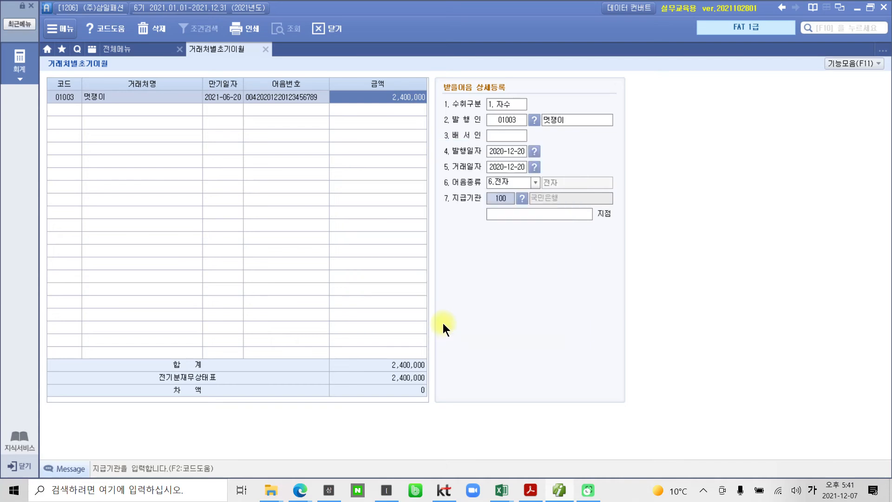
{"action": "left_click", "coordinate": [505, 213]}
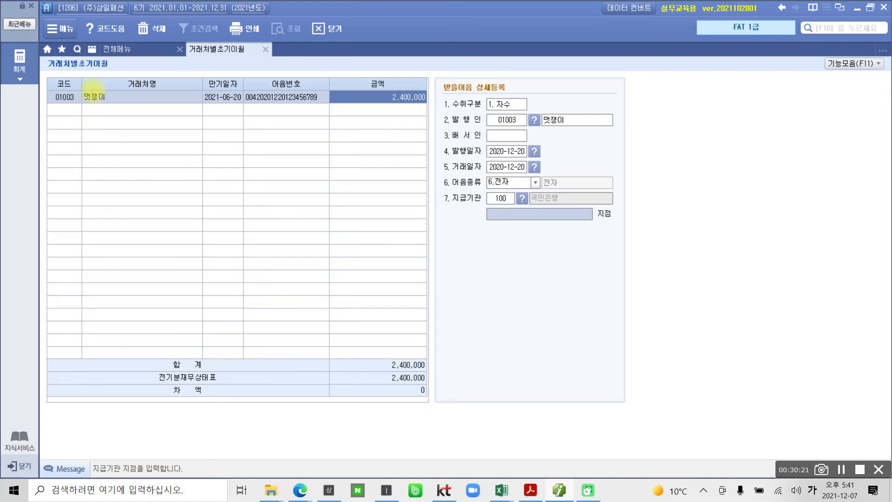
{"action": "mouse_move", "coordinate": [61, 85]}
{"action": "left_mouse_down"}
{"action": "mouse_move", "coordinate": [383, 184]}
{"action": "mouse_move", "coordinate": [556, 206]}
{"action": "left_mouse_up"}
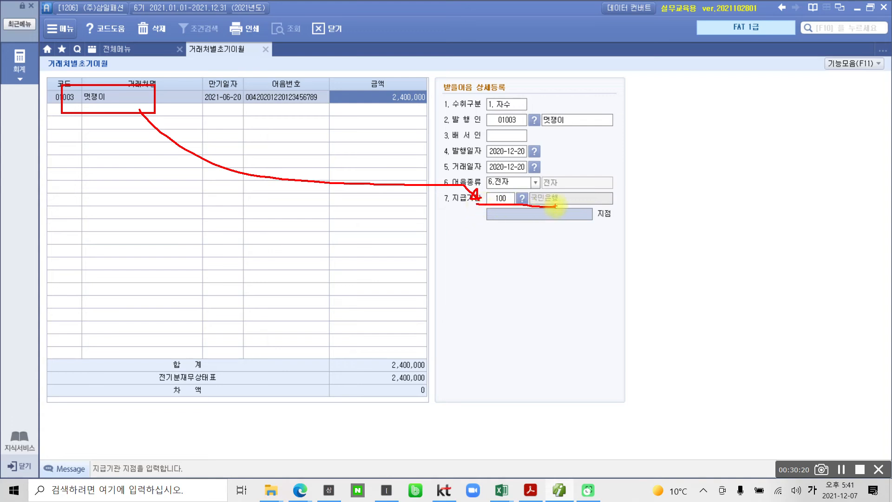
{"action": "key", "text": "Escape"}
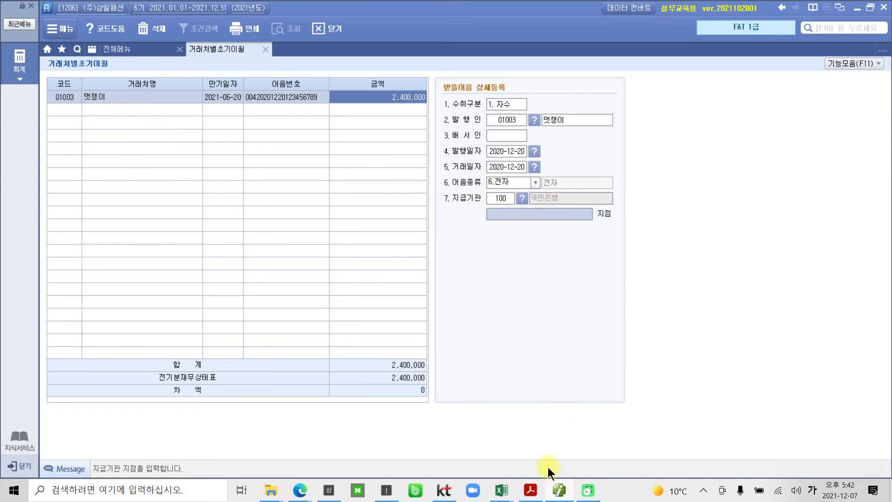
Enter 용산 as the 지점 of the 지급기관, following the PDF table, and complete the 멋쟁이 note
{"action": "left_click", "coordinate": [554, 494]}
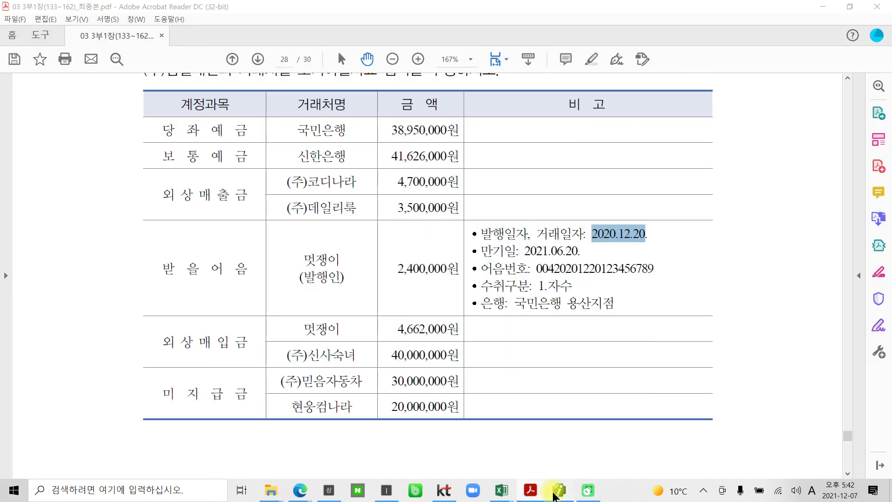
{"action": "left_click", "coordinate": [554, 494]}
{"action": "type", "text": "강남"}
{"action": "key", "text": "Return"}
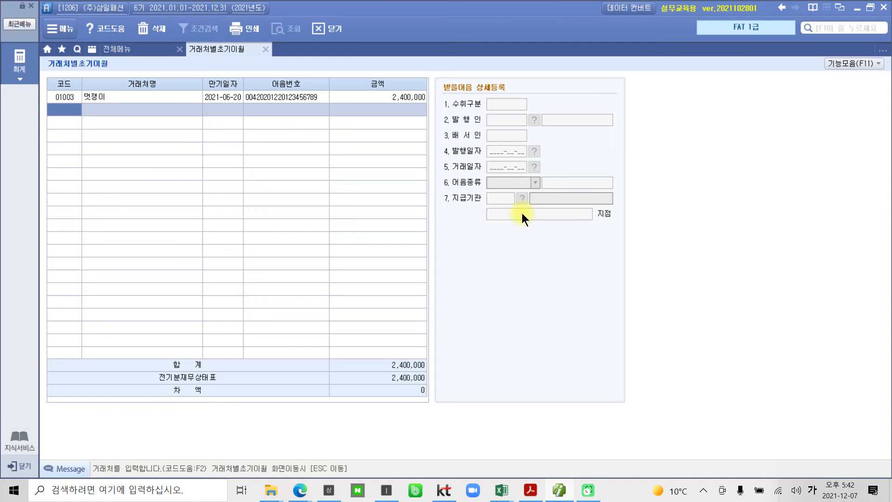
Reselect the 멋쟁이 note to check its registered details and return to the 거래처별초기이월 account list
{"action": "left_click", "coordinate": [361, 94]}
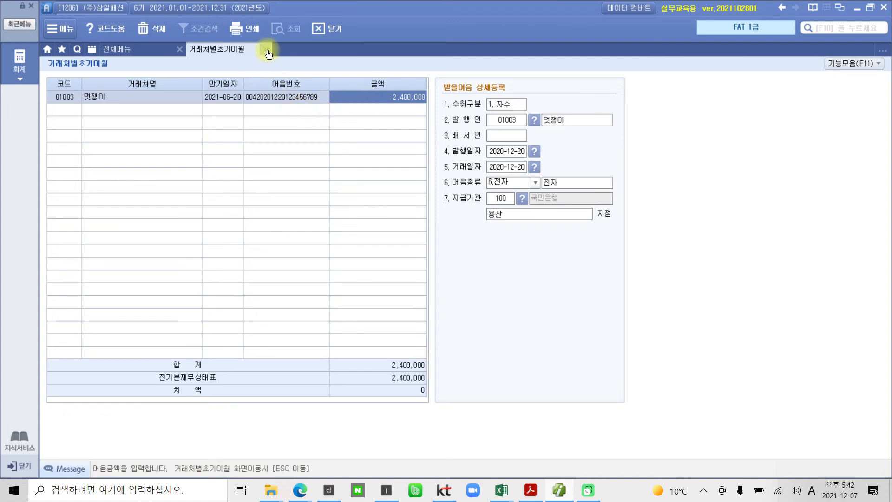
{"action": "mouse_move", "coordinate": [253, 38]}
{"action": "left_mouse_down"}
{"action": "mouse_move", "coordinate": [312, 69]}
{"action": "mouse_move", "coordinate": [289, 81]}
{"action": "mouse_move", "coordinate": [313, 105]}
{"action": "left_mouse_up"}
{"action": "key", "text": "Escape"}
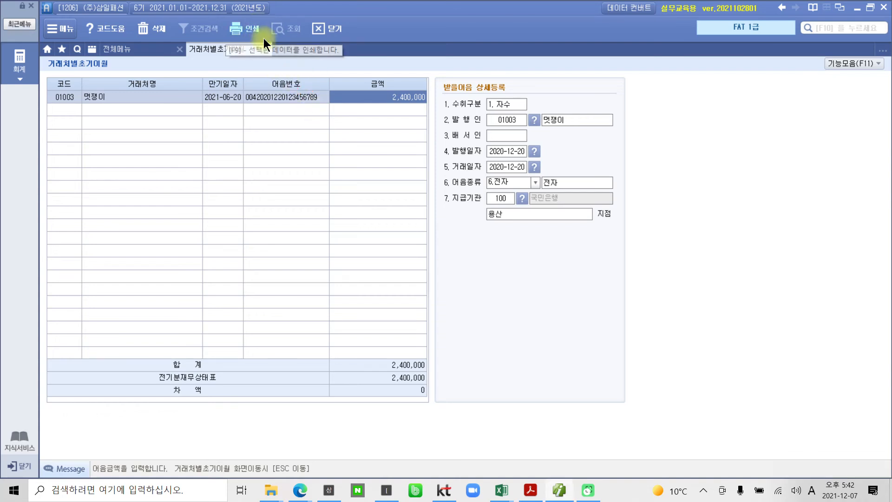
{"action": "key", "text": "Escape"}
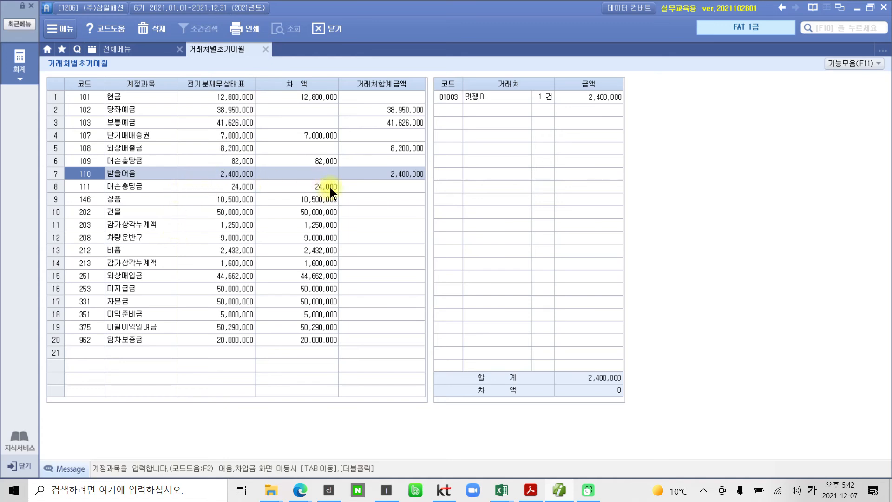
{"action": "mouse_move", "coordinate": [437, 84]}
{"action": "left_mouse_down"}
{"action": "mouse_move", "coordinate": [672, 122]}
{"action": "mouse_move", "coordinate": [645, 110]}
{"action": "left_mouse_up"}
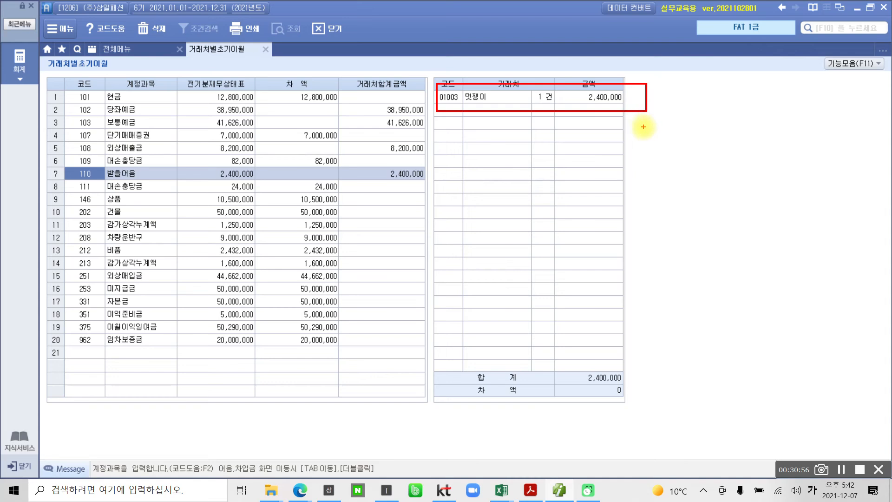
{"action": "left_click_drag", "start_coordinate": [642, 387], "coordinate": [654, 381]}
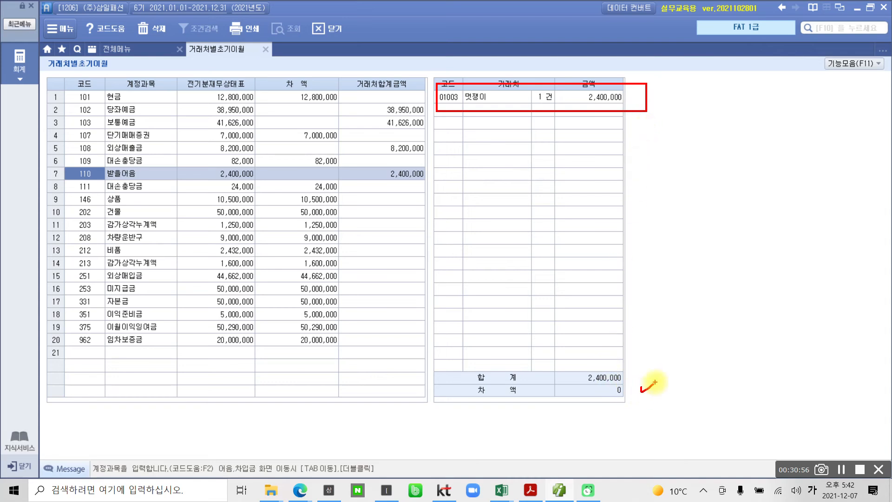
{"action": "key", "text": "Escape"}
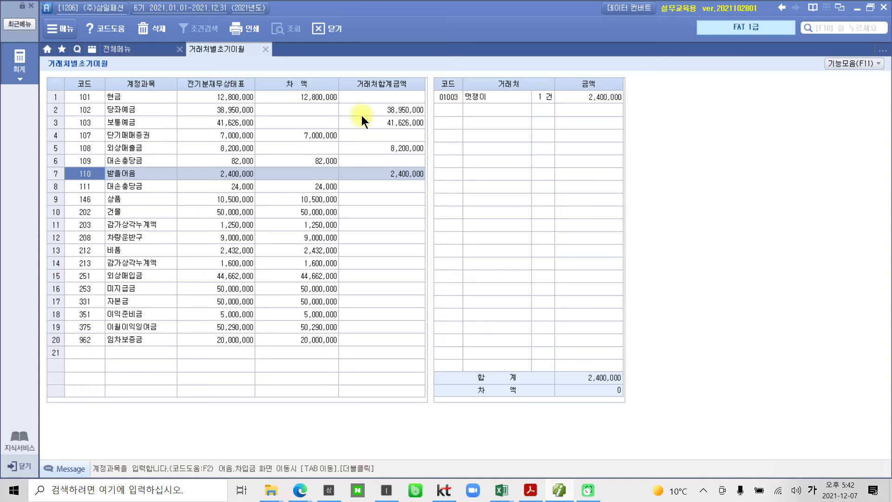
Check the 외상매입금 거래처 in the PDF table and open the 거래처 code lookup for account 251 외상매입금
{"action": "left_click", "coordinate": [530, 490]}
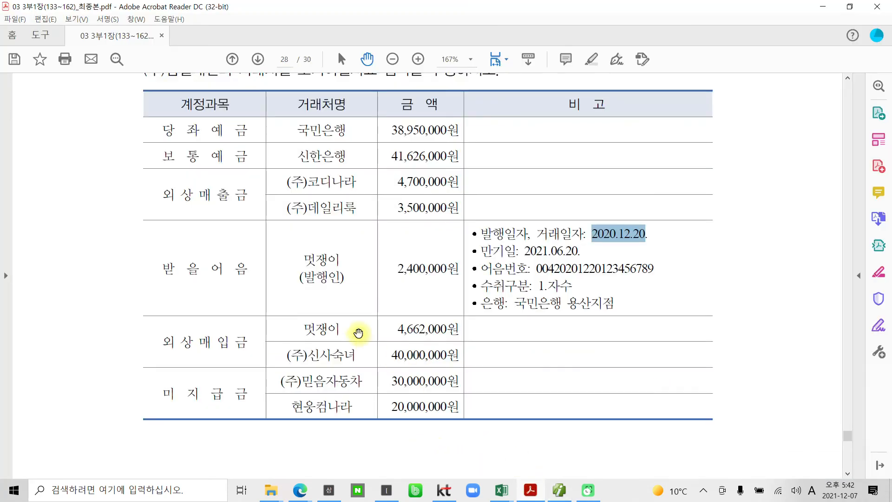
{"action": "left_click", "coordinate": [199, 341]}
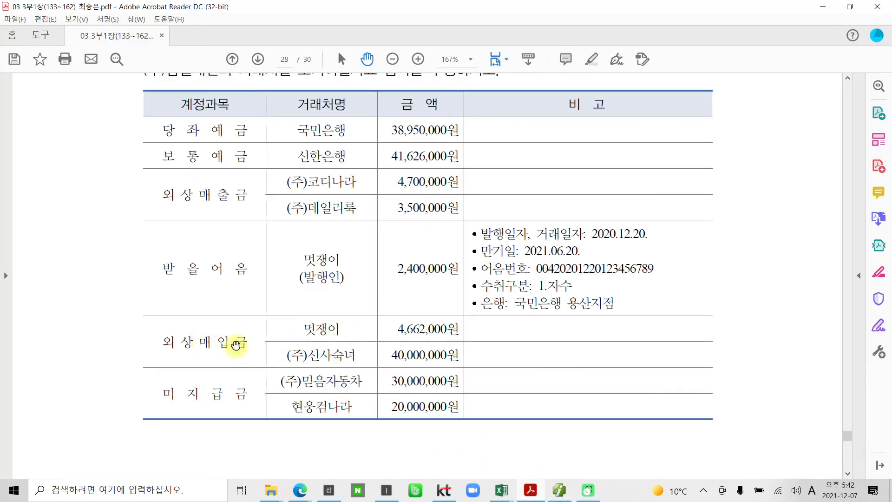
{"action": "left_click", "coordinate": [551, 491]}
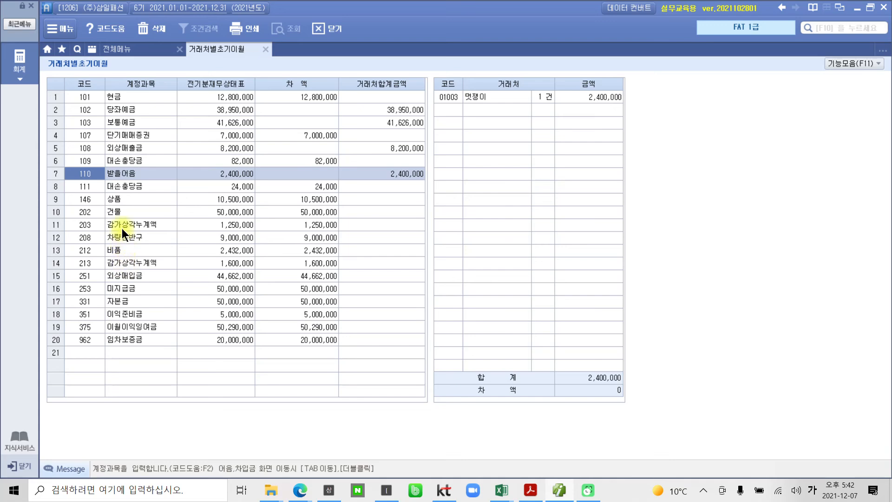
{"action": "left_click", "coordinate": [124, 275]}
{"action": "double_click", "coordinate": [445, 97]}
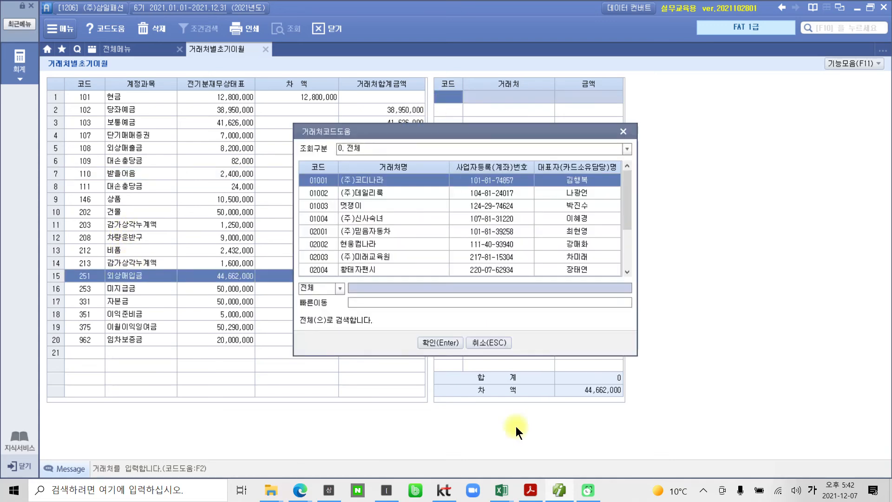
Following the PDF table, register 멋쟁이 under 외상매입금 with an amount of 4,662,000
{"action": "left_click", "coordinate": [531, 490]}
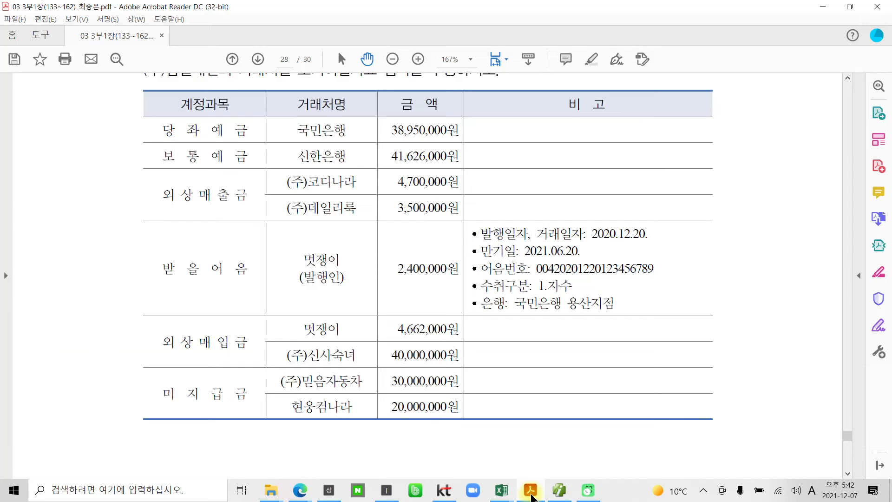
{"action": "left_click", "coordinate": [531, 491]}
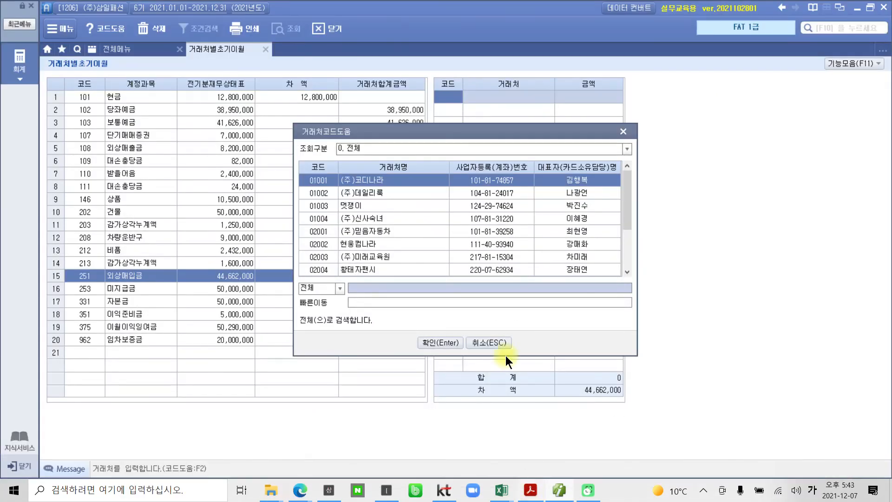
{"action": "type", "text": "멋ㅈ"}
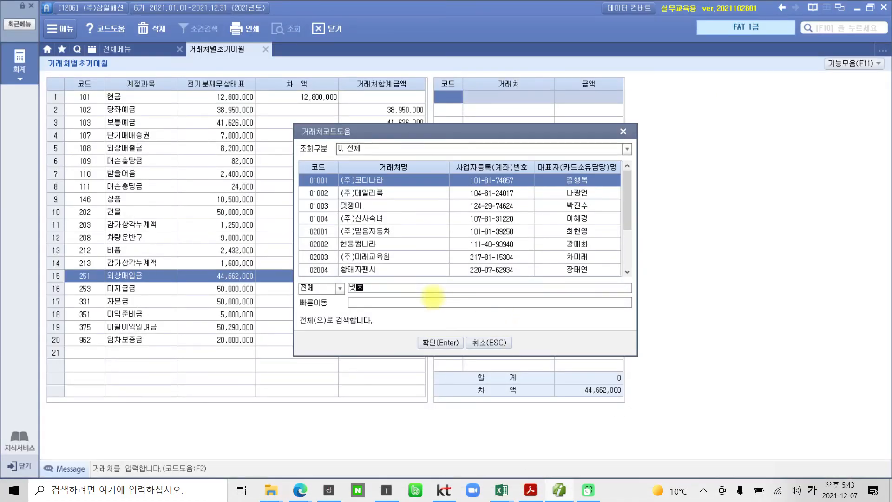
{"action": "key", "text": "Return"}
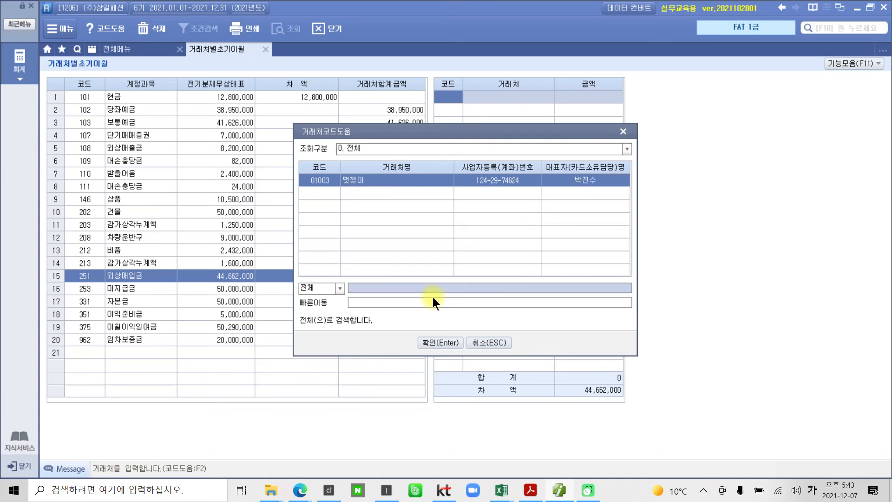
{"action": "key", "text": "Return"}
{"action": "type", "text": "4662000"}
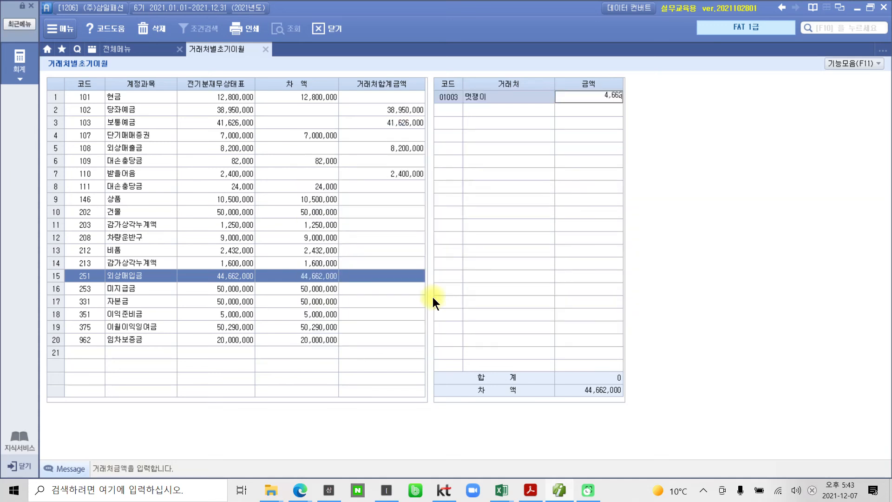
{"action": "key", "text": "Return"}
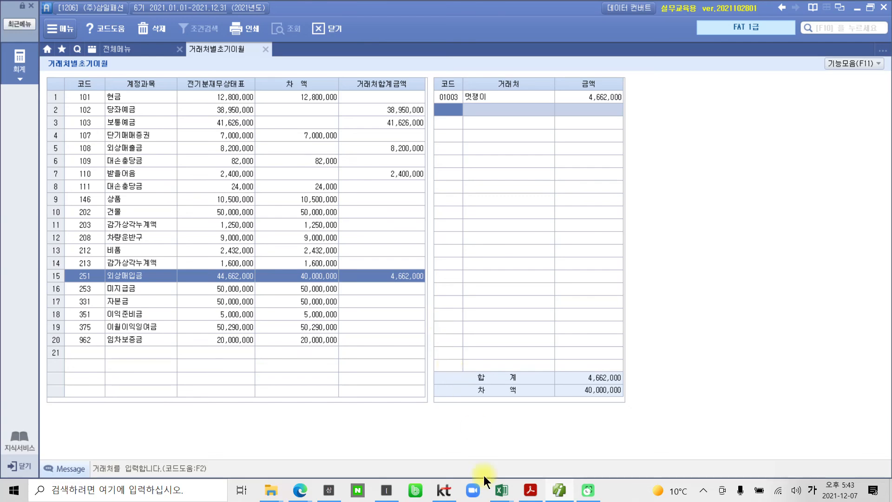
Following the PDF table, add (주)신사숙녀 under 외상매입금 with an amount of 40,000,000
{"action": "left_click", "coordinate": [529, 492]}
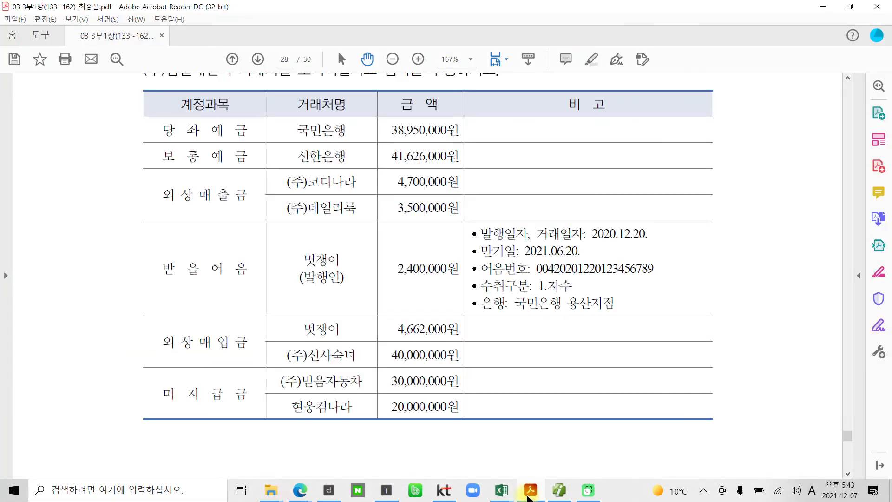
{"action": "left_click", "coordinate": [529, 493]}
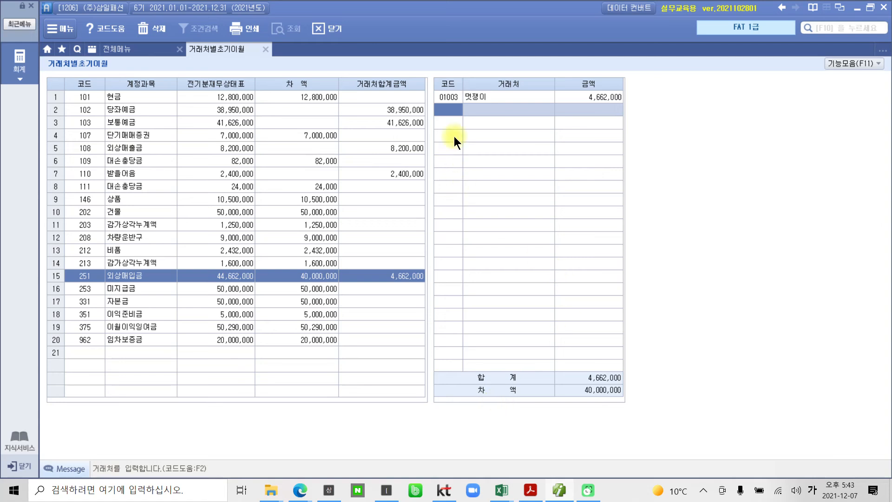
{"action": "double_click", "coordinate": [450, 112]}
{"action": "type", "text": "신사"}
{"action": "key", "text": "Return"}
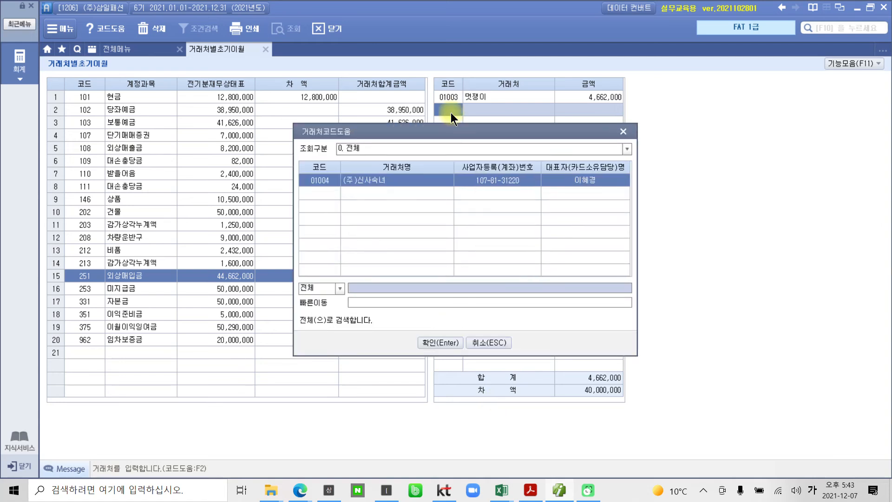
{"action": "key", "text": "Return"}
{"action": "type", "text": "40000000"}
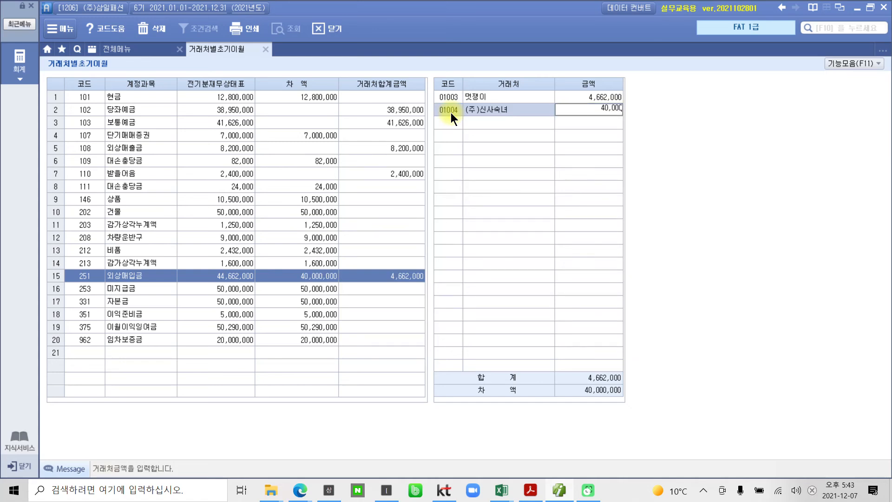
{"action": "key", "text": "Return"}
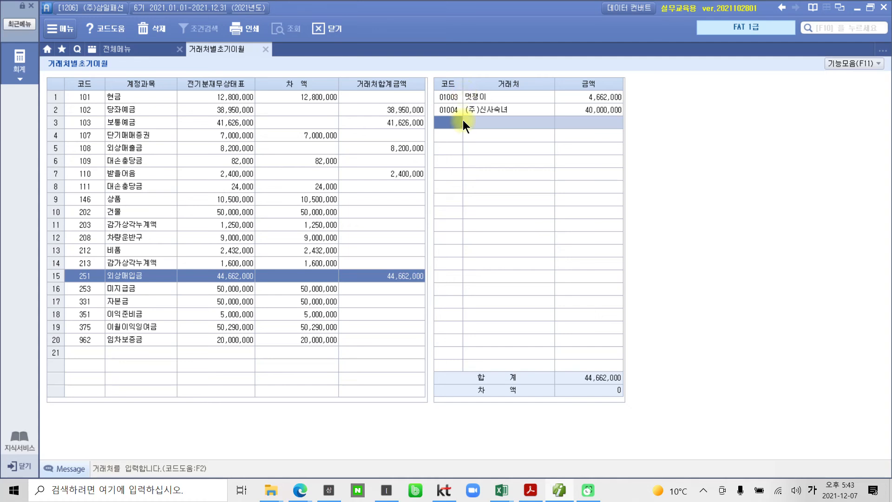
{"action": "key", "text": "F2"}
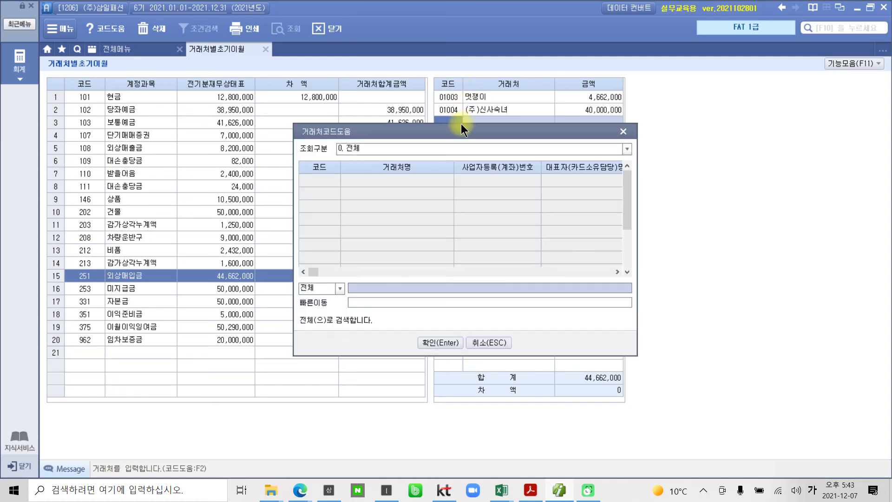
{"action": "left_click", "coordinate": [628, 132]}
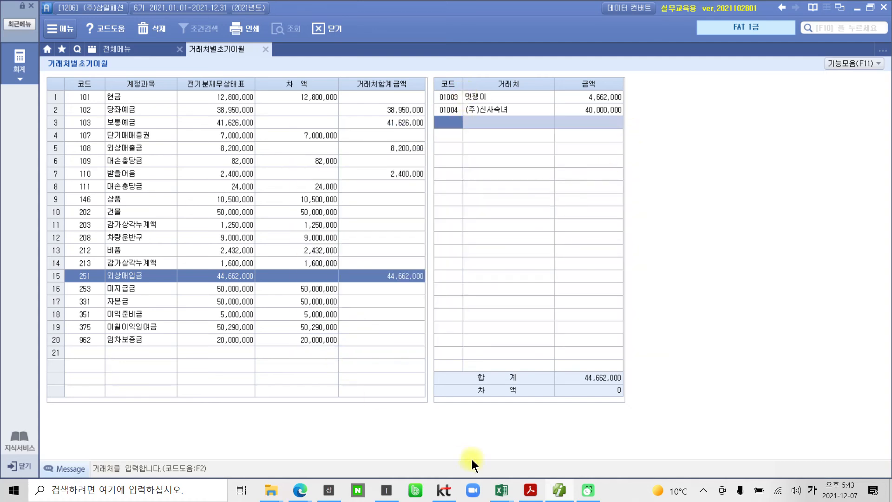
Check the 미지급금 거래처 in the PDF table and open the 거래처 code lookup for account 253 미지급금
{"action": "left_click", "coordinate": [530, 490]}
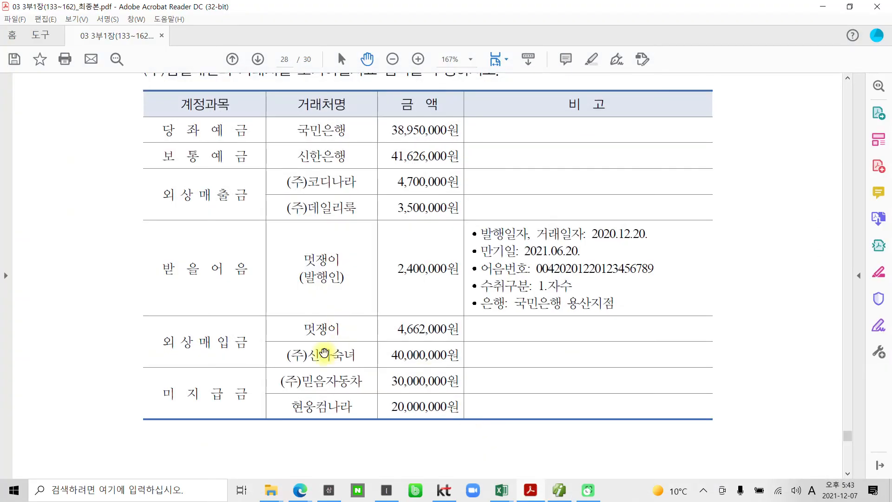
{"action": "scroll", "coordinate": [285, 377], "scroll_direction": "down", "scroll_amount": 1}
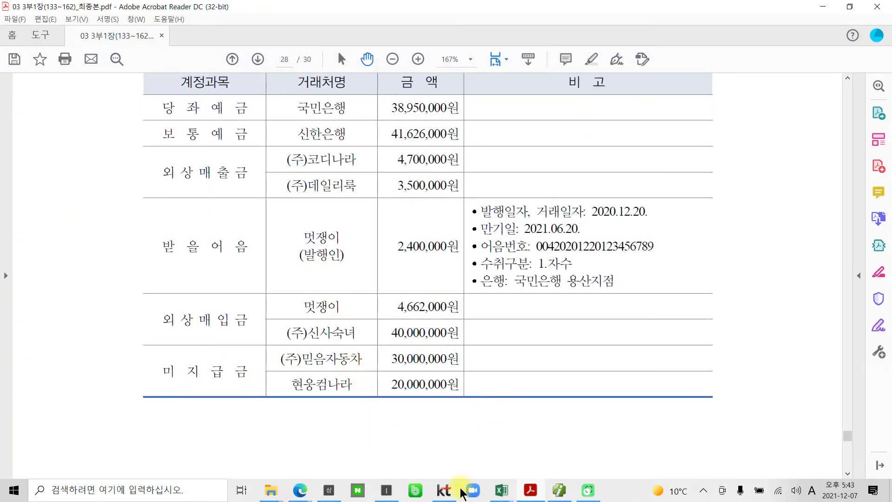
{"action": "left_click", "coordinate": [530, 490]}
{"action": "left_click", "coordinate": [113, 287]}
{"action": "double_click", "coordinate": [444, 97]}
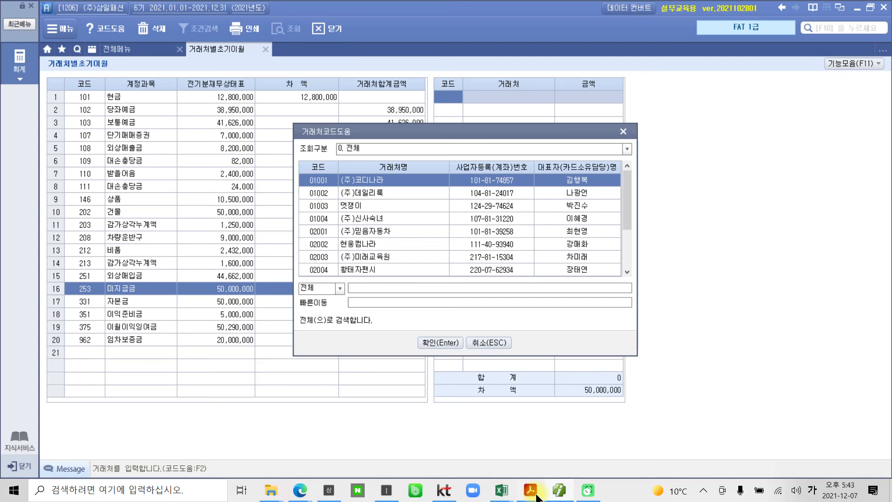
Following the PDF table, register (주)믿음자동차 under 미지급금 with an amount of 30,000,000
{"action": "left_click", "coordinate": [532, 493]}
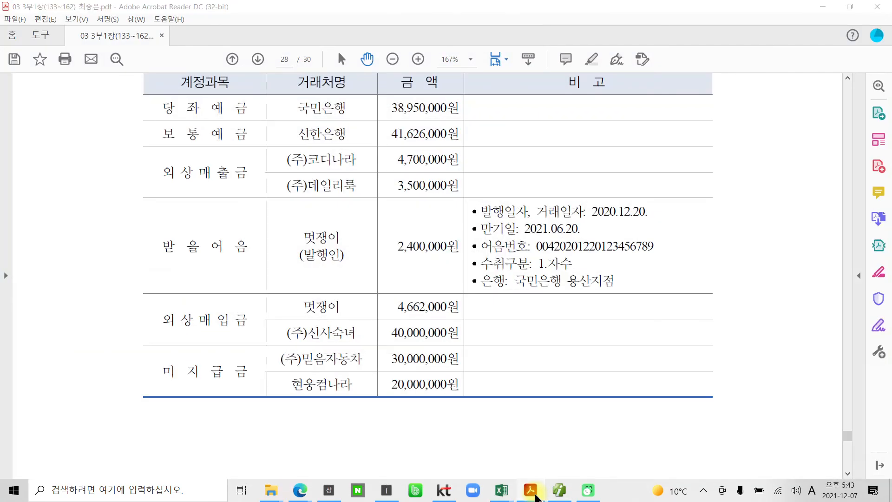
{"action": "left_click", "coordinate": [532, 493]}
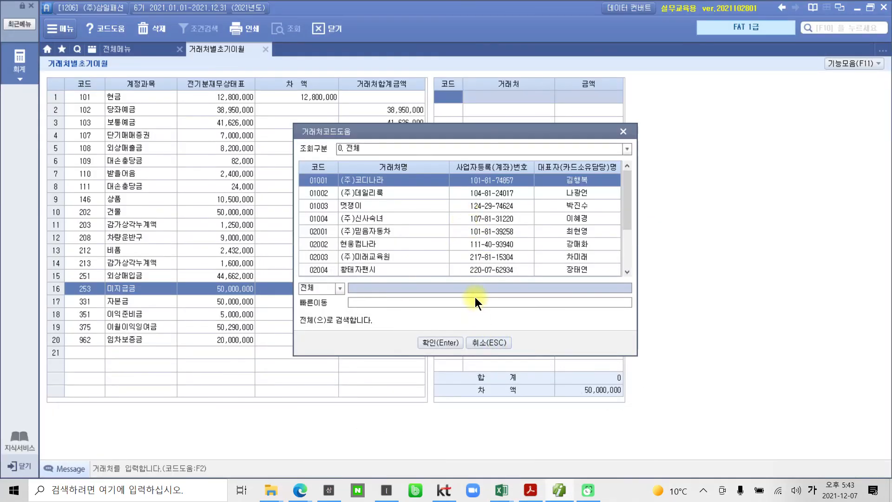
{"action": "type", "text": "믿음"}
{"action": "key", "text": "Return"}
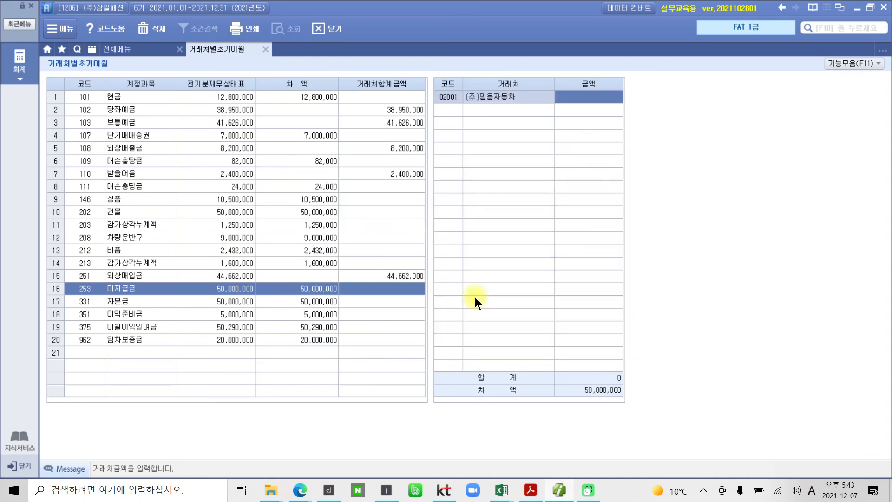
{"action": "type", "text": "30000000"}
{"action": "key", "text": "Return"}
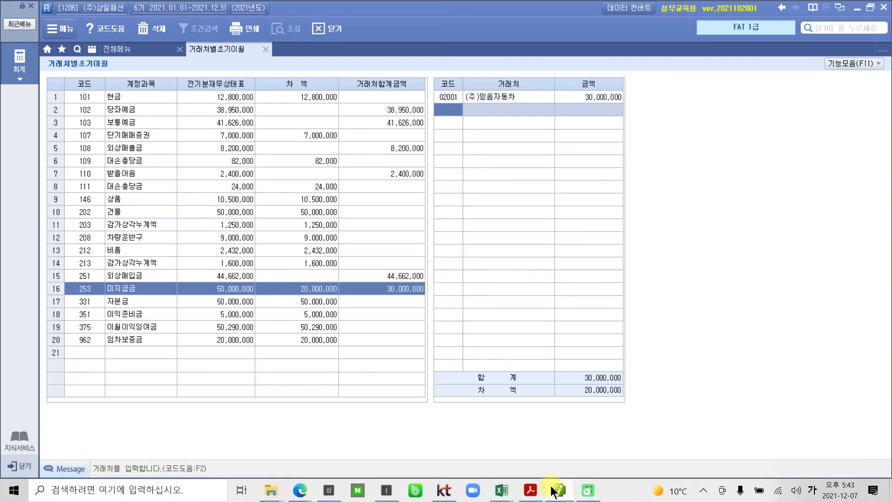
Following the PDF table, add 현웅컴나라 under 미지급금 with an amount of 20,000,000
{"action": "left_click", "coordinate": [535, 491]}
{"action": "left_click", "coordinate": [535, 491]}
{"action": "left_click", "coordinate": [444, 99]}
{"action": "left_click", "coordinate": [441, 109]}
{"action": "key", "text": "F2"}
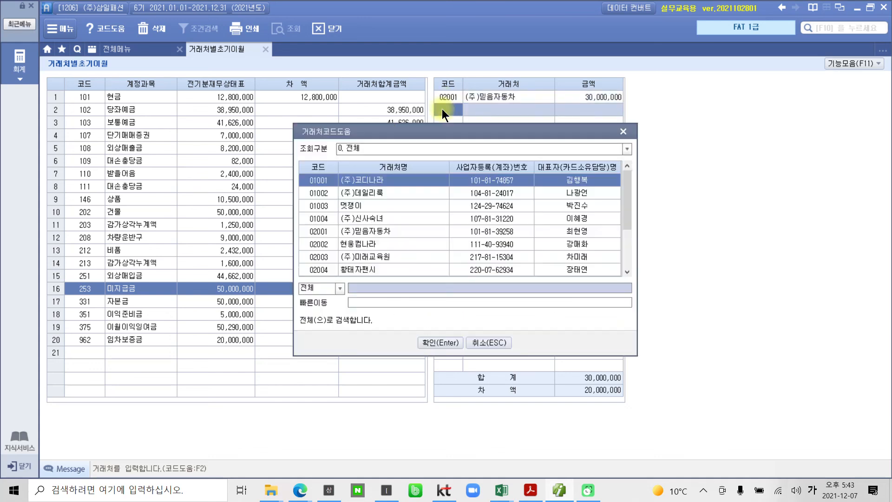
{"action": "type", "text": "현금"}
{"action": "key", "text": "Return"}
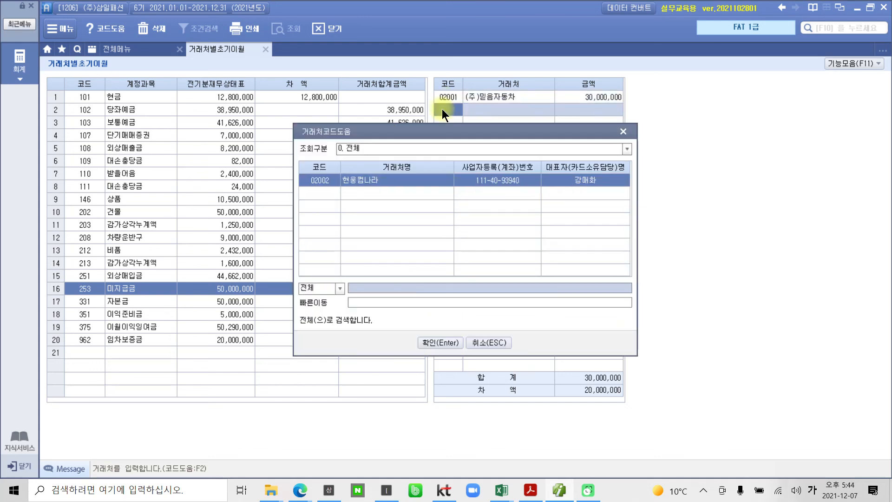
{"action": "key", "text": "Return"}
{"action": "type", "text": "20000000"}
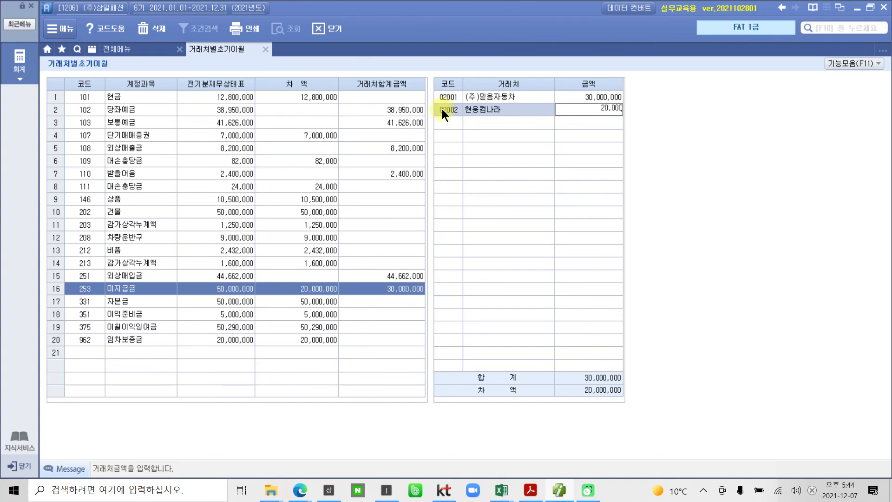
{"action": "key", "text": "Return"}
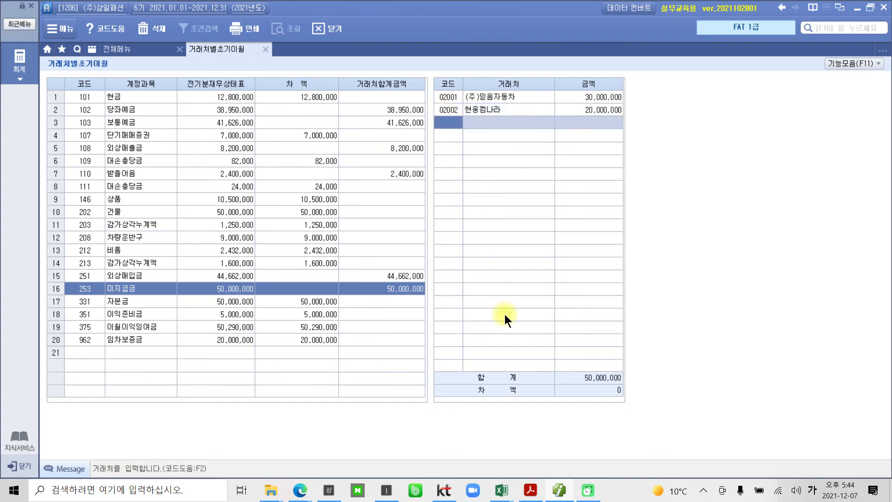
{"action": "left_click_drag", "start_coordinate": [611, 383], "coordinate": [624, 398]}
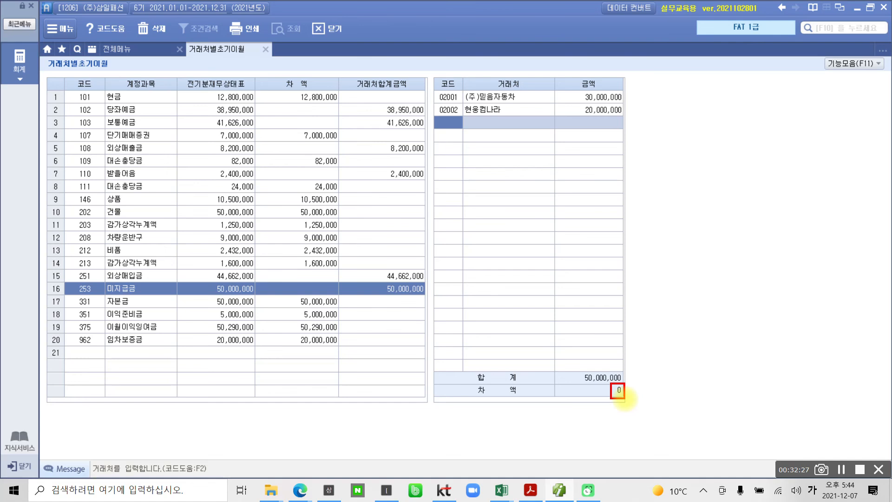
{"action": "mouse_move", "coordinate": [260, 65]}
{"action": "left_mouse_down"}
{"action": "mouse_move", "coordinate": [239, 20]}
{"action": "mouse_move", "coordinate": [269, 70]}
{"action": "left_mouse_up"}
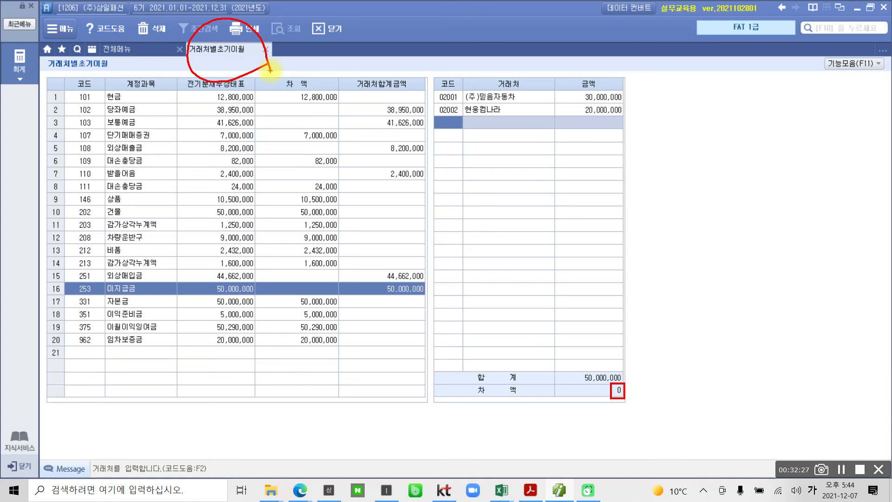
{"action": "mouse_move", "coordinate": [114, 60]}
{"action": "left_mouse_down"}
{"action": "mouse_move", "coordinate": [86, 364]}
{"action": "mouse_move", "coordinate": [153, 83]}
{"action": "mouse_move", "coordinate": [70, 102]}
{"action": "left_mouse_up"}
{"action": "mouse_move", "coordinate": [274, 118]}
{"action": "left_mouse_down"}
{"action": "mouse_move", "coordinate": [209, 189]}
{"action": "mouse_move", "coordinate": [275, 348]}
{"action": "left_mouse_up"}
{"action": "left_click_drag", "start_coordinate": [280, 146], "coordinate": [289, 144]}
{"action": "mouse_move", "coordinate": [308, 102]}
{"action": "left_mouse_down"}
{"action": "mouse_move", "coordinate": [295, 116]}
{"action": "mouse_move", "coordinate": [308, 103]}
{"action": "left_mouse_up"}
{"action": "left_click_drag", "start_coordinate": [281, 145], "coordinate": [341, 135]}
{"action": "left_click_drag", "start_coordinate": [305, 150], "coordinate": [323, 175]}
{"action": "left_click_drag", "start_coordinate": [343, 96], "coordinate": [366, 150]}
{"action": "left_click_drag", "start_coordinate": [400, 116], "coordinate": [390, 146]}
{"action": "left_click_drag", "start_coordinate": [402, 112], "coordinate": [408, 148]}
{"action": "mouse_move", "coordinate": [400, 170]}
{"action": "left_mouse_down"}
{"action": "mouse_move", "coordinate": [382, 173]}
{"action": "mouse_move", "coordinate": [401, 171]}
{"action": "left_mouse_up"}
{"action": "mouse_move", "coordinate": [438, 118]}
{"action": "left_mouse_down"}
{"action": "mouse_move", "coordinate": [458, 139]}
{"action": "mouse_move", "coordinate": [464, 112]}
{"action": "mouse_move", "coordinate": [488, 128]}
{"action": "left_mouse_up"}
{"action": "left_click_drag", "start_coordinate": [448, 161], "coordinate": [464, 175]}
{"action": "mouse_move", "coordinate": [487, 117]}
{"action": "left_mouse_down"}
{"action": "mouse_move", "coordinate": [529, 144]}
{"action": "mouse_move", "coordinate": [544, 103]}
{"action": "left_mouse_up"}
{"action": "left_click_drag", "start_coordinate": [553, 103], "coordinate": [546, 147]}
{"action": "left_click_drag", "start_coordinate": [534, 153], "coordinate": [559, 162]}
{"action": "left_click_drag", "start_coordinate": [301, 194], "coordinate": [328, 214]}
{"action": "mouse_move", "coordinate": [333, 220]}
{"action": "left_mouse_down"}
{"action": "mouse_move", "coordinate": [297, 266]}
{"action": "mouse_move", "coordinate": [335, 266]}
{"action": "left_mouse_up"}
{"action": "mouse_move", "coordinate": [346, 211]}
{"action": "left_mouse_down"}
{"action": "mouse_move", "coordinate": [344, 253]}
{"action": "mouse_move", "coordinate": [379, 221]}
{"action": "mouse_move", "coordinate": [361, 292]}
{"action": "left_mouse_up"}
{"action": "mouse_move", "coordinate": [383, 192]}
{"action": "left_mouse_down"}
{"action": "mouse_move", "coordinate": [409, 188]}
{"action": "mouse_move", "coordinate": [388, 218]}
{"action": "left_mouse_up"}
{"action": "mouse_move", "coordinate": [404, 214]}
{"action": "left_mouse_down"}
{"action": "mouse_move", "coordinate": [376, 246]}
{"action": "mouse_move", "coordinate": [444, 209]}
{"action": "left_mouse_up"}
{"action": "mouse_move", "coordinate": [445, 188]}
{"action": "left_mouse_down"}
{"action": "mouse_move", "coordinate": [443, 241]}
{"action": "mouse_move", "coordinate": [454, 251]}
{"action": "left_mouse_up"}
{"action": "left_click_drag", "start_coordinate": [319, 283], "coordinate": [342, 317]}
{"action": "mouse_move", "coordinate": [340, 318]}
{"action": "left_mouse_down"}
{"action": "mouse_move", "coordinate": [308, 359]}
{"action": "mouse_move", "coordinate": [344, 353]}
{"action": "left_mouse_up"}
{"action": "mouse_move", "coordinate": [351, 306]}
{"action": "left_mouse_down"}
{"action": "mouse_move", "coordinate": [343, 355]}
{"action": "mouse_move", "coordinate": [371, 323]}
{"action": "left_mouse_up"}
{"action": "left_click_drag", "start_coordinate": [370, 300], "coordinate": [368, 364]}
{"action": "mouse_move", "coordinate": [403, 330]}
{"action": "left_mouse_down"}
{"action": "mouse_move", "coordinate": [417, 293]}
{"action": "mouse_move", "coordinate": [423, 320]}
{"action": "left_mouse_up"}
{"action": "left_click_drag", "start_coordinate": [382, 351], "coordinate": [440, 344]}
{"action": "left_click_drag", "start_coordinate": [411, 348], "coordinate": [408, 374]}
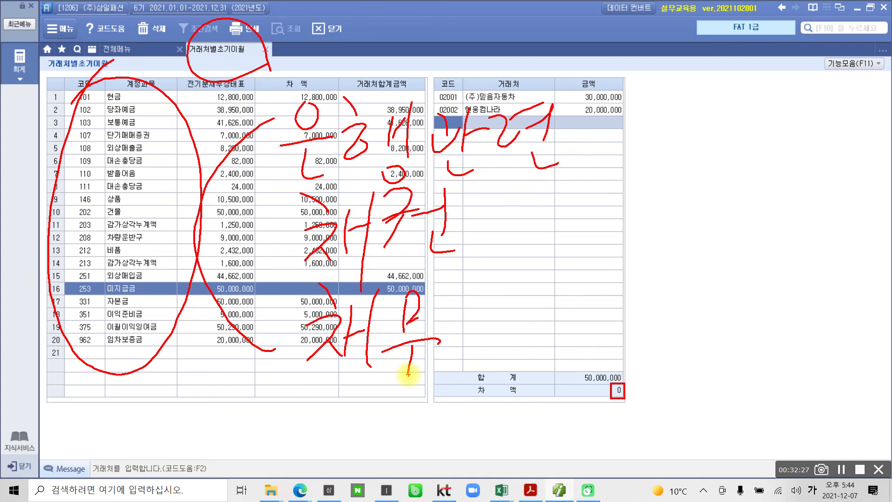
{"action": "key", "text": "Escape"}
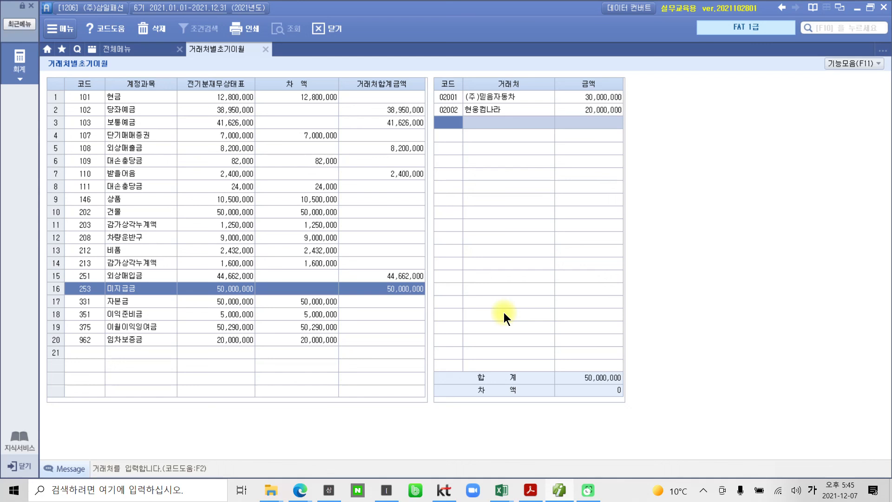
Return to 전체메뉴 and review the 기초정보관리 entries from 환경설정 to 거래처별초기이월
{"action": "left_click", "coordinate": [126, 53]}
{"action": "mouse_move", "coordinate": [126, 222]}
{"action": "left_mouse_down"}
{"action": "mouse_move", "coordinate": [100, 219]}
{"action": "mouse_move", "coordinate": [153, 100]}
{"action": "mouse_move", "coordinate": [138, 249]}
{"action": "left_mouse_up"}
{"action": "left_click_drag", "start_coordinate": [170, 217], "coordinate": [215, 225]}
{"action": "mouse_move", "coordinate": [212, 217]}
{"action": "left_mouse_down"}
{"action": "mouse_move", "coordinate": [233, 199]}
{"action": "mouse_move", "coordinate": [241, 248]}
{"action": "mouse_move", "coordinate": [125, 204]}
{"action": "mouse_move", "coordinate": [271, 241]}
{"action": "left_mouse_up"}
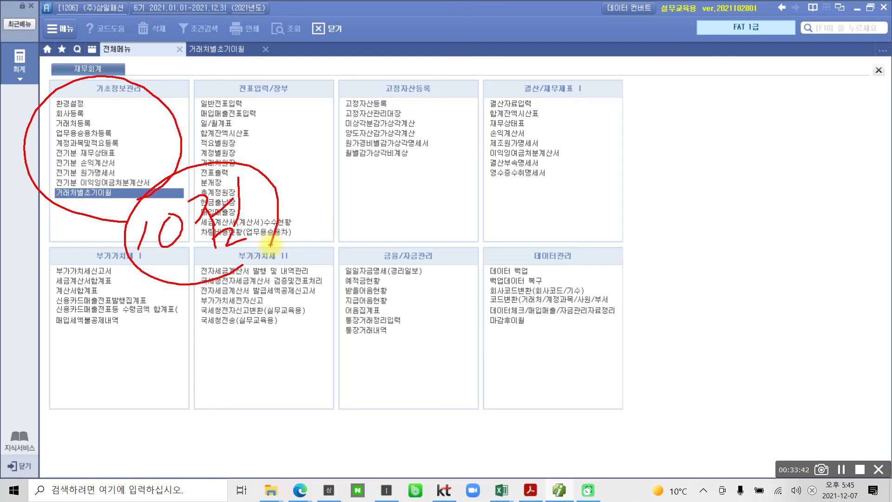
{"action": "key", "text": "Escape"}
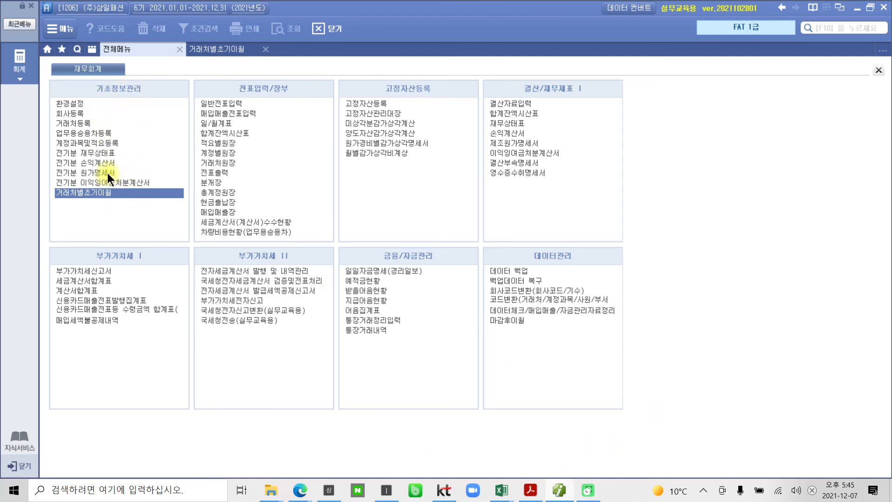
{"action": "left_click_drag", "start_coordinate": [129, 105], "coordinate": [61, 210]}
{"action": "left_click_drag", "start_coordinate": [72, 115], "coordinate": [106, 200]}
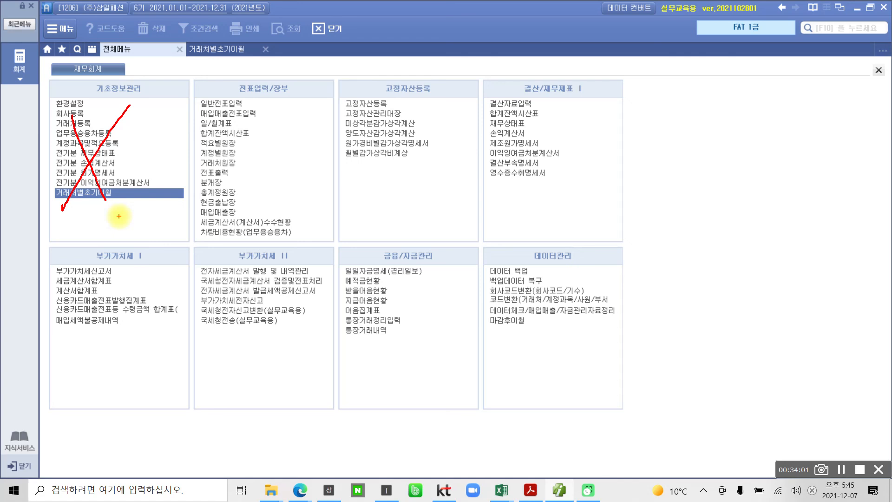
{"action": "key", "text": "Escape"}
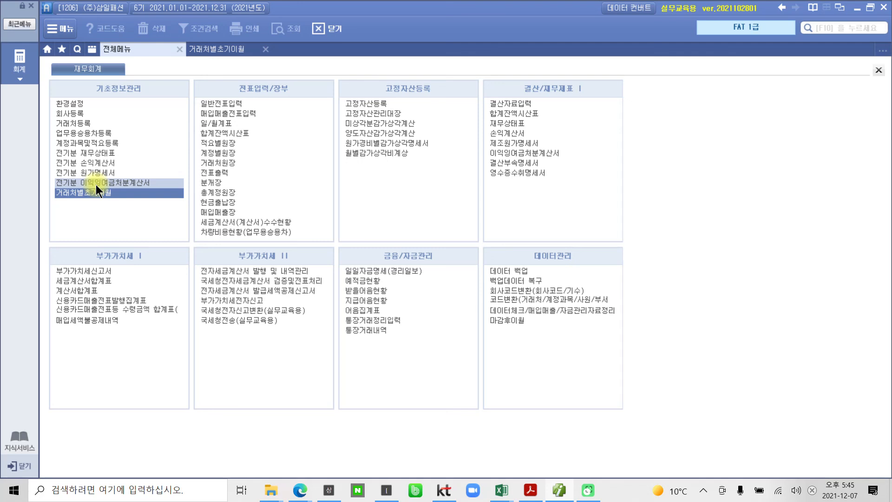
{"action": "mouse_move", "coordinate": [140, 227]}
{"action": "left_mouse_down"}
{"action": "mouse_move", "coordinate": [19, 140]}
{"action": "mouse_move", "coordinate": [130, 208]}
{"action": "left_mouse_up"}
{"action": "key", "text": "Escape"}
Switch to the PDF in Acrobat Reader and review the 거래처별 초기이월 수행 결과 pages through the 수행 tip on page 162
{"action": "left_click", "coordinate": [529, 490]}
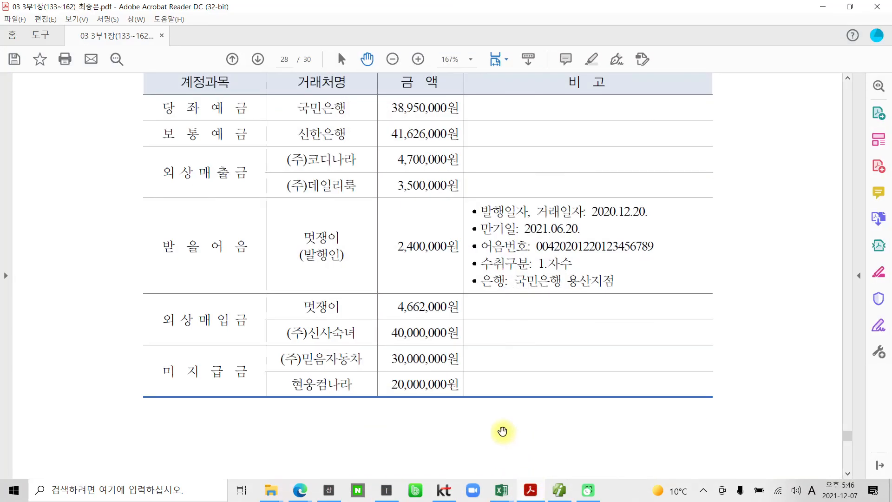
{"action": "scroll", "coordinate": [495, 434], "scroll_direction": "down", "scroll_amount": 10}
{"action": "scroll", "coordinate": [496, 434], "scroll_direction": "down", "scroll_amount": 15}
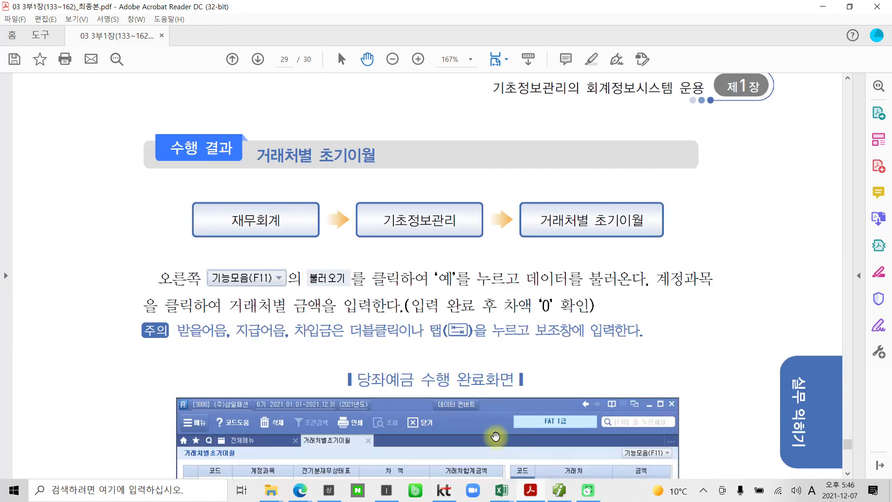
{"action": "scroll", "coordinate": [504, 437], "scroll_direction": "down", "scroll_amount": 15}
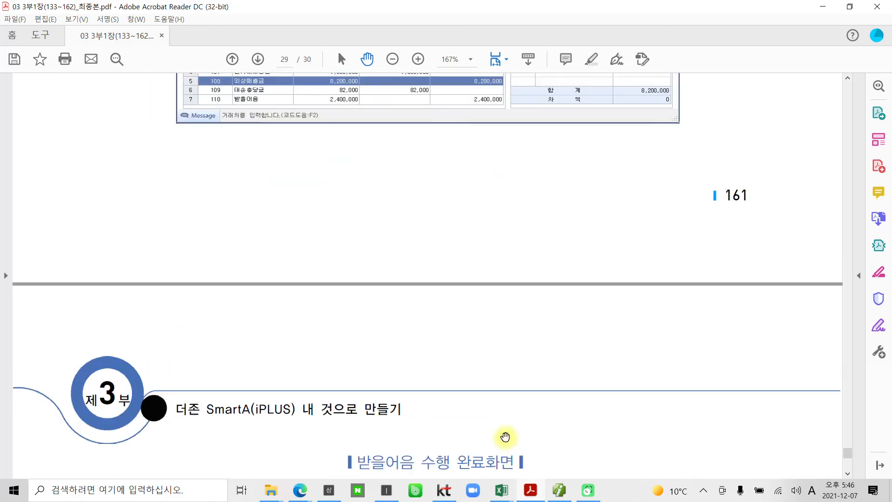
{"action": "scroll", "coordinate": [499, 434], "scroll_direction": "down", "scroll_amount": 12}
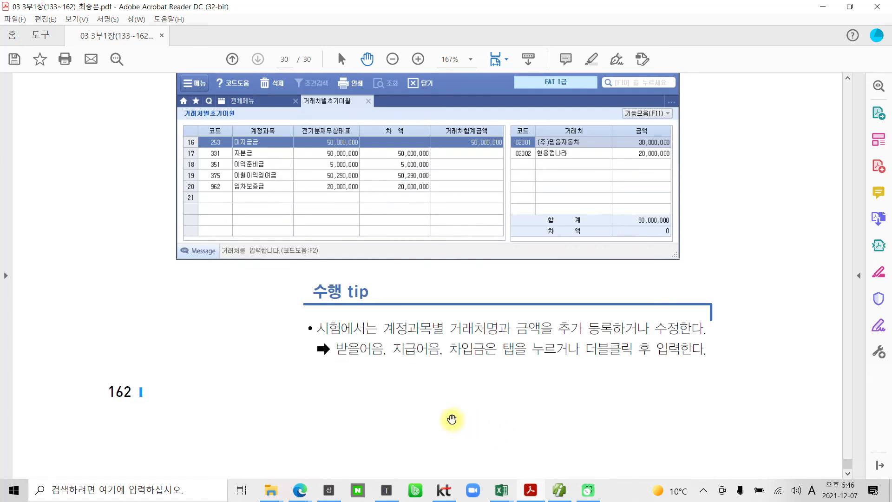
{"action": "mouse_move", "coordinate": [330, 370]}
{"action": "left_mouse_down"}
{"action": "mouse_move", "coordinate": [587, 363]}
{"action": "mouse_move", "coordinate": [599, 328]}
{"action": "mouse_move", "coordinate": [696, 366]}
{"action": "mouse_move", "coordinate": [570, 365]}
{"action": "left_mouse_up"}
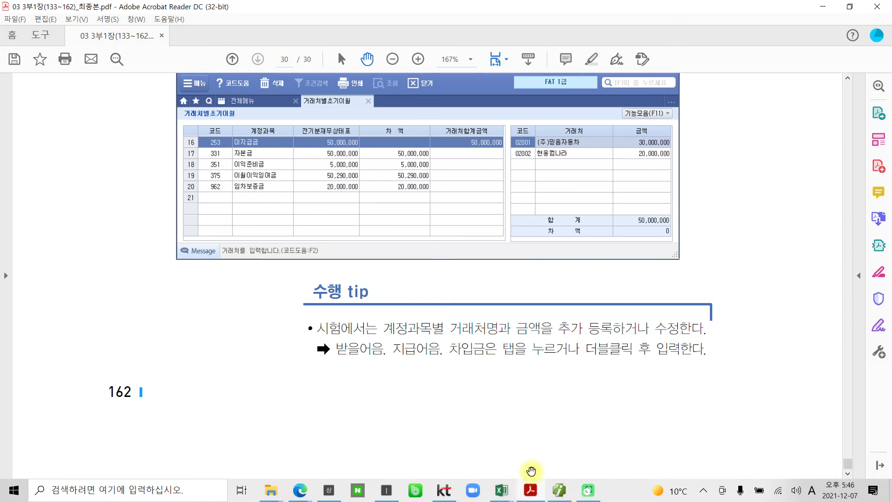
Switch back to SmartA and examine the 일반전표입력 and 매입매출전표입력 entries under 전표입력/장부
{"action": "left_click", "coordinate": [560, 488]}
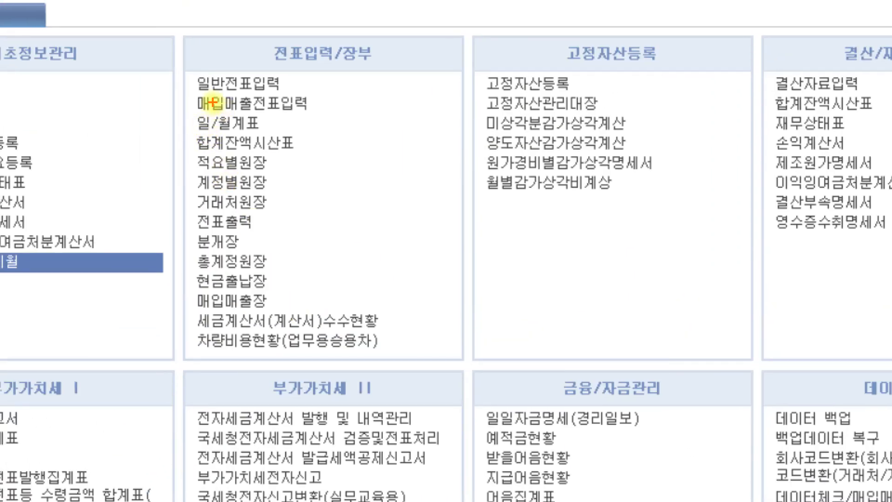
{"action": "mouse_move", "coordinate": [181, 63]}
{"action": "left_mouse_down"}
{"action": "mouse_move", "coordinate": [290, 119]}
{"action": "mouse_move", "coordinate": [317, 67]}
{"action": "left_mouse_up"}
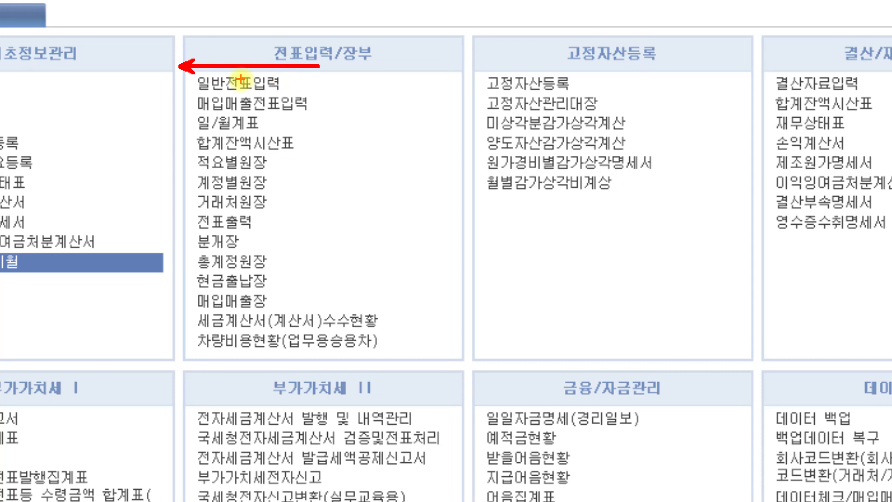
{"action": "mouse_move", "coordinate": [183, 66]}
{"action": "left_mouse_down"}
{"action": "mouse_move", "coordinate": [184, 104]}
{"action": "mouse_move", "coordinate": [303, 116]}
{"action": "mouse_move", "coordinate": [319, 65]}
{"action": "left_mouse_up"}
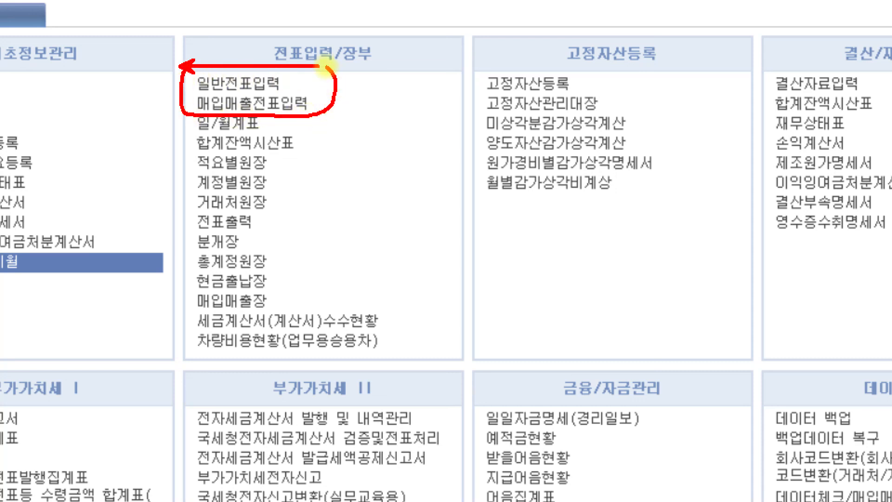
{"action": "key", "text": "Escape"}
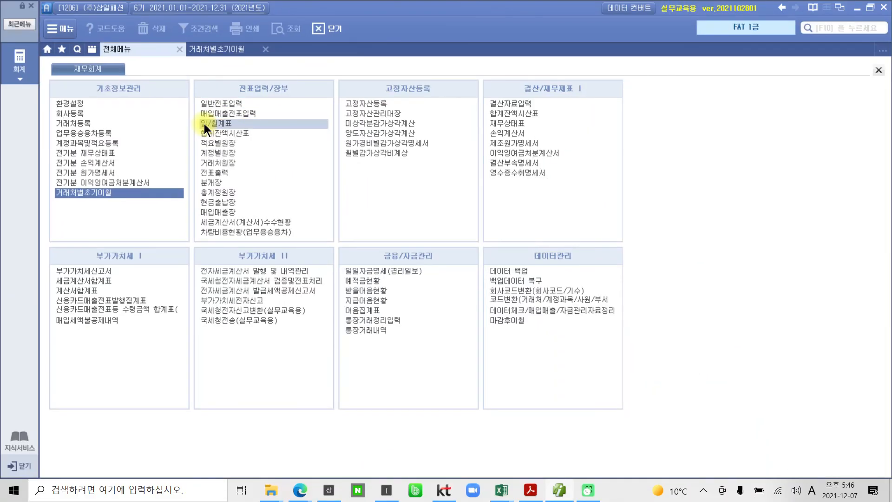